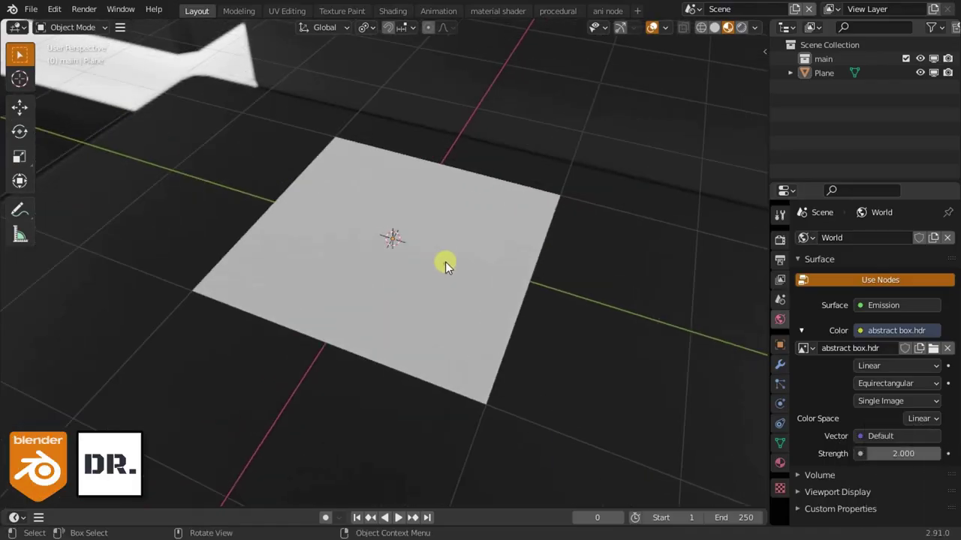
Select the plane and switch to the material shader workspace.
left_click(445, 262)
middle_click_drag(445, 262, 472, 229)
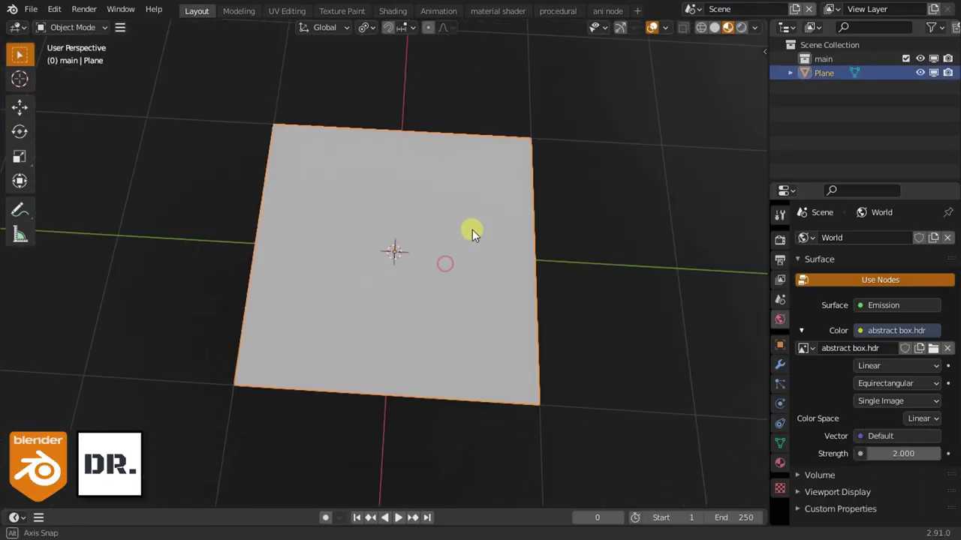
left_click(495, 10)
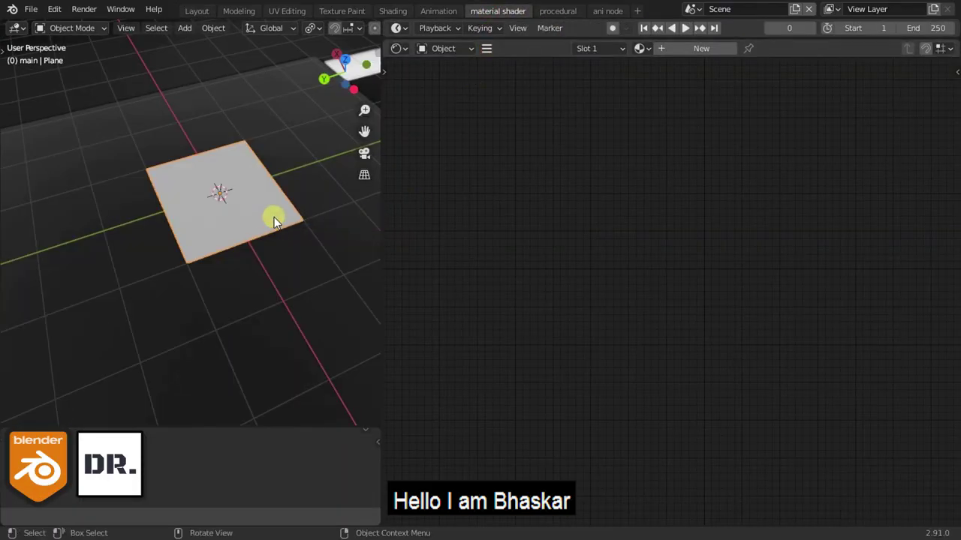
View the plane from directly above, frame it, and give it a new material.
key("KP_7")
scroll(235, 223, "up", 5)
key("KP_Decimal")
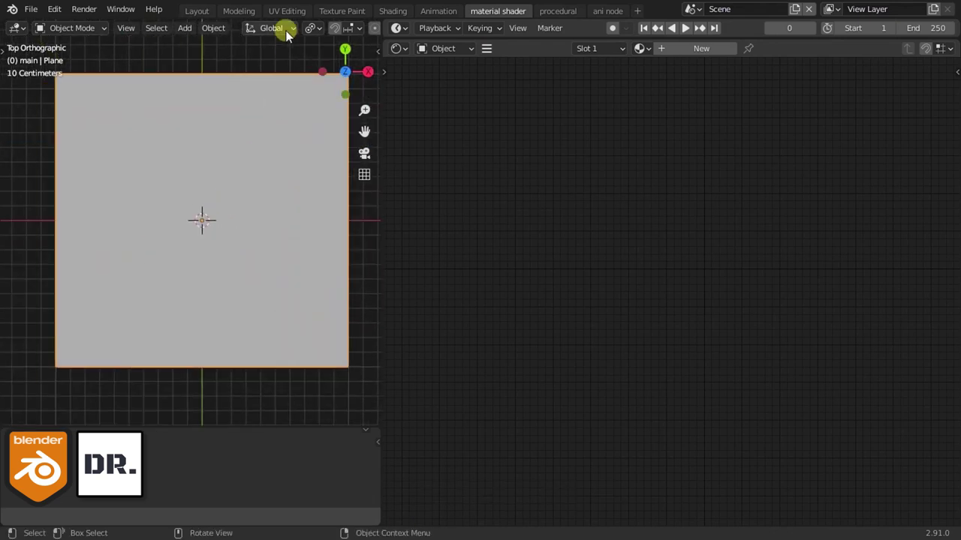
scroll(286, 34, "down", 5)
left_click(284, 27)
scroll(255, 96, "up", 1)
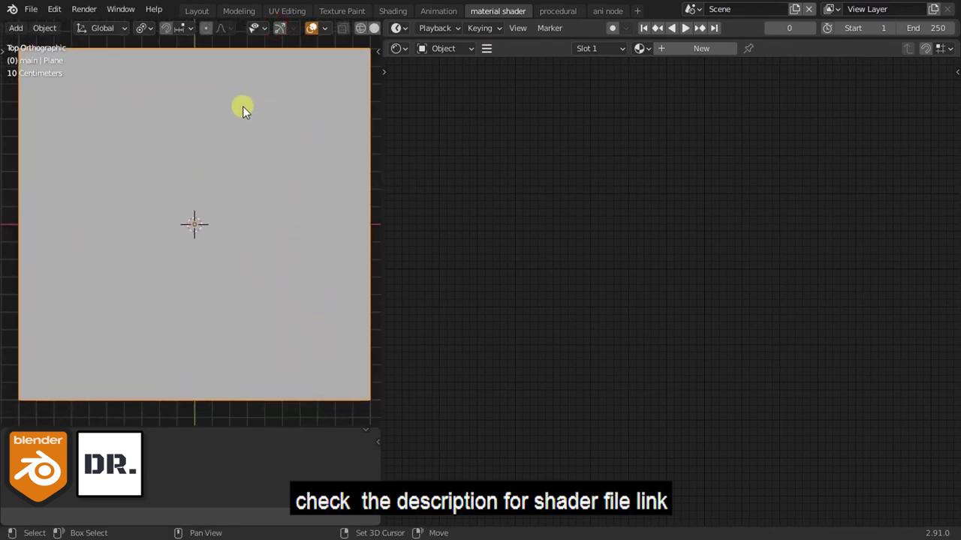
left_click(705, 50)
scroll(600, 188, "up", 1)
Add a Texture Coordinate node and a Separate XYZ node beside it.
middle_click_drag(572, 220, 647, 237)
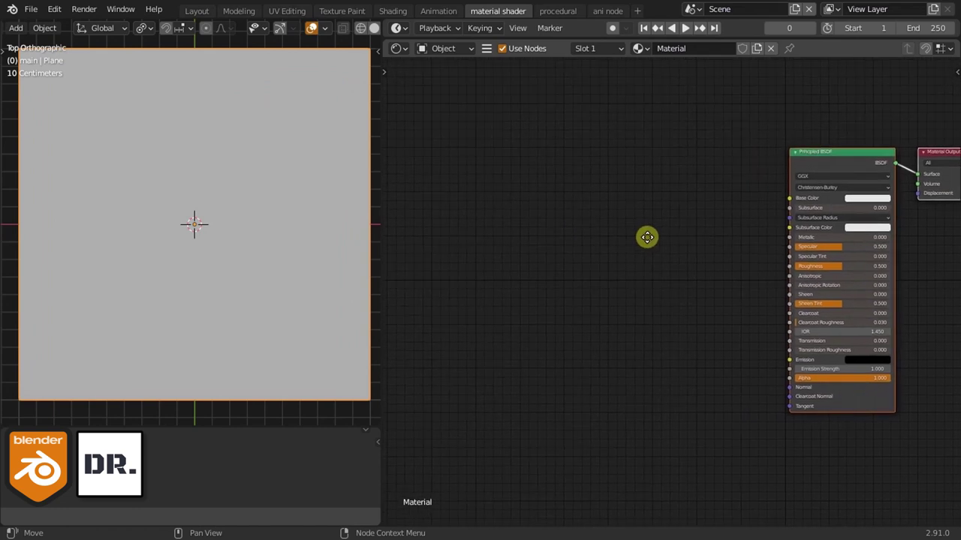
key("shift+a")
type("tex")
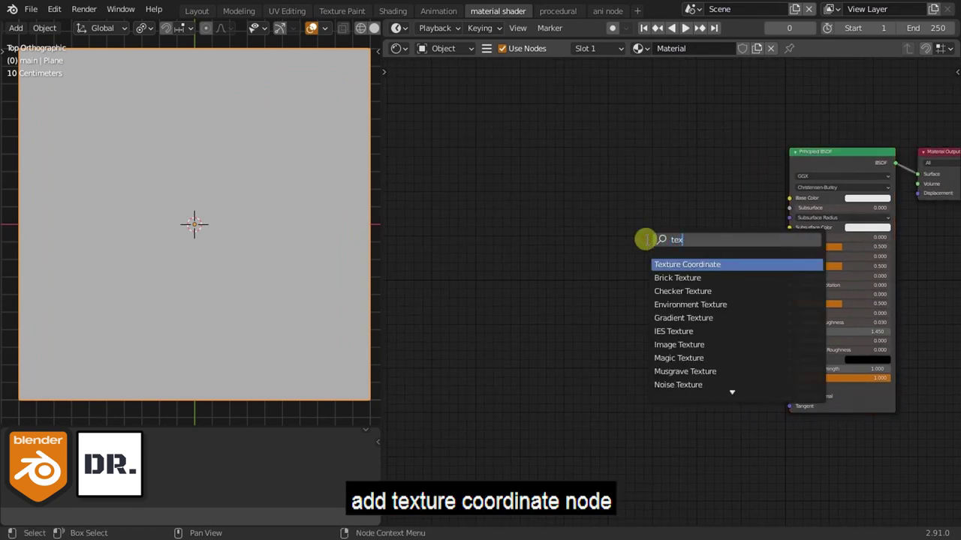
key("Return")
left_click(400, 255)
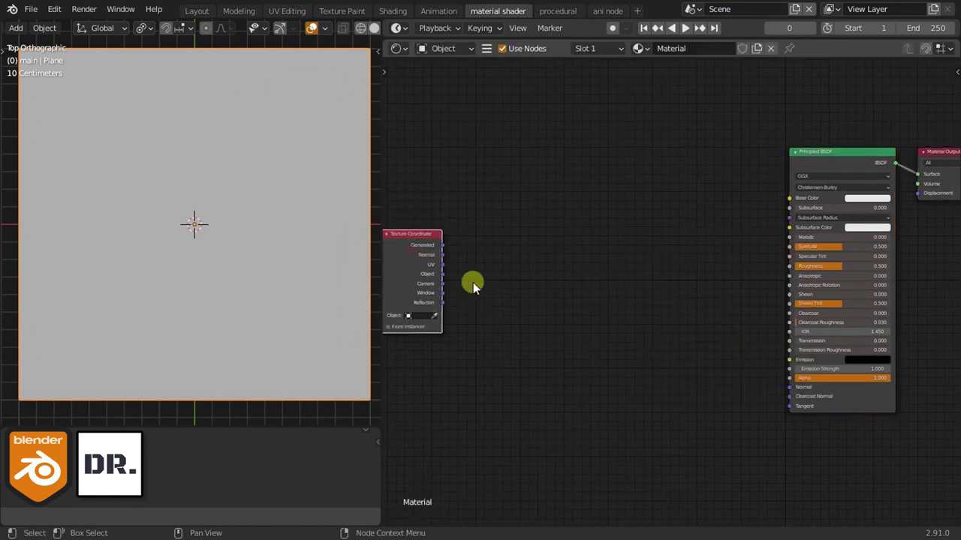
key("shift+a")
type("se")
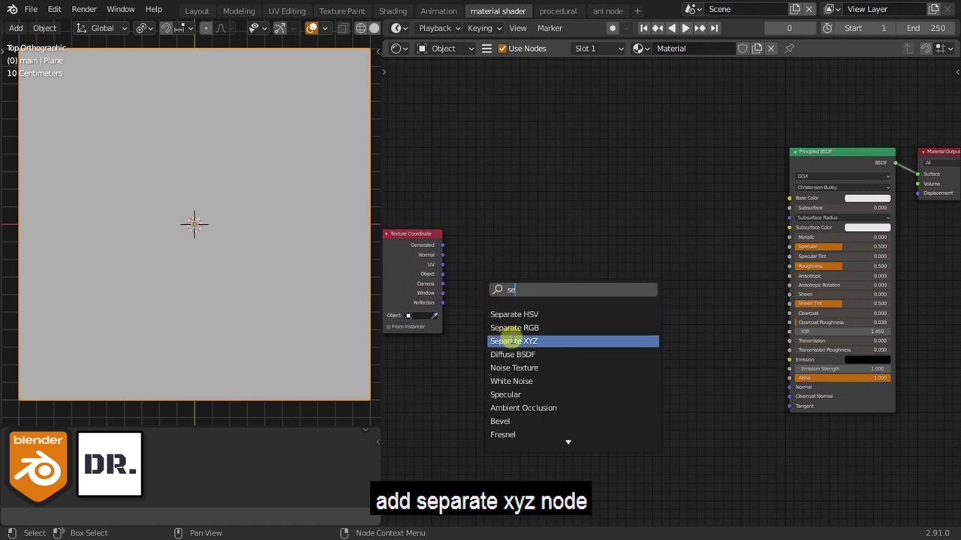
left_click(504, 340)
left_click(515, 294)
Link Object coordinates into Separate XYZ and preview its X output on the plane.
scroll(465, 289, "up", 2)
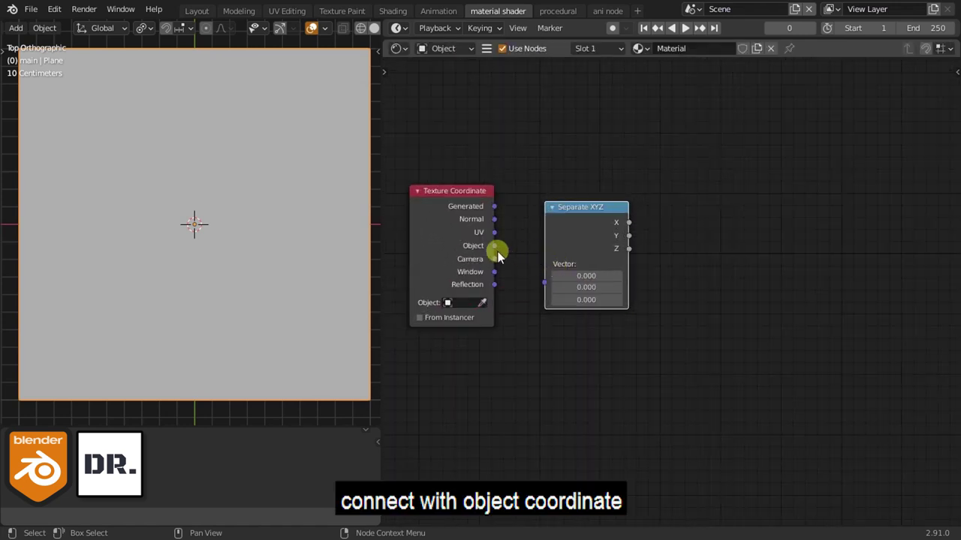
left_click_drag(533, 277, 543, 280)
left_click_drag(568, 218, 558, 208)
left_click(555, 206, "ctrl+shift")
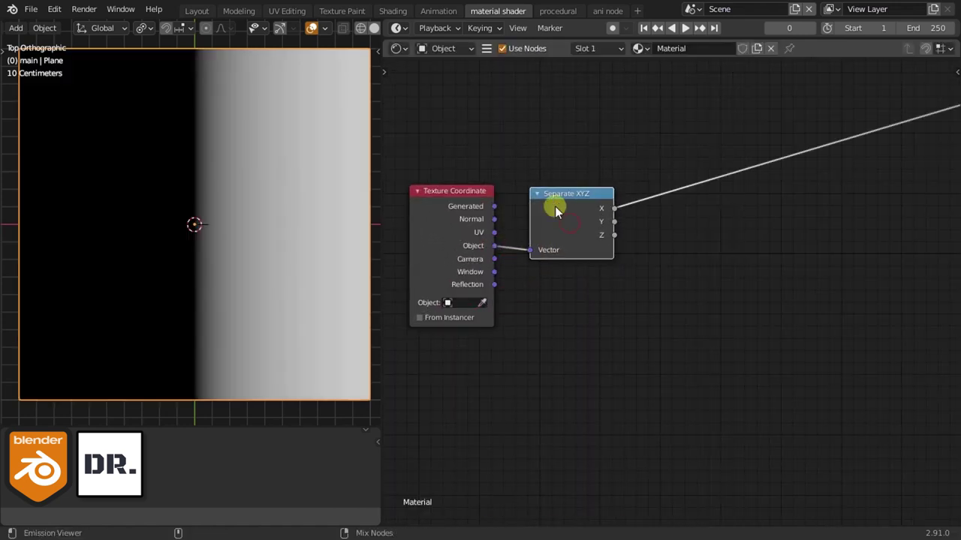
key("Home")
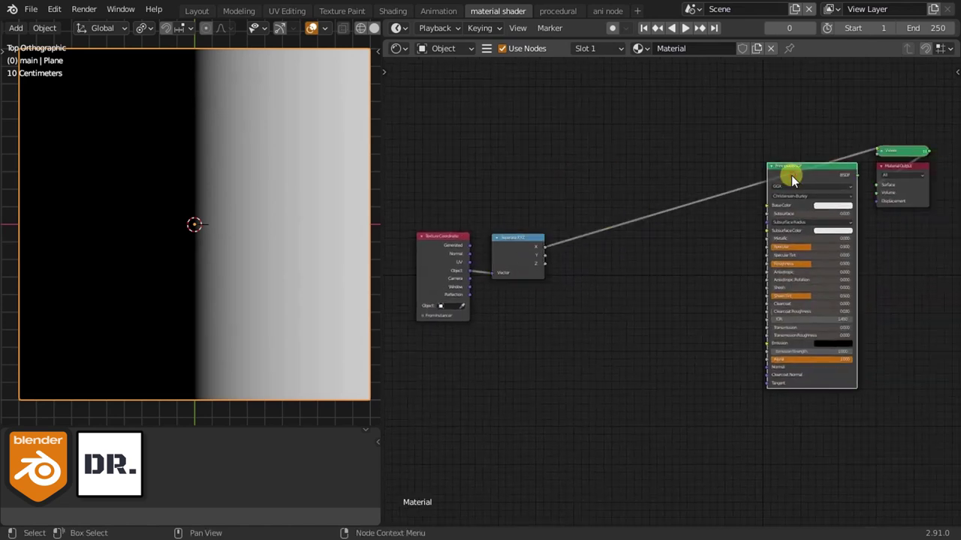
Replace the Principled BSDF with a Ping-pong Math node on the X link.
key("x")
scroll(592, 270, "up", 2)
key("shift+a")
left_click(644, 306)
type("math")
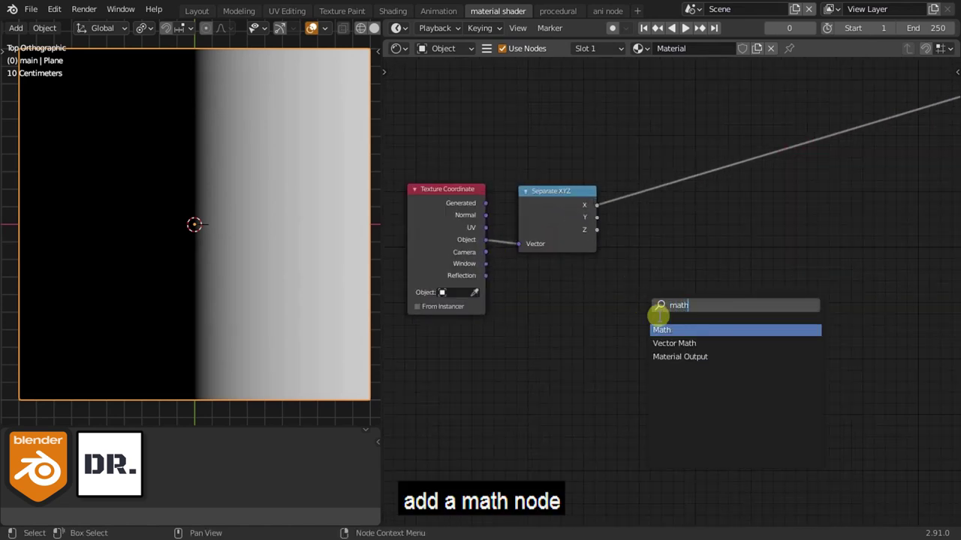
key("Return")
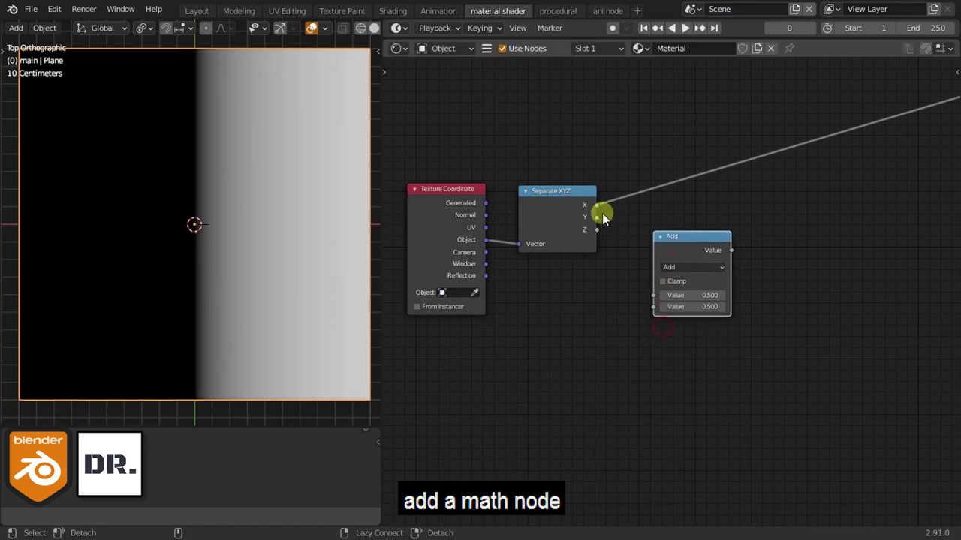
left_click(654, 156)
left_click(660, 179)
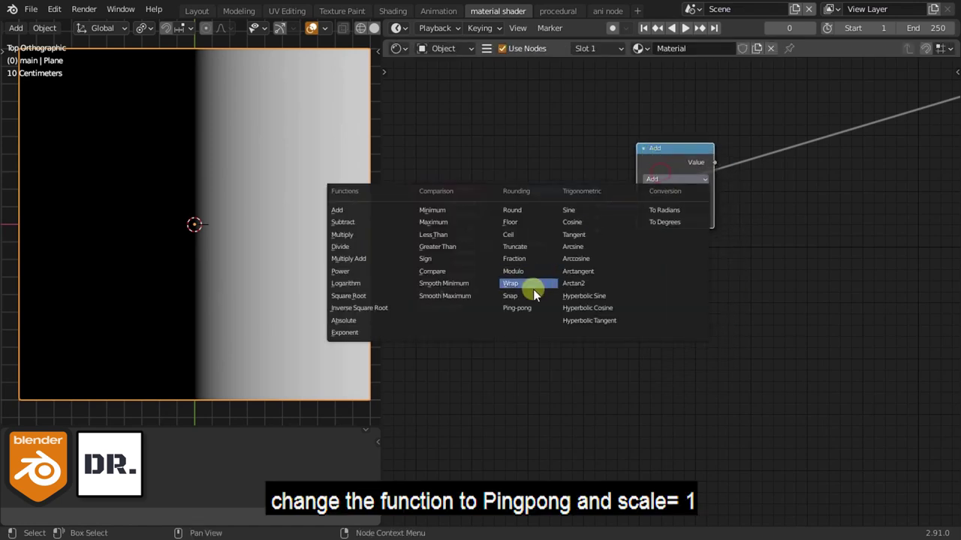
left_click(530, 308)
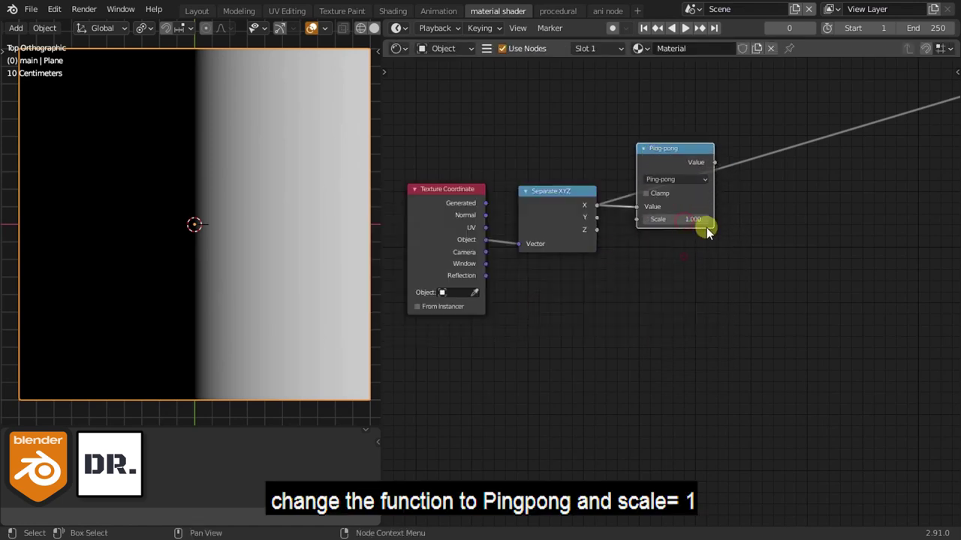
scroll(707, 231, "up", 2)
Duplicate it as an Add node summing the Ping-pong result and Y.
key("shift+d")
left_click(754, 277)
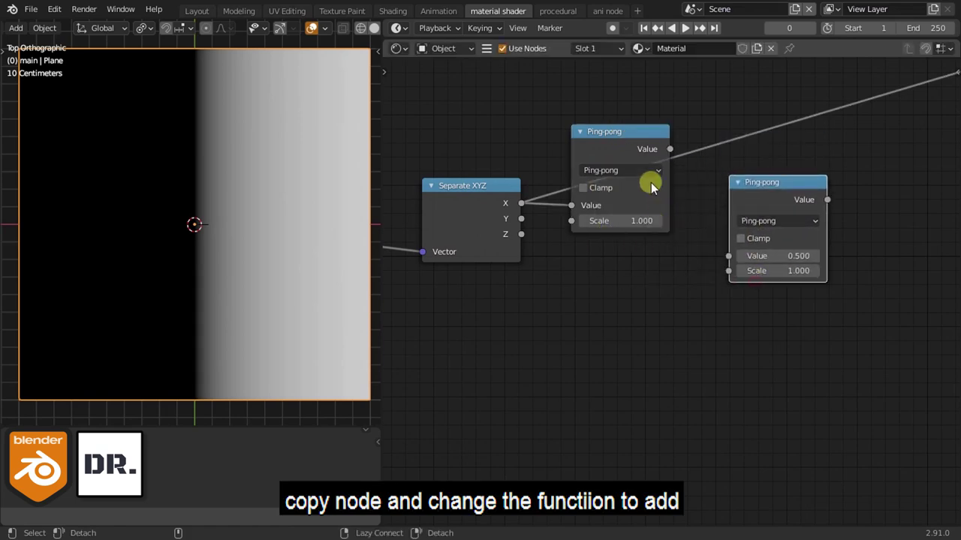
left_click_drag(670, 148, 728, 256)
left_click(754, 221)
left_click(403, 260)
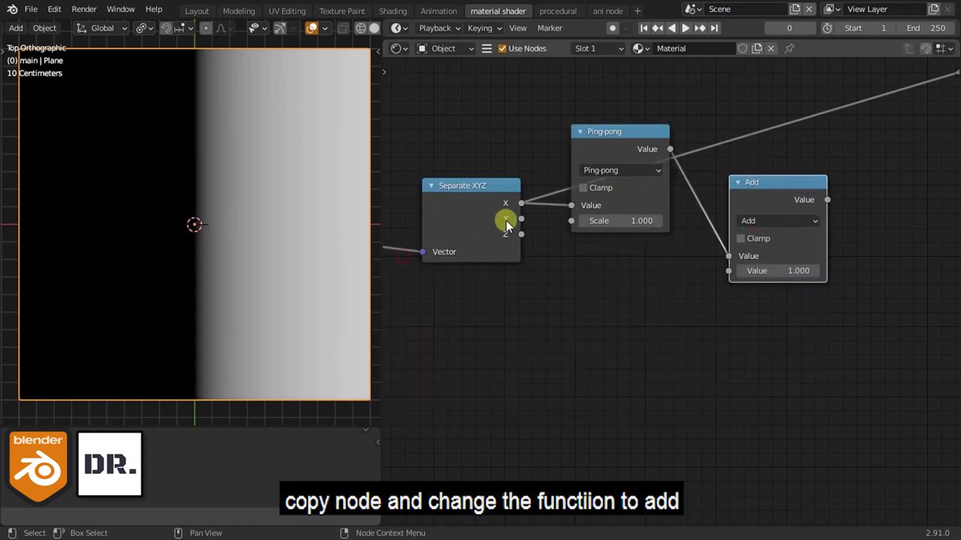
left_click_drag(534, 226, 538, 225)
left_click_drag(720, 274, 728, 270)
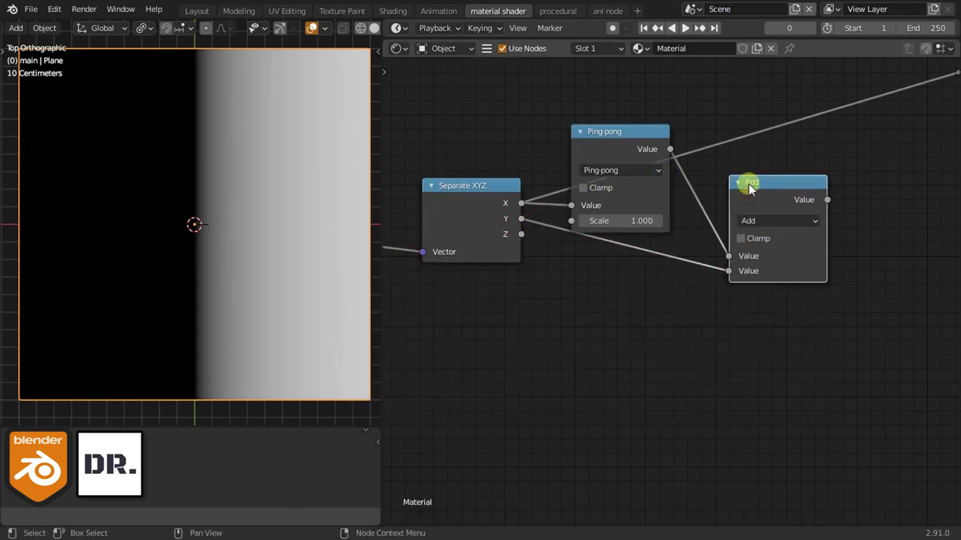
Arrange the nodes and route the Add result to the preview output.
left_click_drag(746, 184, 715, 143)
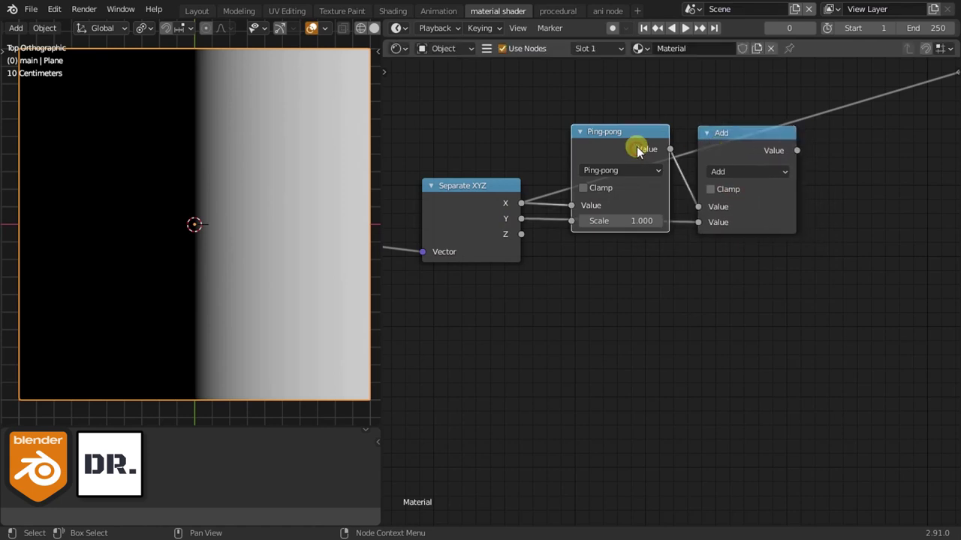
left_click_drag(637, 151, 639, 149)
left_click_drag(727, 155, 727, 155)
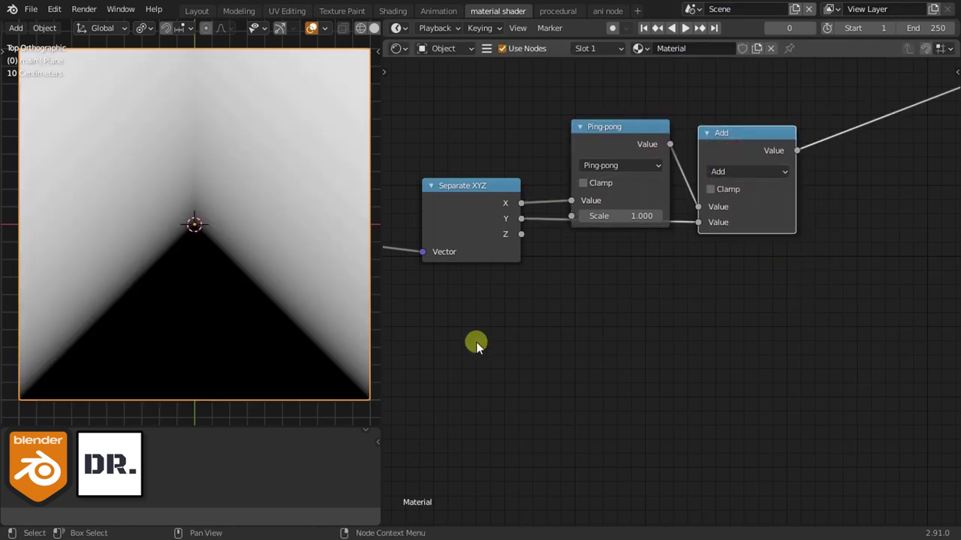
scroll(476, 341, "down", 3)
scroll(558, 343, "left", 3)
left_click_drag(602, 259, 527, 260)
Insert a Vector Math node set to Scale 5 between Texture Coordinate and Separate XYZ.
key("shift+a")
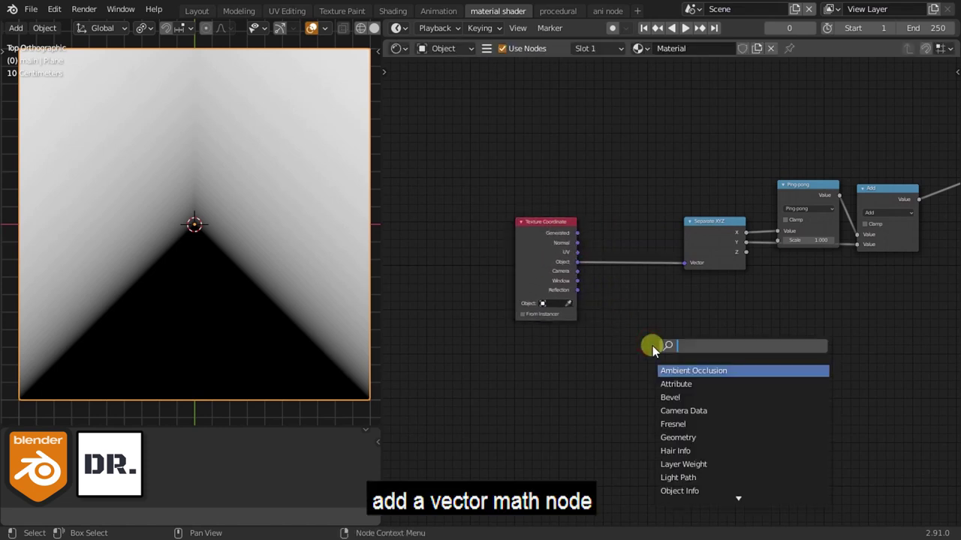
type("math")
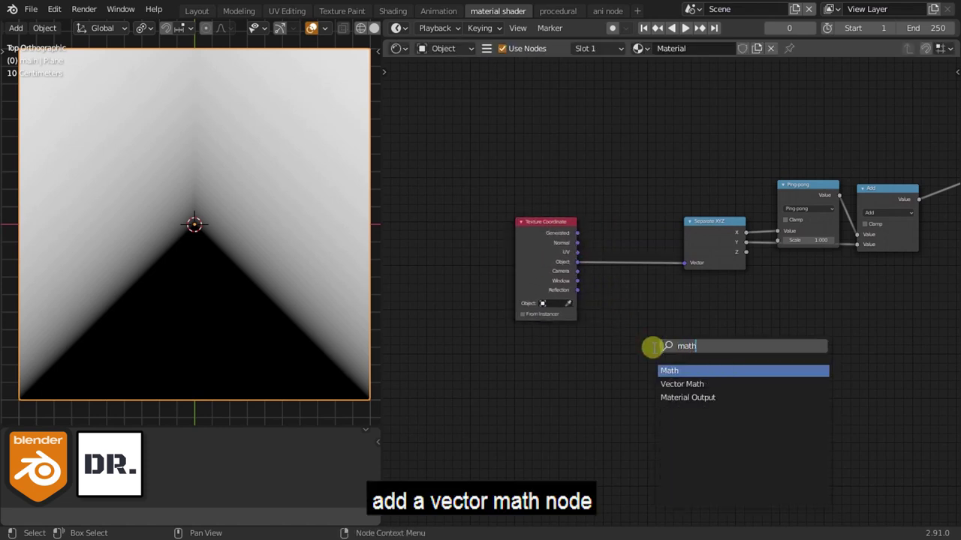
left_click(675, 384)
left_click(637, 255)
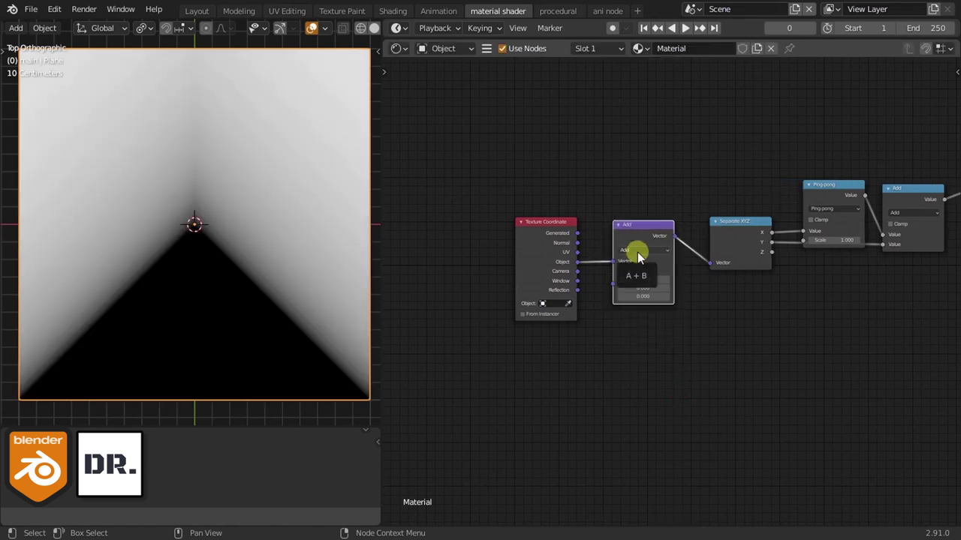
left_click(637, 252)
left_click(626, 353)
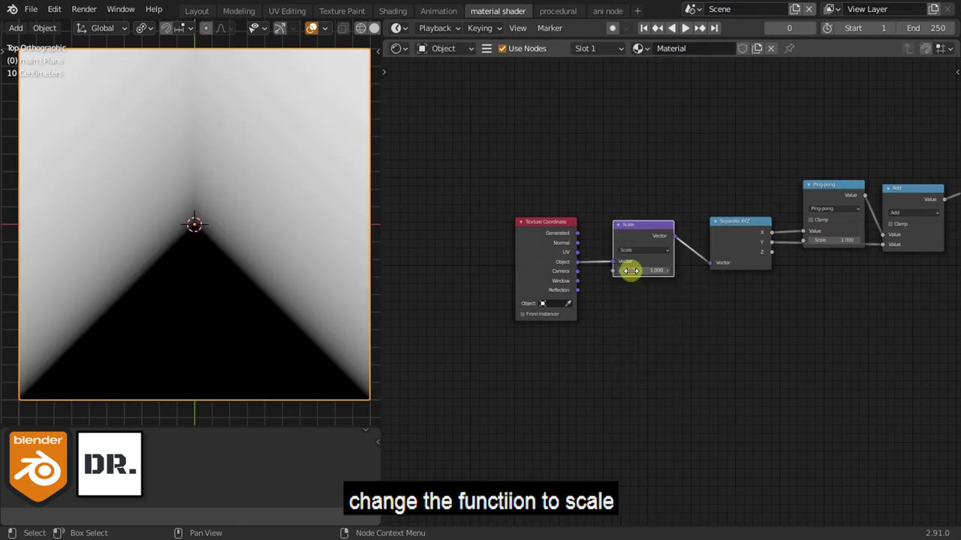
left_click(630, 270)
type("5")
key("Return")
scroll(945, 345, "down", 1)
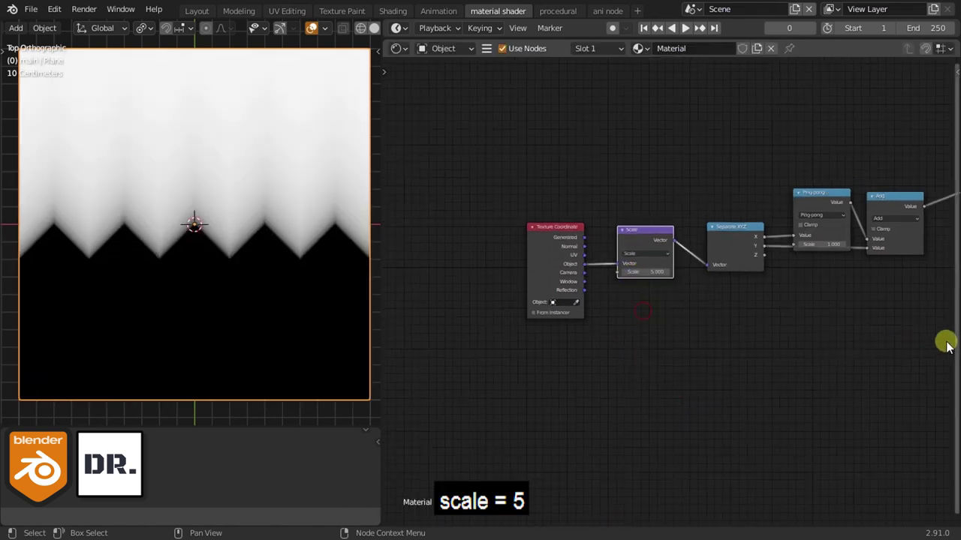
middle_click_drag(946, 345, 755, 365)
Add a Combine XYZ node to the right of the Add node.
scroll(752, 362, "up", 2)
key("shift+a")
type("c")
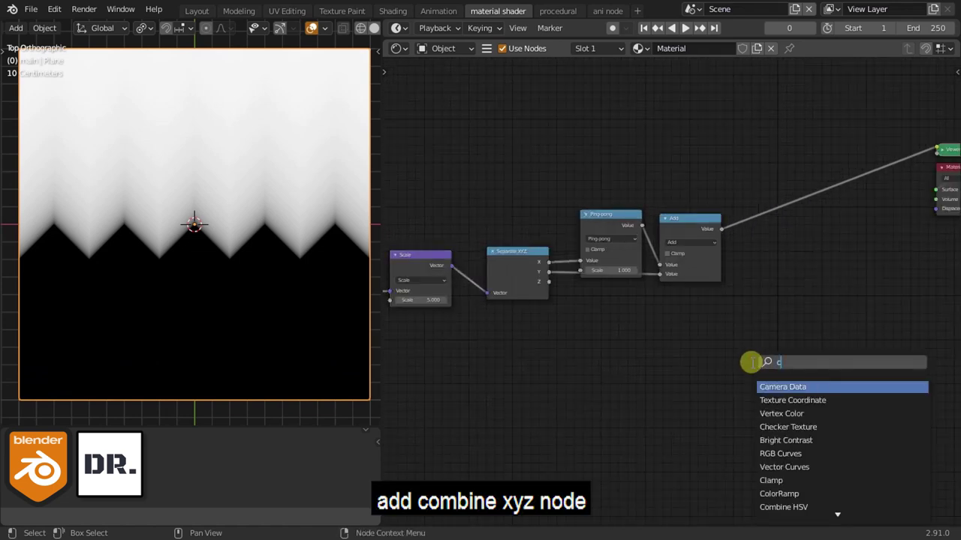
type("om")
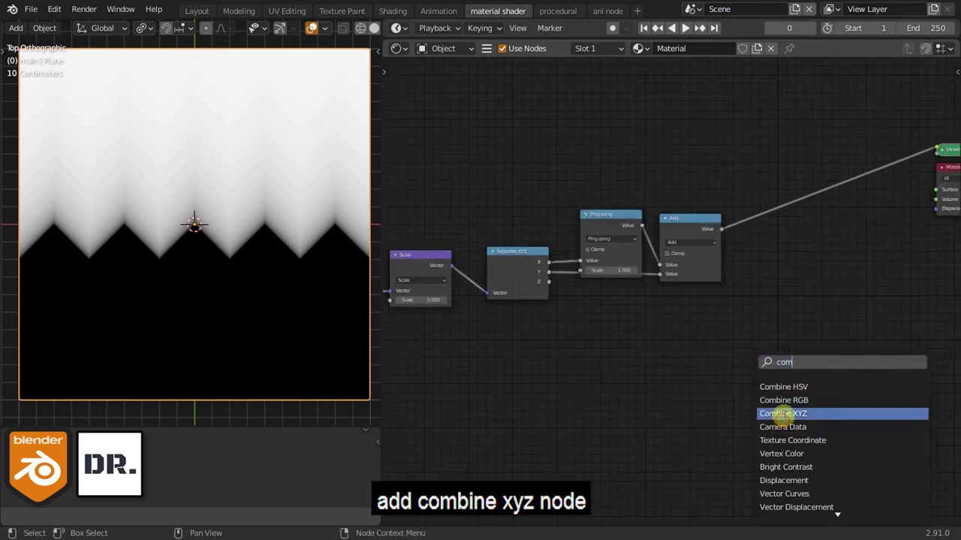
left_click(782, 413)
left_click(781, 282)
scroll(773, 312, "up", 2)
scroll(750, 322, "up", 1)
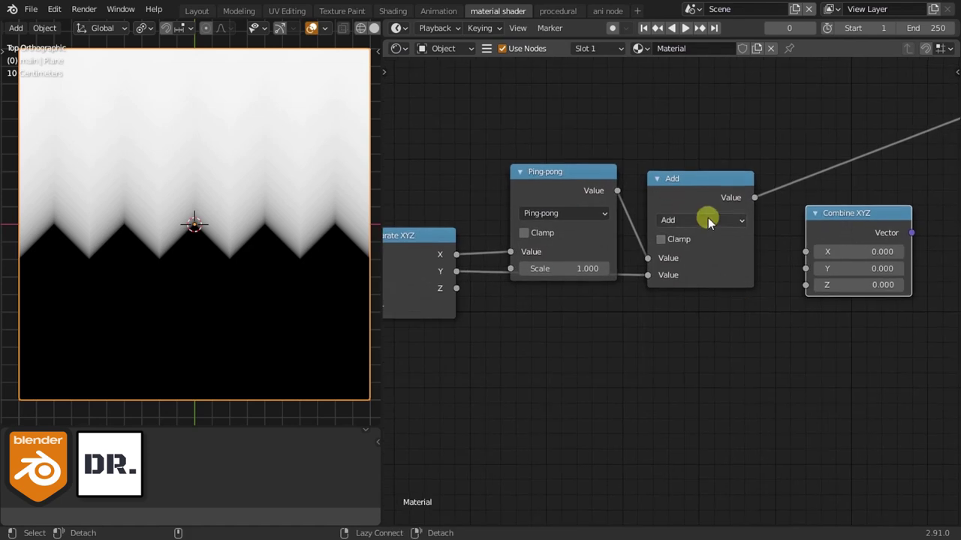
Wire the Add result and Separate XYZ Y into Combine XYZ and preview it.
right_click_drag(708, 213, 848, 256, "alt")
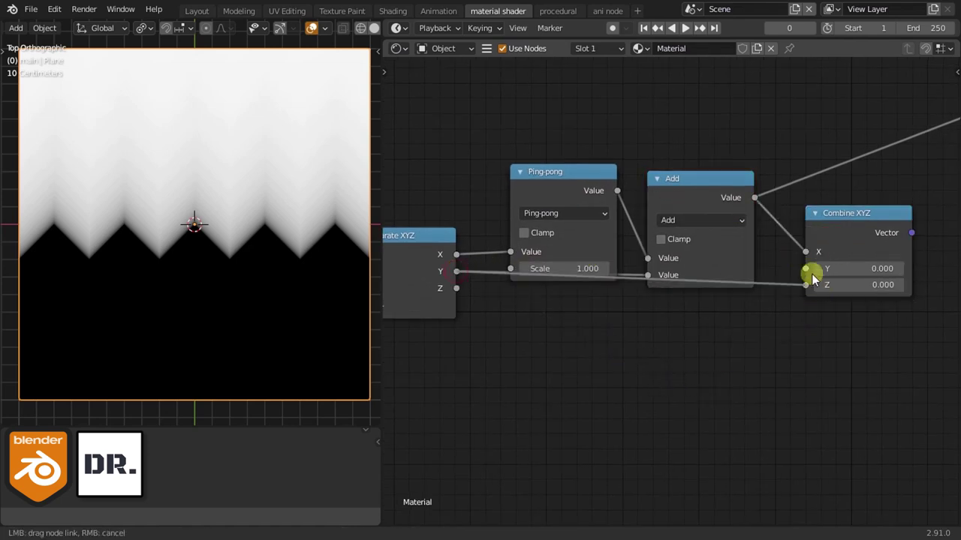
left_click_drag(812, 273, 806, 269)
left_click_drag(845, 220, 836, 216)
scroll(774, 244, "down", 1)
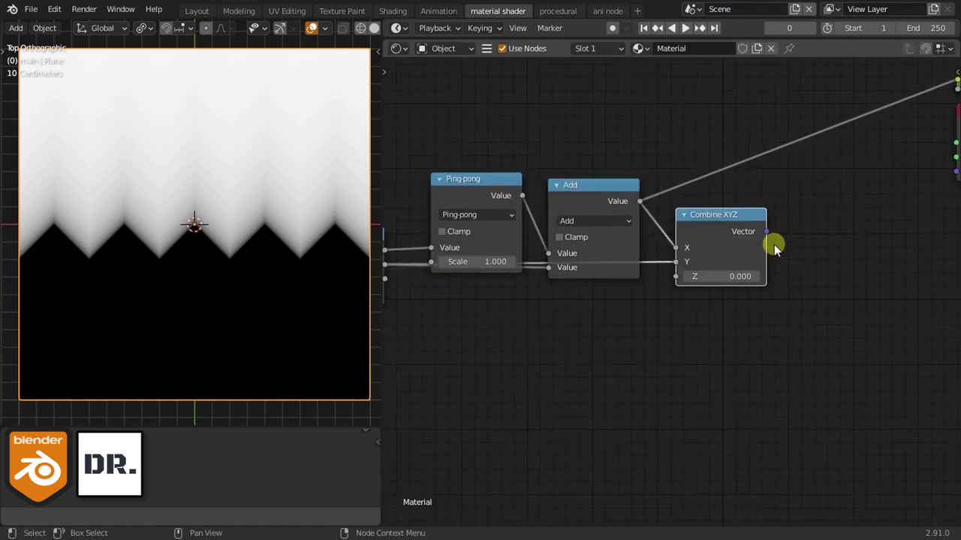
middle_click_drag(656, 247, 747, 257)
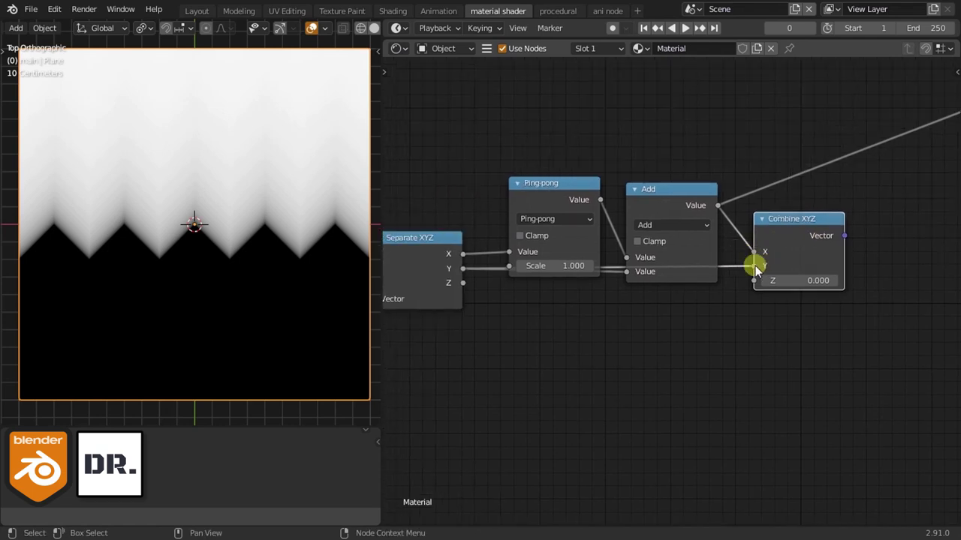
mouse_move(754, 267)
left_mouse_down()
mouse_move(493, 248)
mouse_move(695, 257)
left_mouse_up()
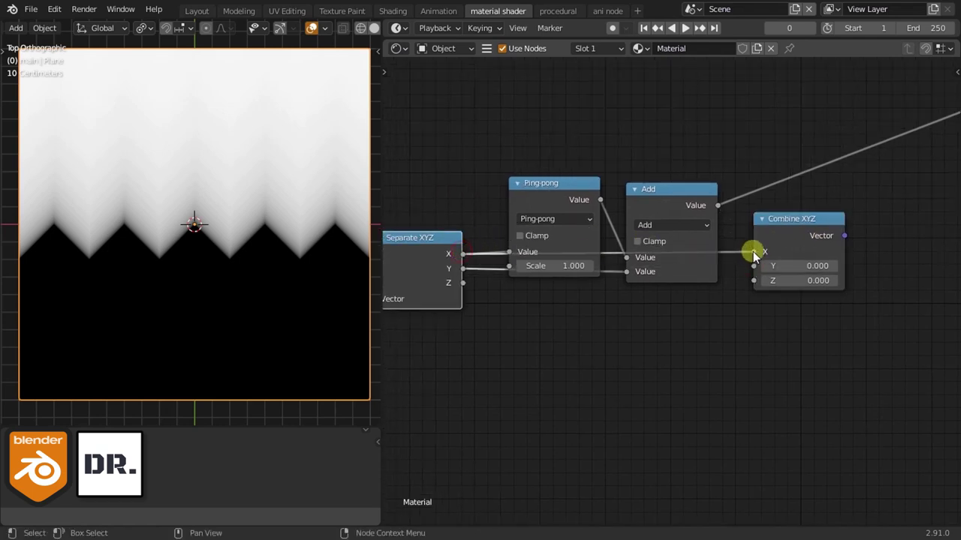
left_click_drag(714, 209, 763, 278)
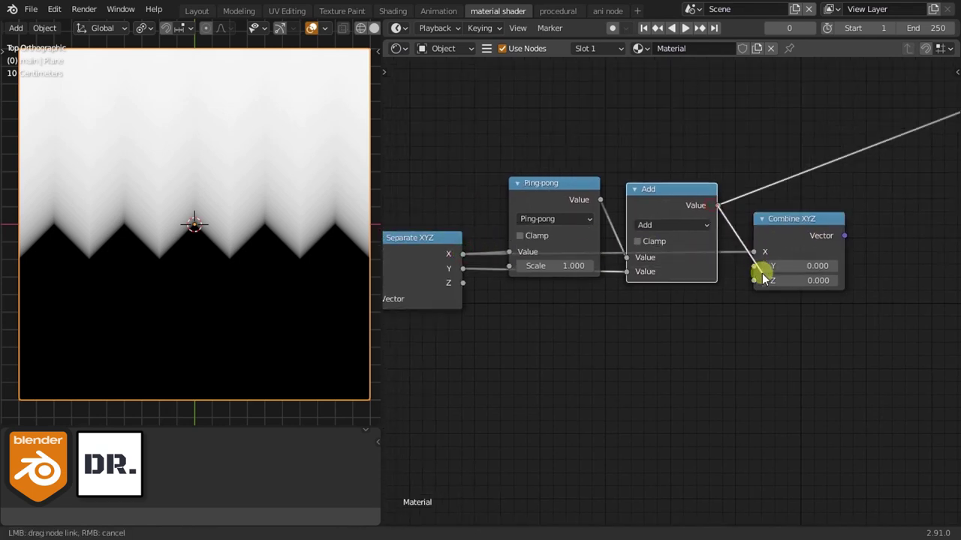
left_click(796, 235, "ctrl+shift")
scroll(826, 277, "down", 2)
mouse_move(811, 280)
left_mouse_down()
mouse_move(846, 175)
mouse_move(930, 265)
left_mouse_up()
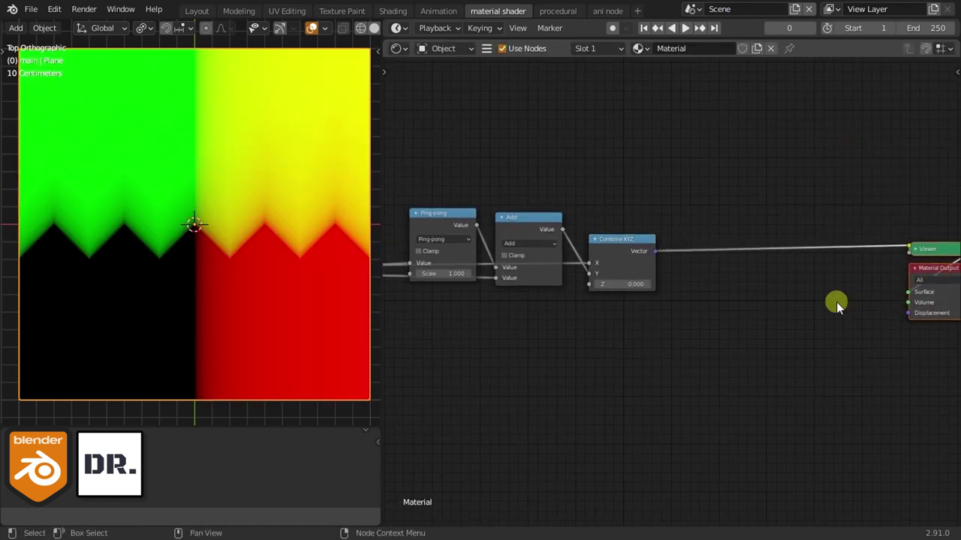
Add a Vector Math node set to Fraction after Combine XYZ.
key("shift+a")
type("math")
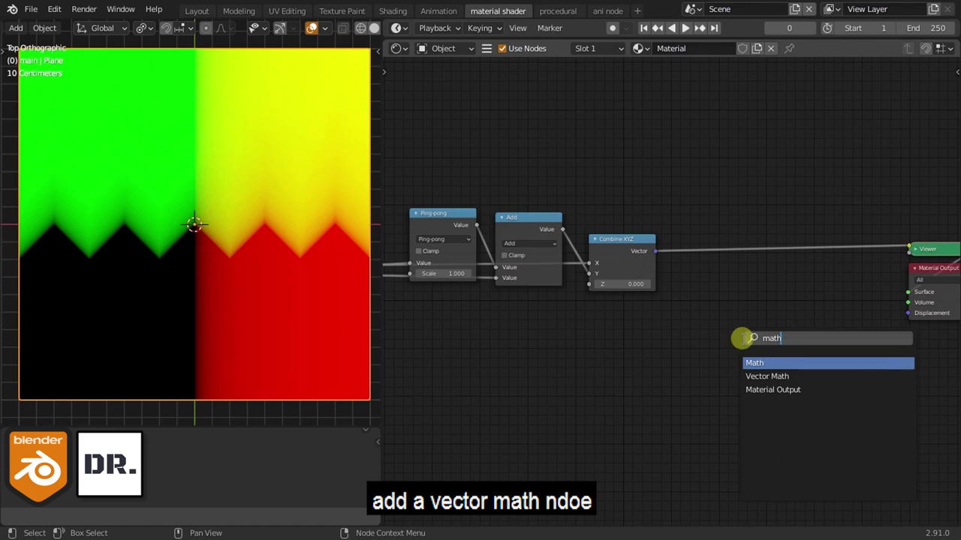
left_click(765, 376)
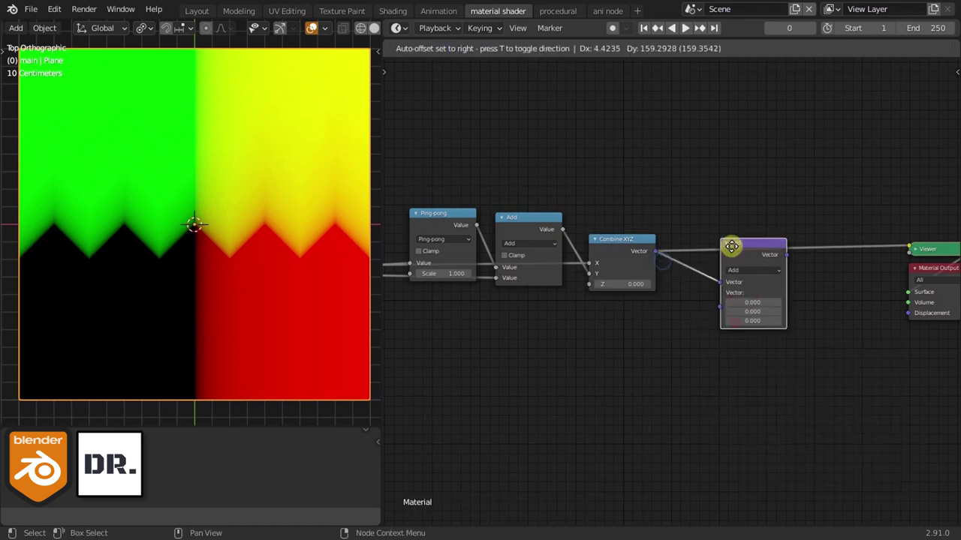
left_click(693, 243)
scroll(692, 242, "up", 1)
left_click(698, 260)
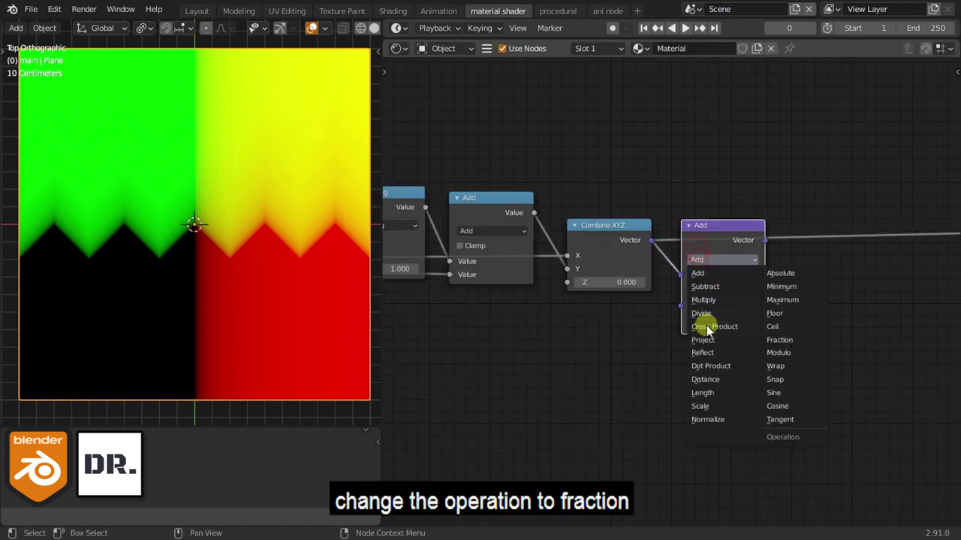
left_click(780, 340)
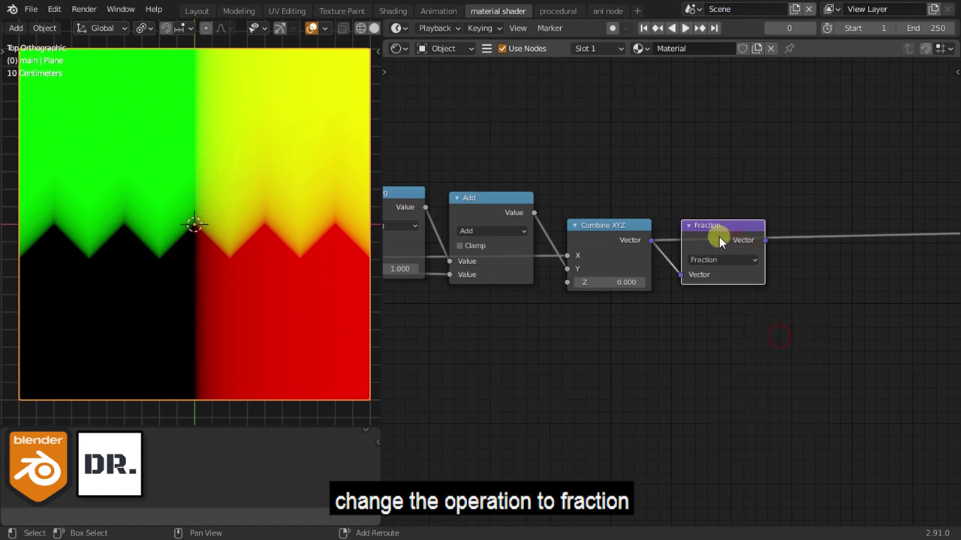
Duplicate it as a Distance node to (0.5, 0.5, 0) before the Viewer.
key("shift+d")
left_click(800, 353)
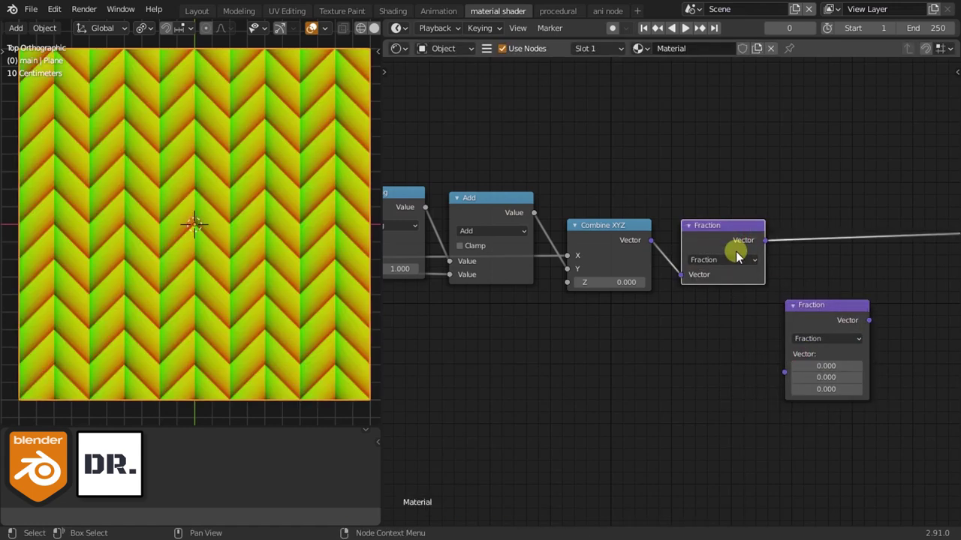
middle_click_drag(737, 257, 616, 242)
left_click_drag(719, 309, 717, 240)
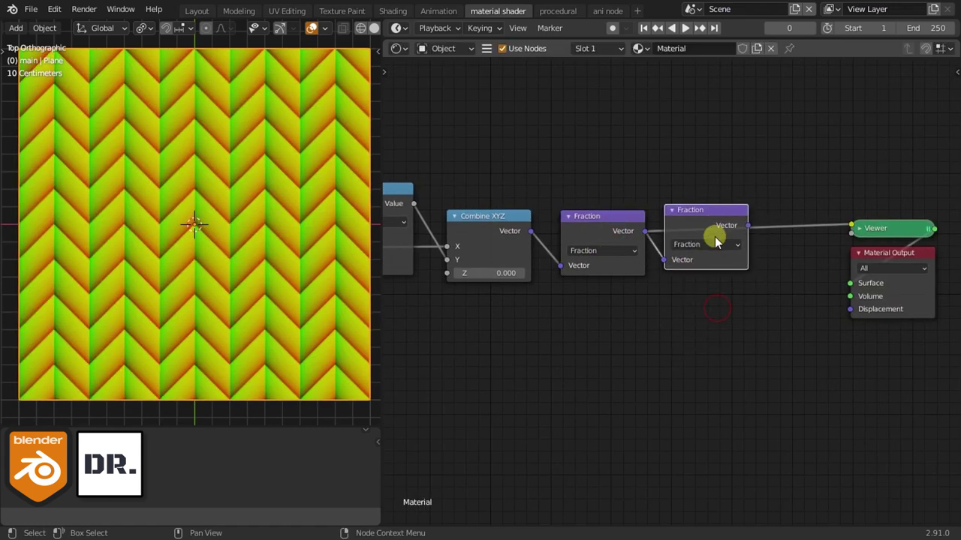
left_click(713, 244)
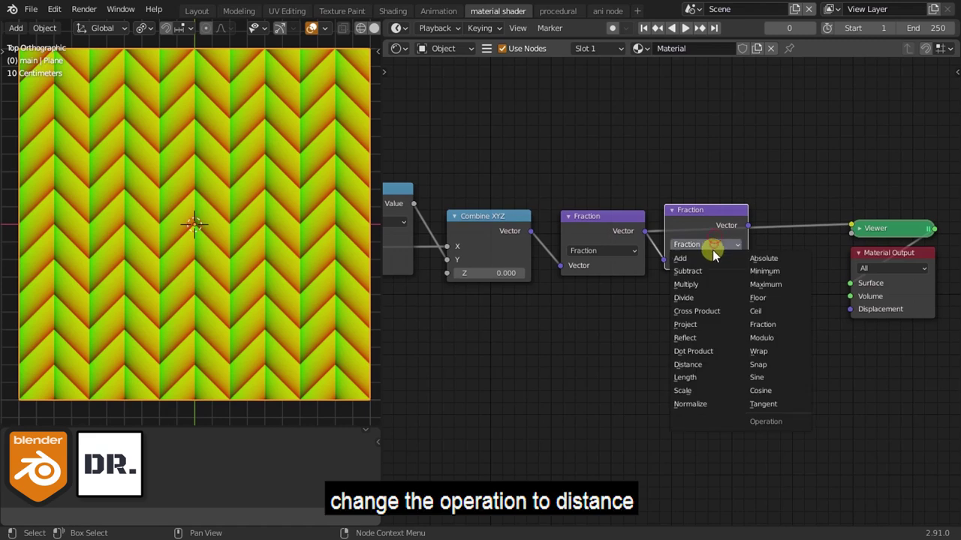
left_click(711, 365)
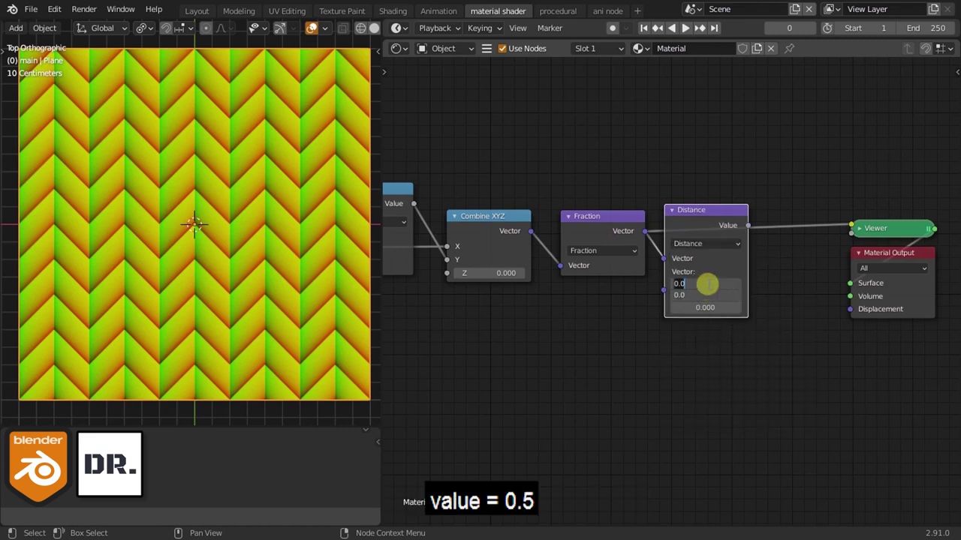
scroll(830, 308, "down", 3)
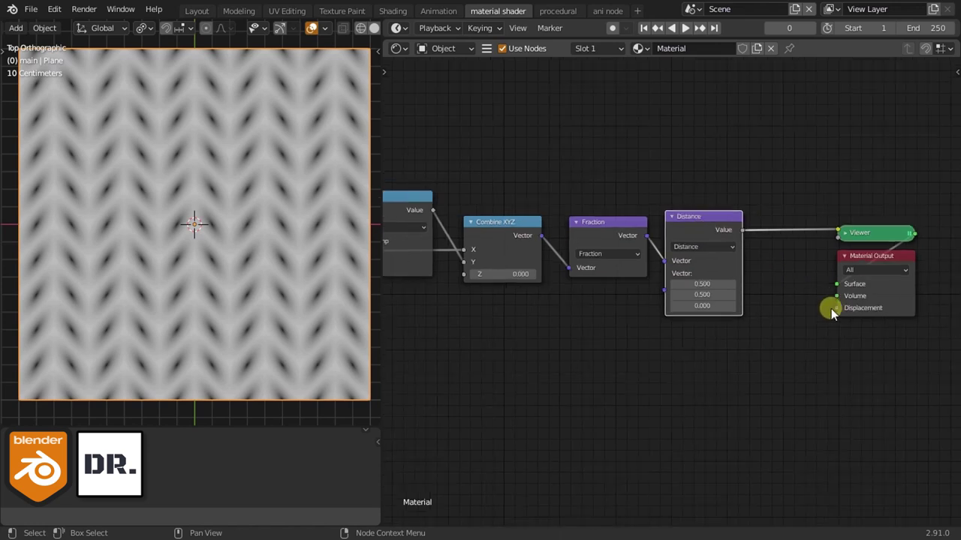
left_click_drag(699, 266, 837, 268)
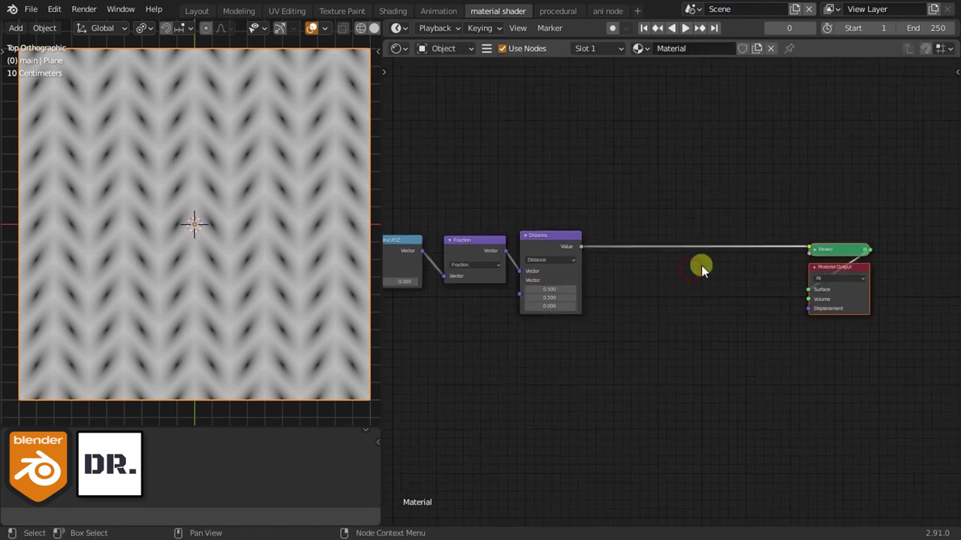
scroll(676, 270, "up", 2)
Insert a Subtract Math node after Distance, with Distance in its second input.
key("shift+a")
type("math")
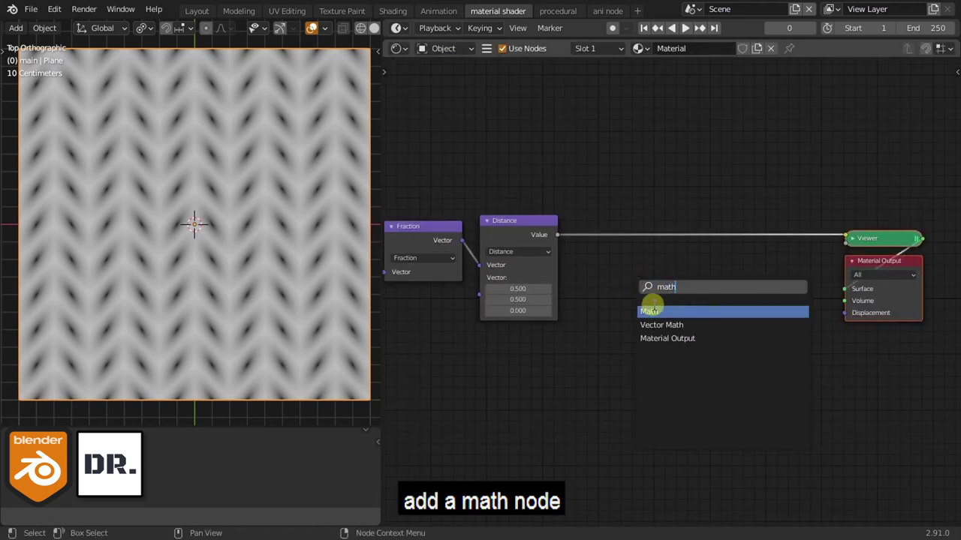
left_click(650, 310)
left_click(638, 282)
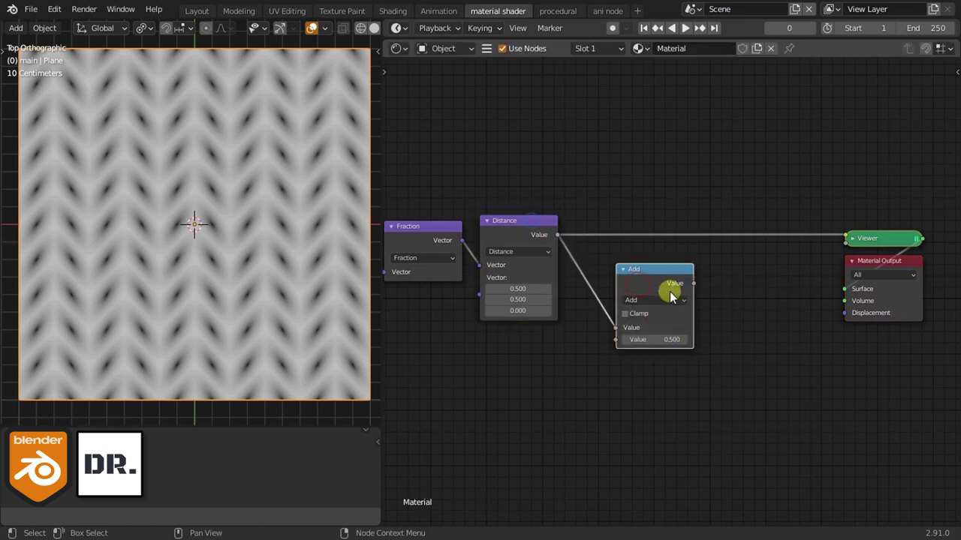
left_click_drag(671, 296, 641, 247)
left_click(624, 251)
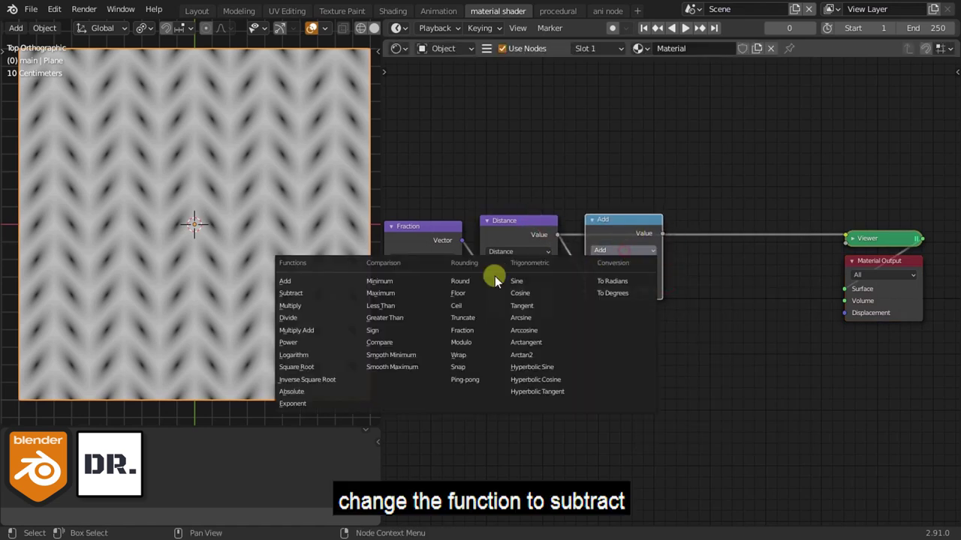
left_click(340, 294)
left_click_drag(582, 278, 583, 290)
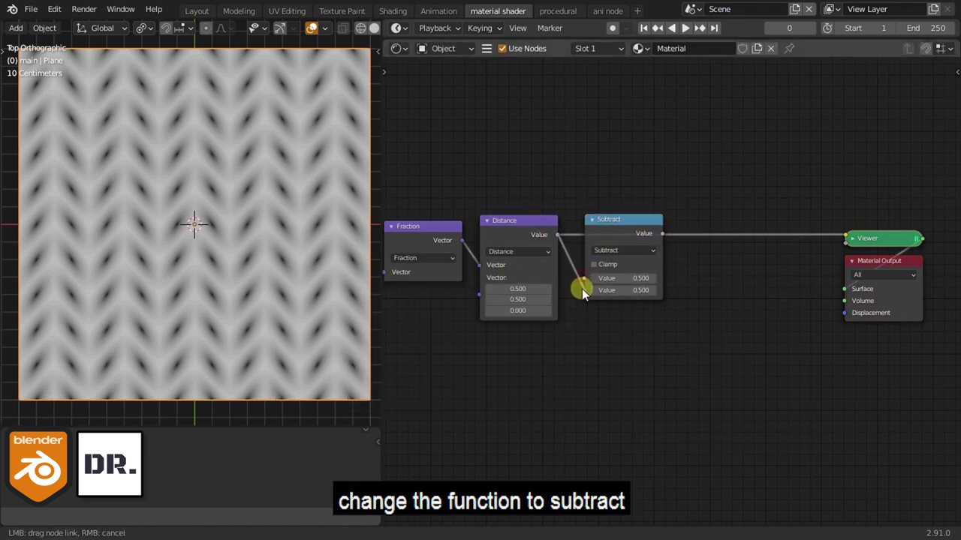
left_click(650, 224)
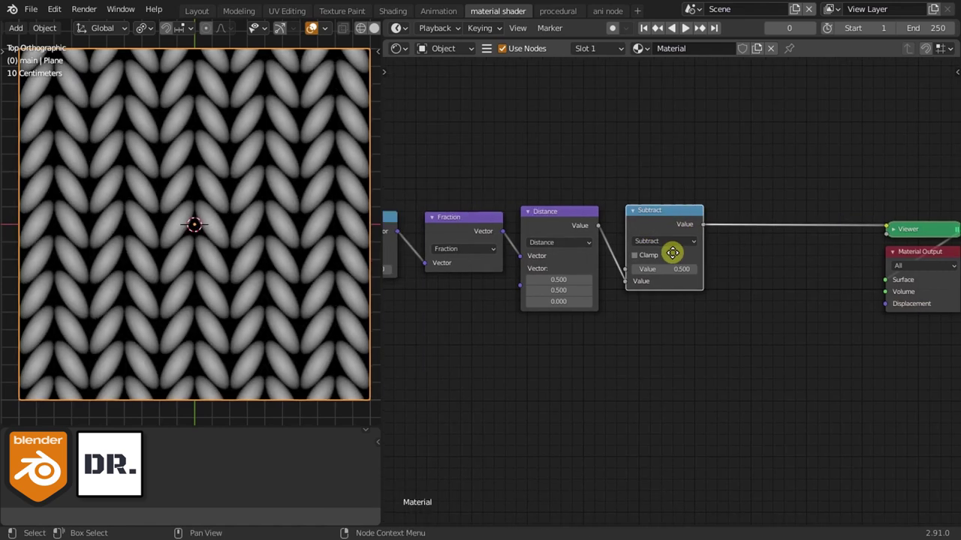
Set the Subtract node's first value to 0.57.
scroll(622, 262, "up", 2)
scroll(677, 260, "up", 1)
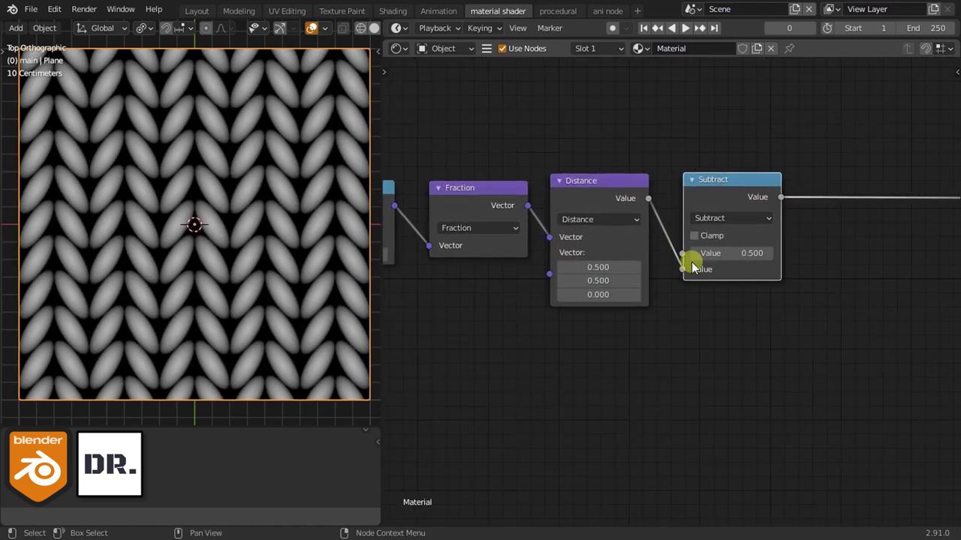
scroll(756, 277, "up", 1)
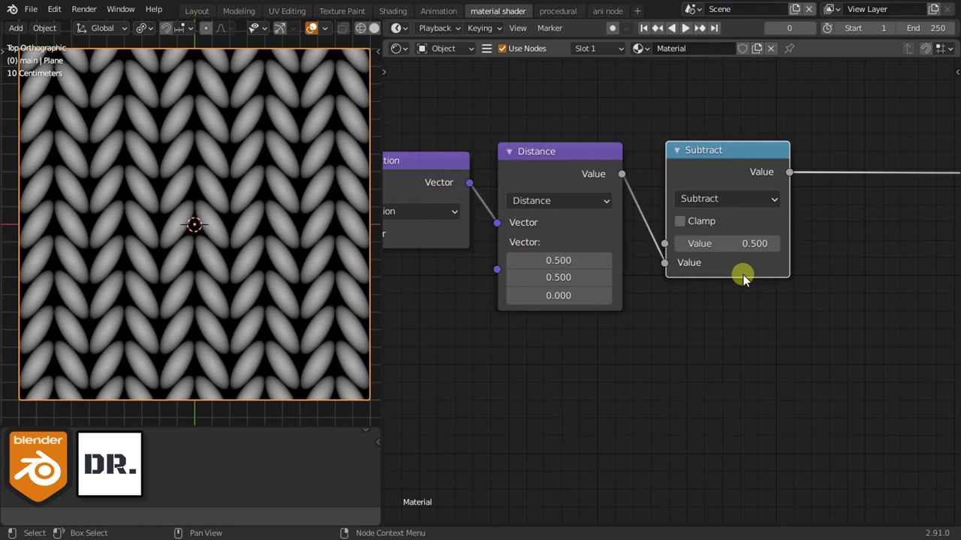
double_click(722, 242)
type("0.57")
key("Return")
scroll(660, 285, "down", 3)
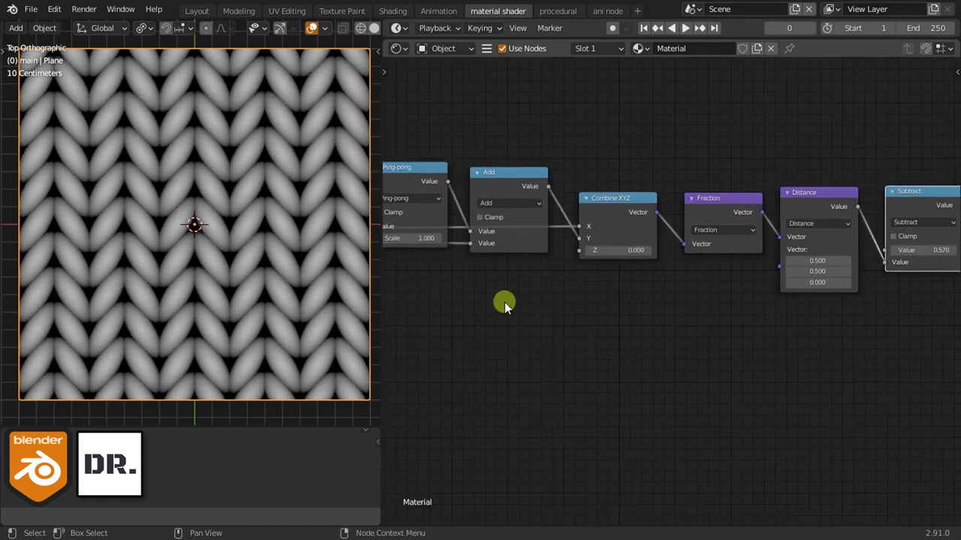
Shift the Texture Coordinate, Scale and Separate XYZ nodes left to make room.
scroll(540, 304, "down", 2)
scroll(660, 297, "up", 1)
scroll(685, 217, "up", 3, "ctrl")
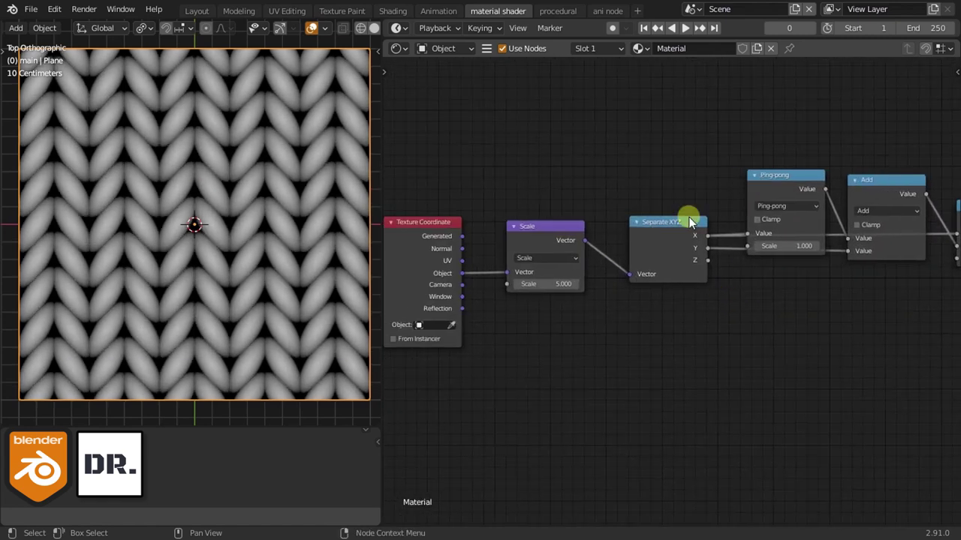
left_click_drag(686, 199, 372, 390)
left_click_drag(680, 256, 608, 255)
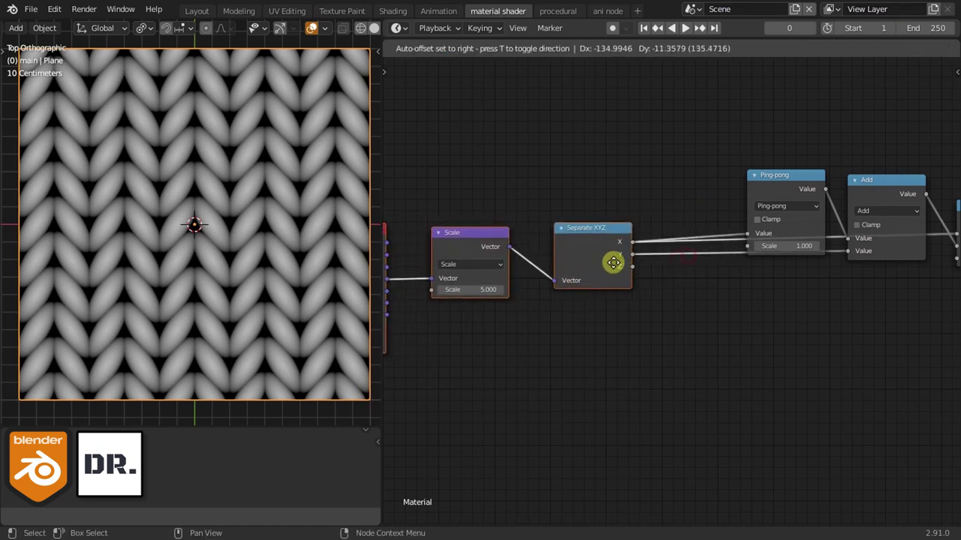
scroll(620, 270, "up", 2)
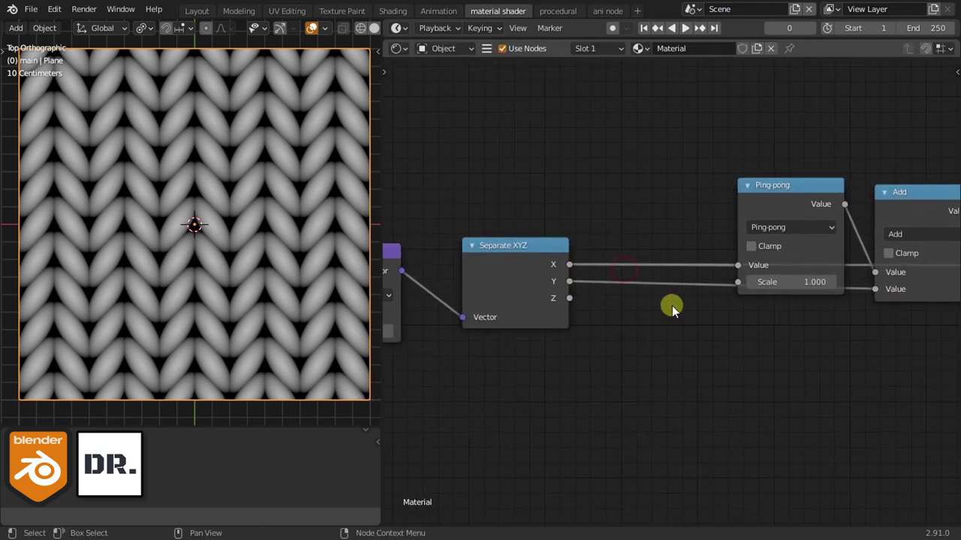
Duplicate Ping-pong as a Multiply node set to 1.380 on the X link.
key("shift+d")
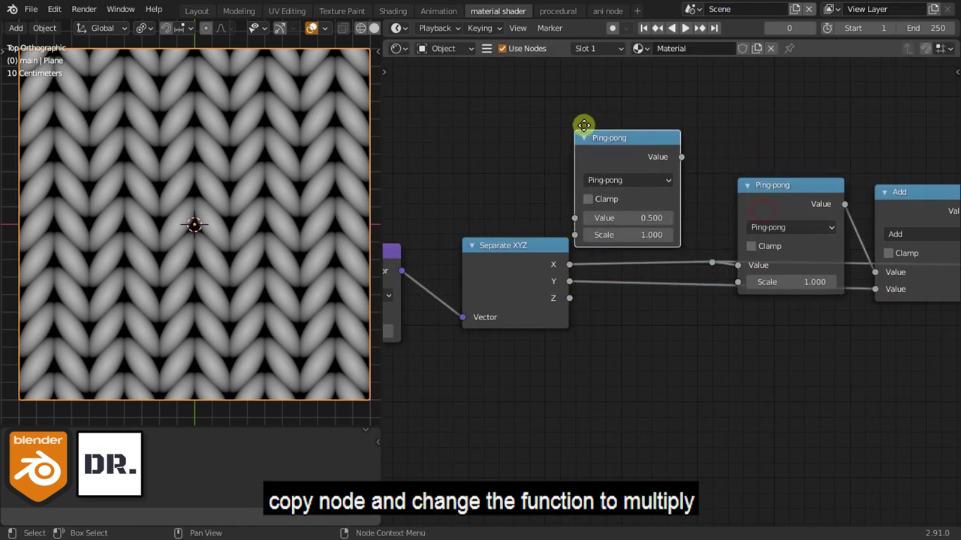
left_click(611, 181)
left_click(252, 255)
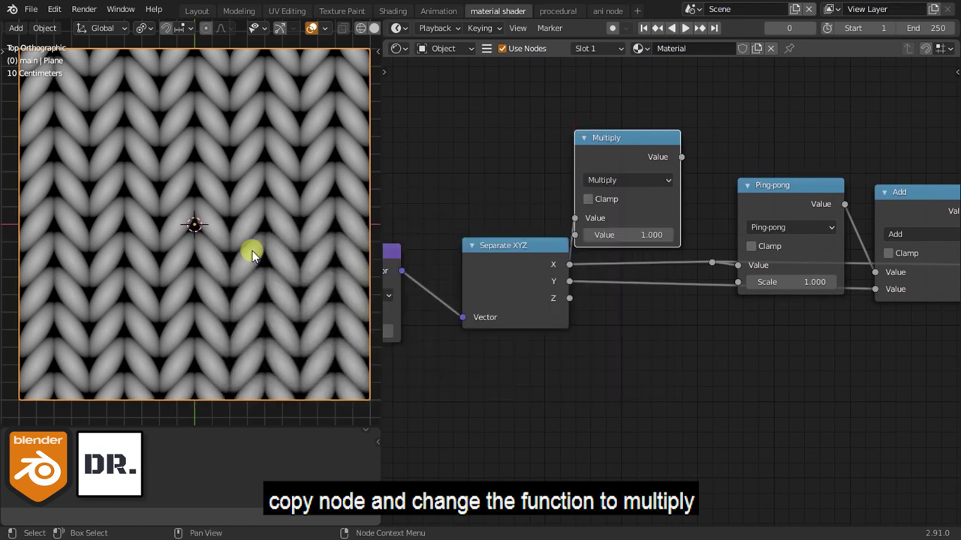
left_click_drag(636, 156, 659, 166)
left_click_drag(663, 261, 676, 267)
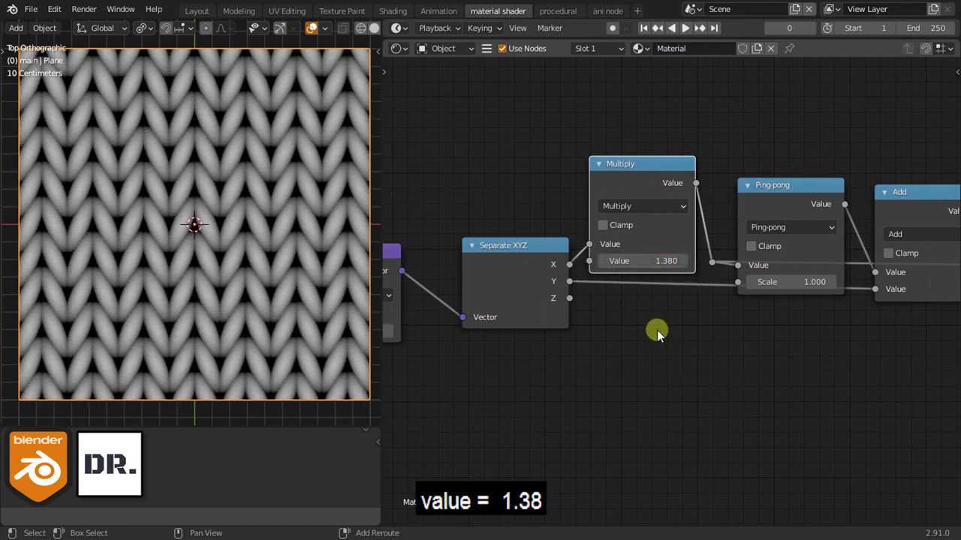
scroll(654, 333, "down", 1)
scroll(608, 281, "down", 1)
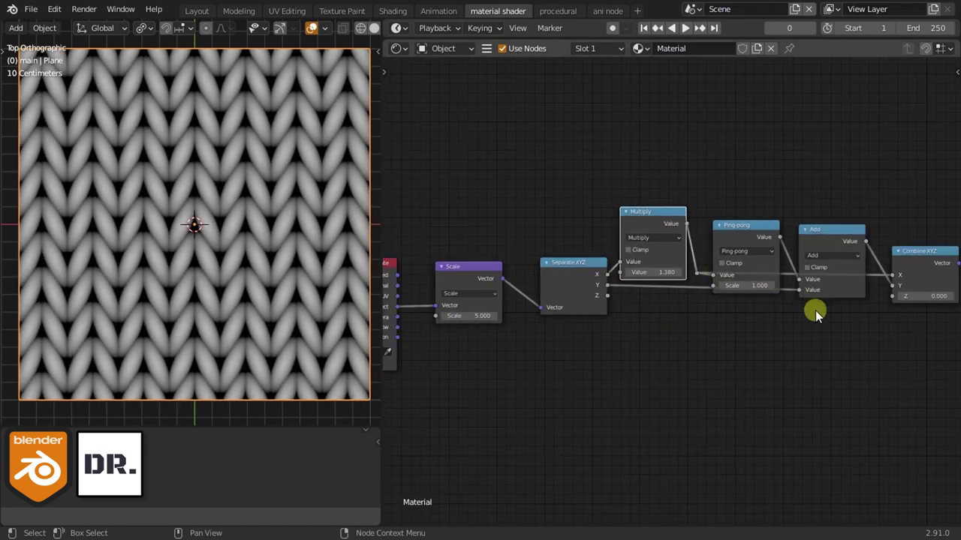
scroll(815, 313, "down", 1)
middle_click_drag(815, 313, 719, 314)
middle_click_drag(788, 367, 740, 401)
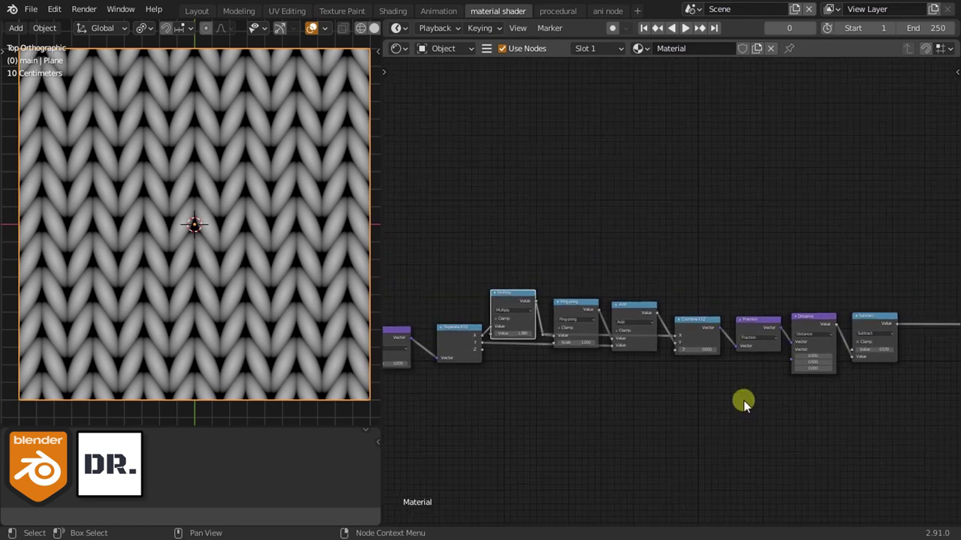
scroll(685, 303, "up", 2)
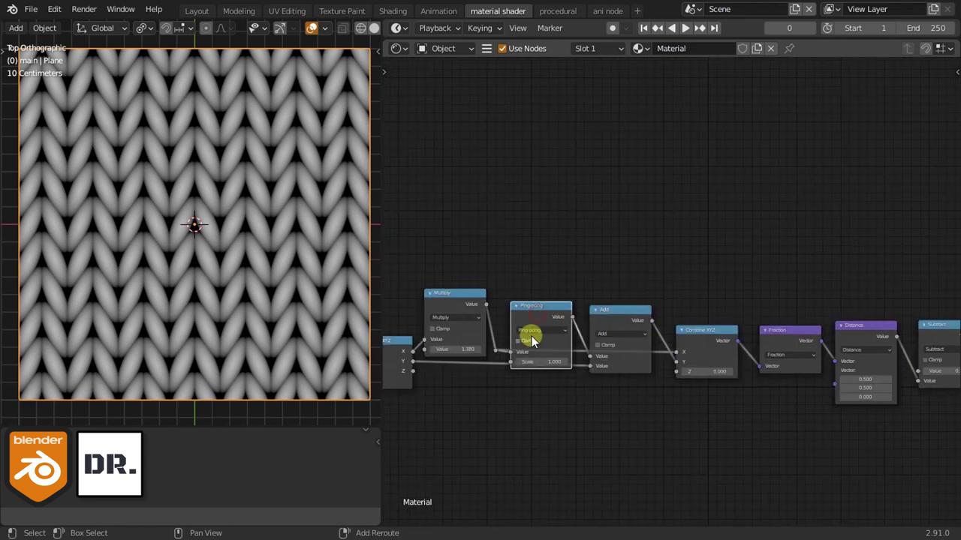
Add a Voronoi Texture node set to 1D.
key("shift+a")
type("voro")
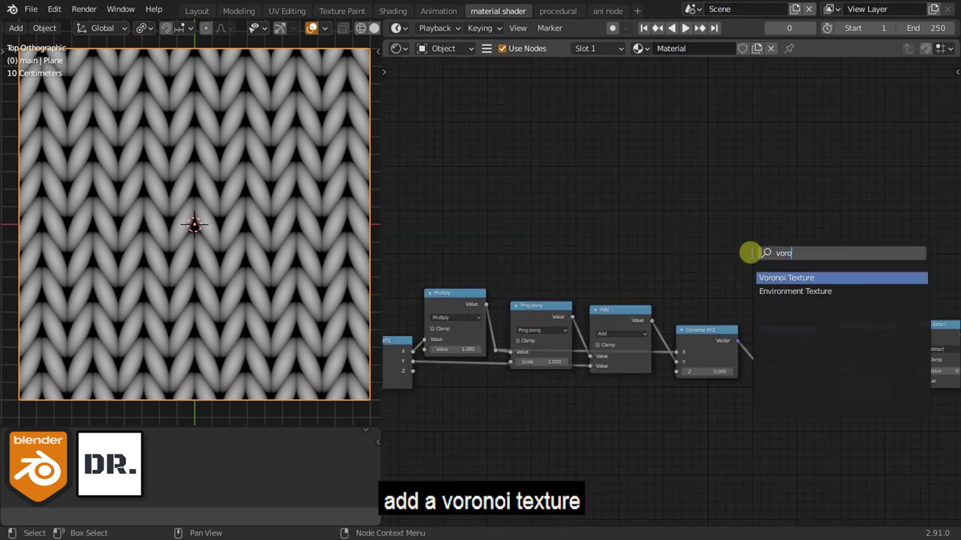
left_click(764, 277)
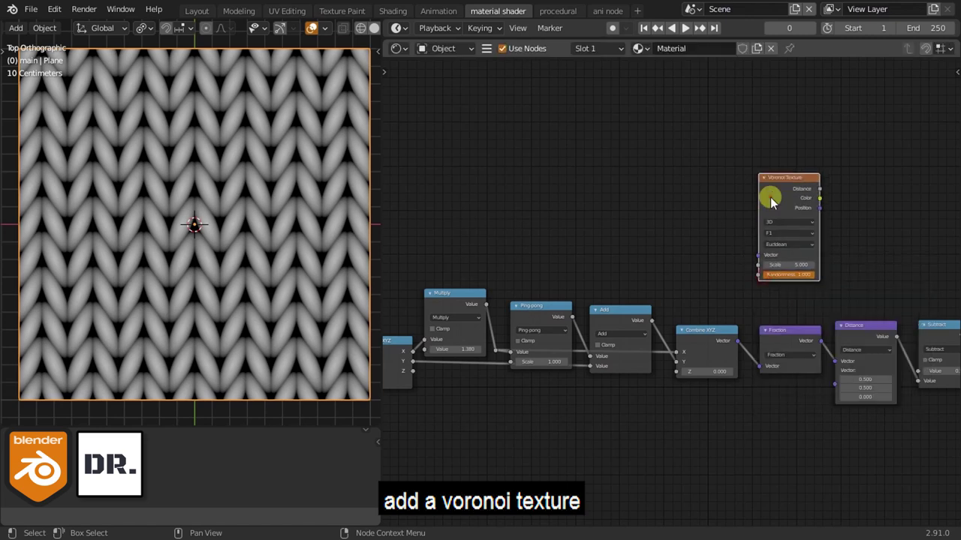
left_click(770, 197)
scroll(766, 203, "up", 2)
middle_click_drag(757, 208, 743, 201)
left_click(744, 204)
left_click(740, 218)
scroll(713, 225, "up", 2)
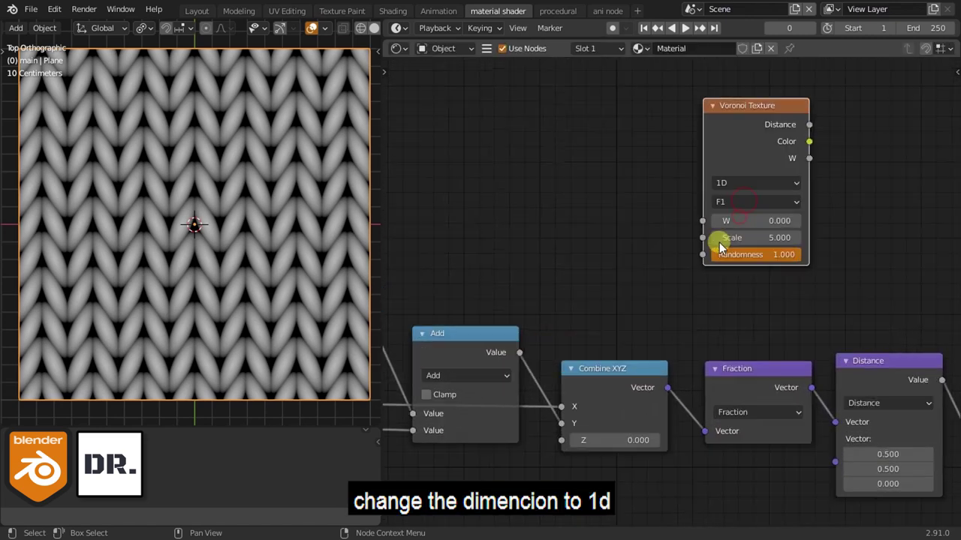
Feed the Add value into W, preview its Distance, and set scale 16.650.
right_click_drag(468, 338, 717, 162, "alt")
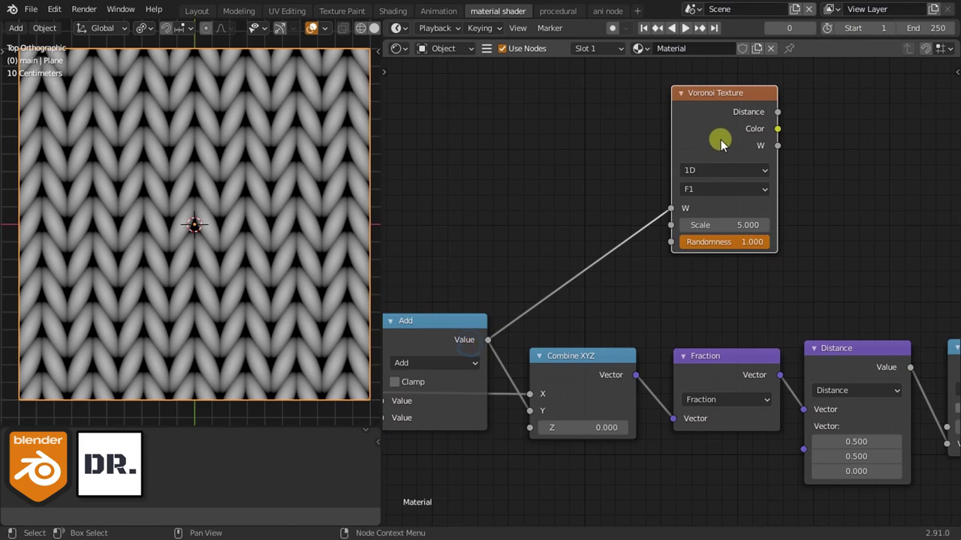
left_click(723, 121, "ctrl+shift")
scroll(325, 234, "up", 3)
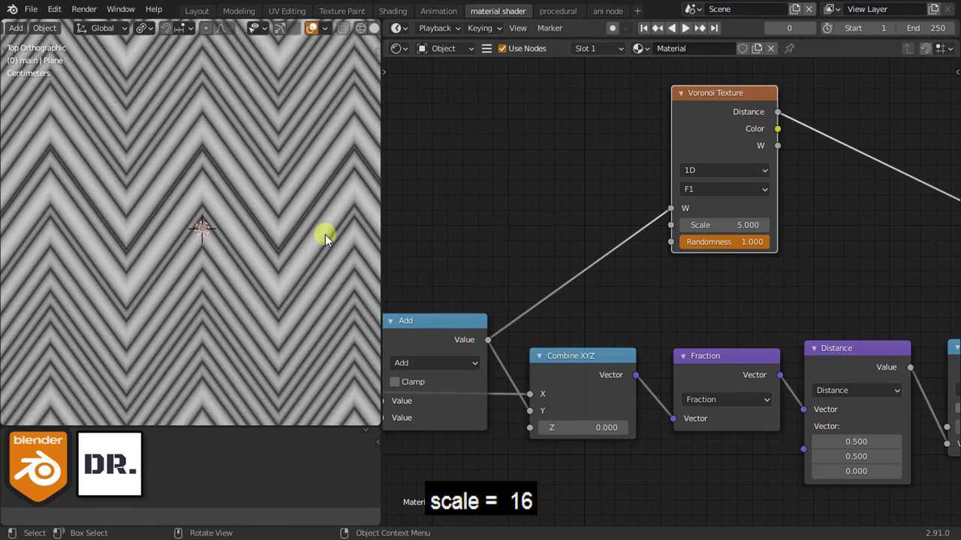
left_click_drag(713, 224, 565, 225)
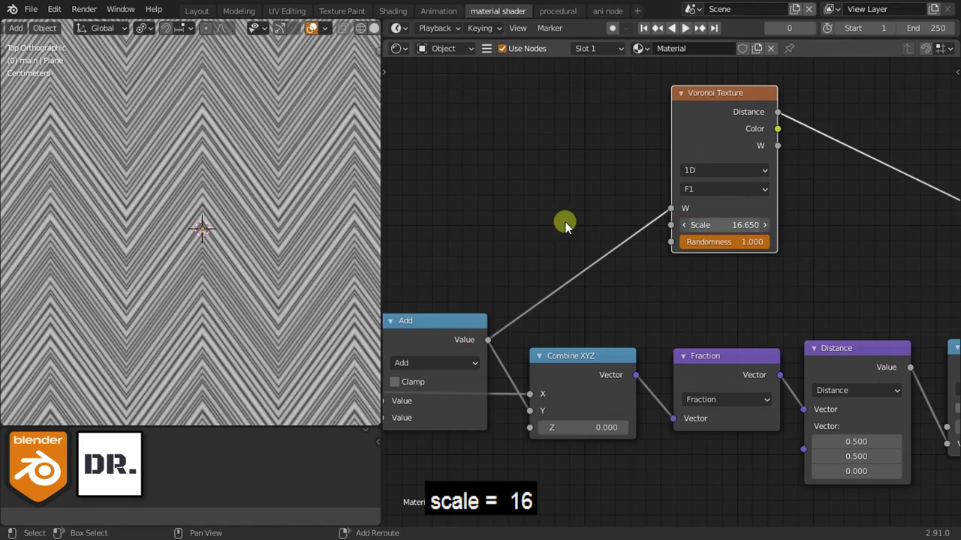
scroll(5, 247, "down", 3)
scroll(5, 246, "up", 2)
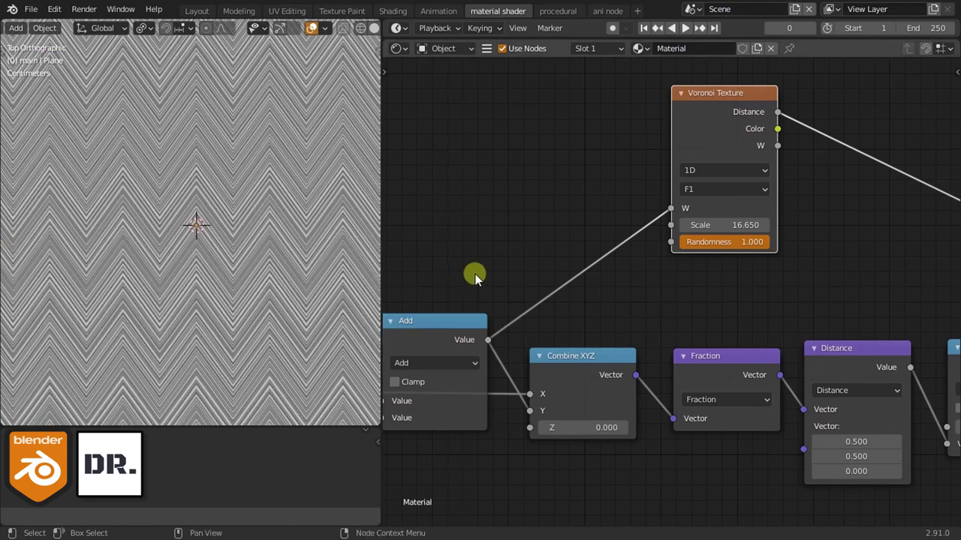
scroll(475, 273, "up", 2)
Add a Noise Texture node above the Add node, fed by the Combine XYZ vector.
key("shift+a")
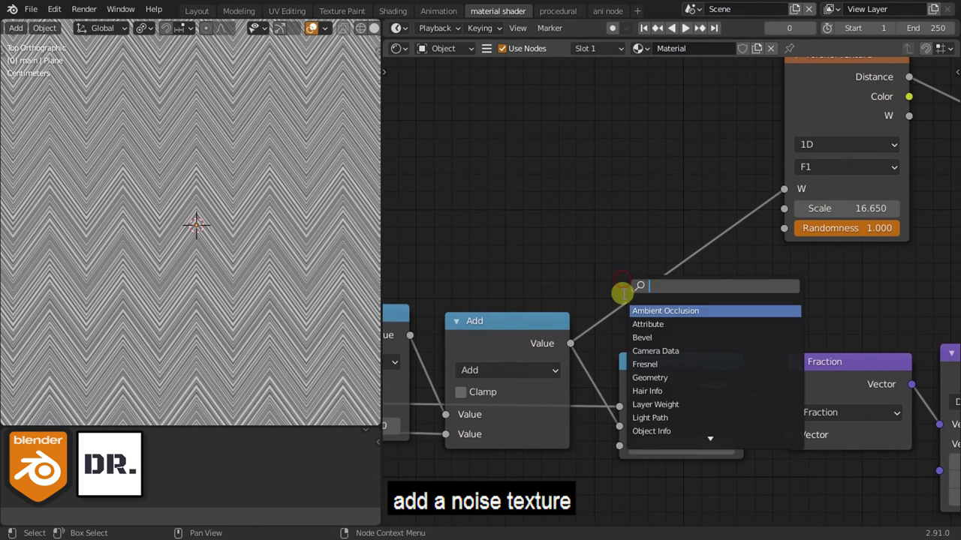
type("noi")
key("Return")
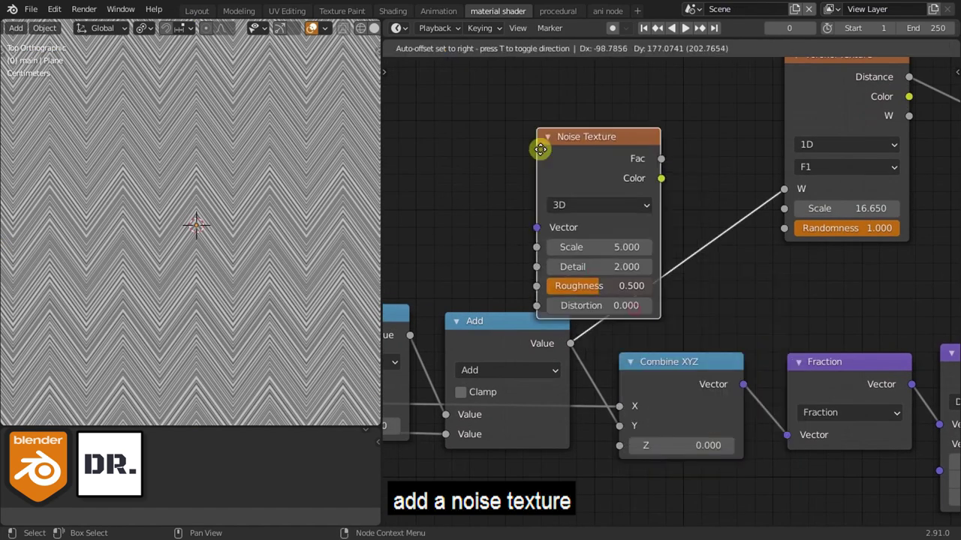
left_click(502, 88)
right_click_drag(711, 272, 500, 158, "alt")
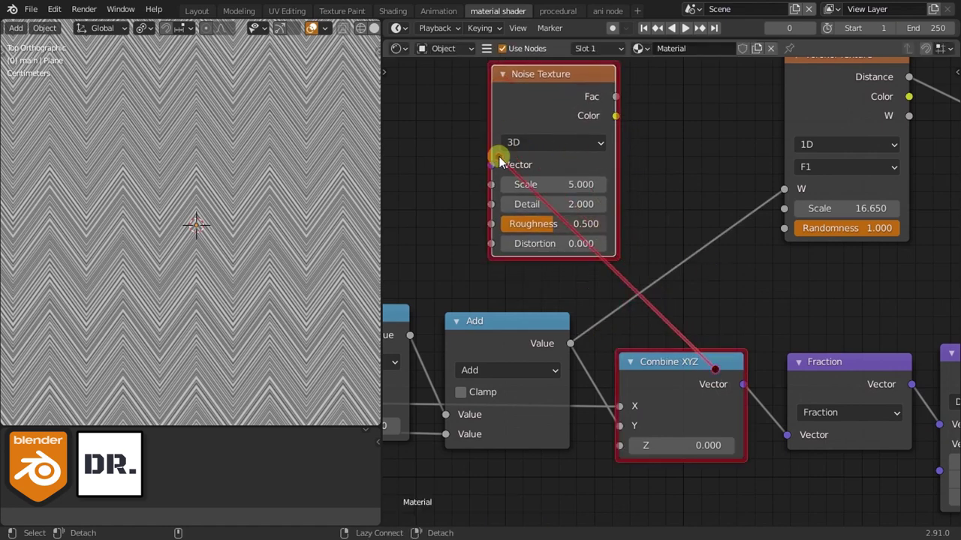
Move the Noise and Voronoi nodes together to the right to make room.
middle_click_drag(678, 150, 497, 220)
left_click_drag(458, 98, 745, 237)
mouse_move(709, 165)
left_mouse_down()
mouse_move(848, 188)
mouse_move(872, 167)
left_mouse_up()
Add a Linear Light mix node at factor 0.233, taking the Noise Color as Color1.
key("shift+a")
left_click(773, 199)
type("mix")
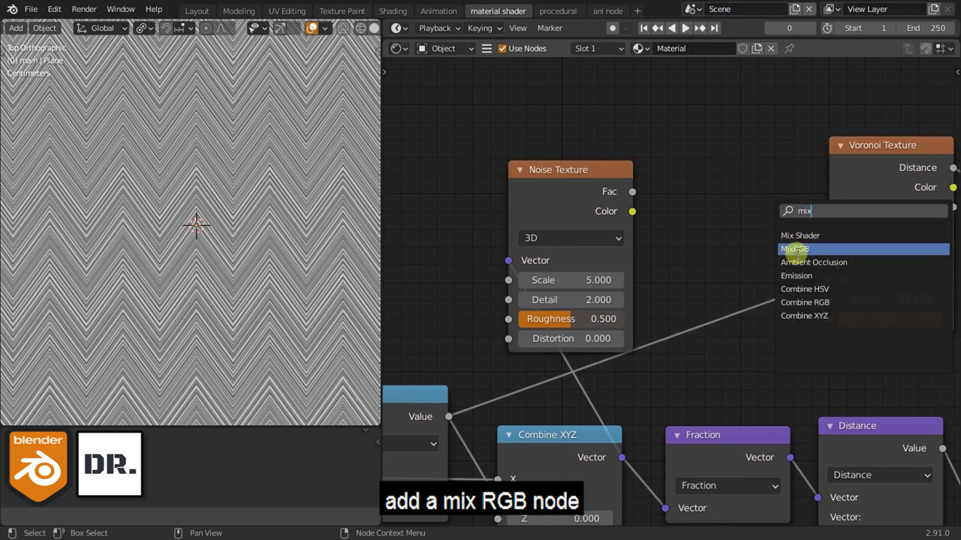
left_click(796, 248)
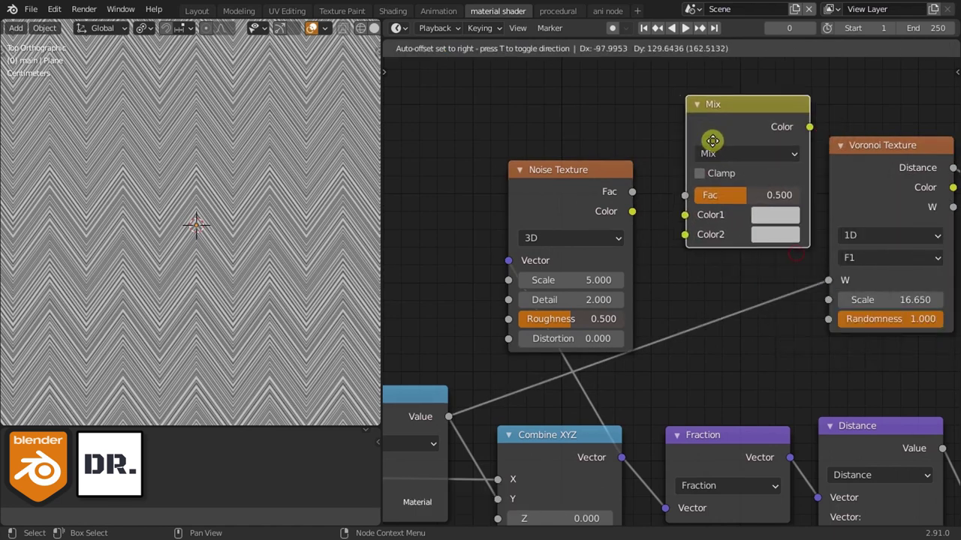
left_click(702, 136)
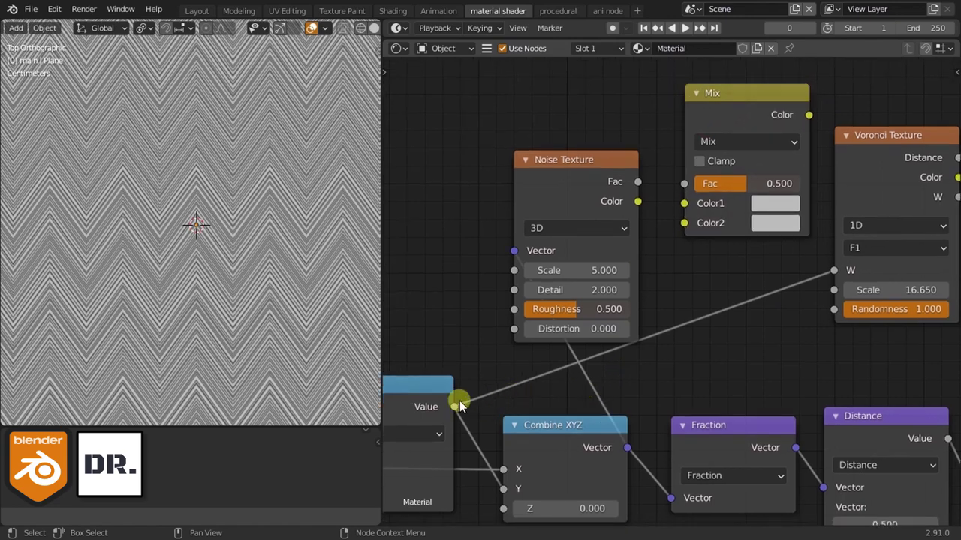
left_click_drag(682, 210, 683, 203)
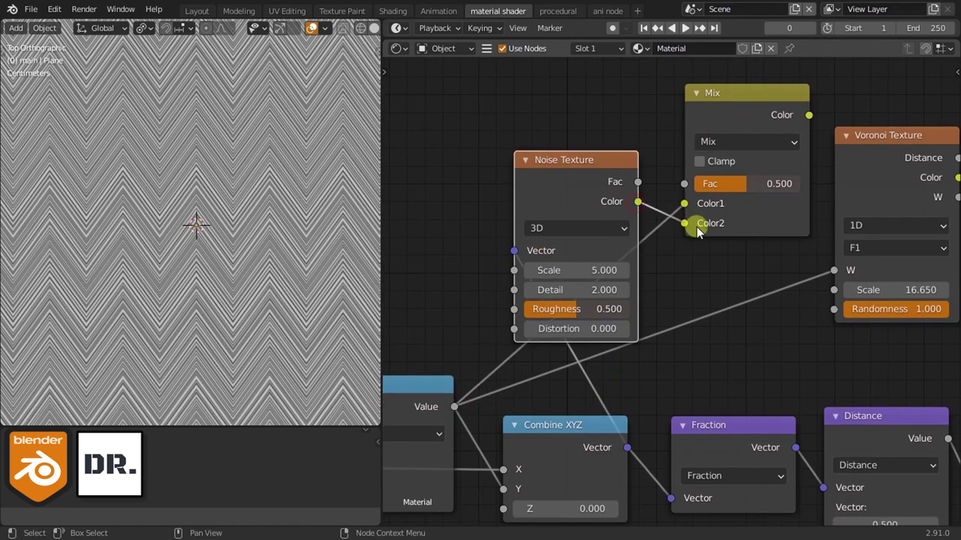
left_click_drag(737, 183, 740, 186)
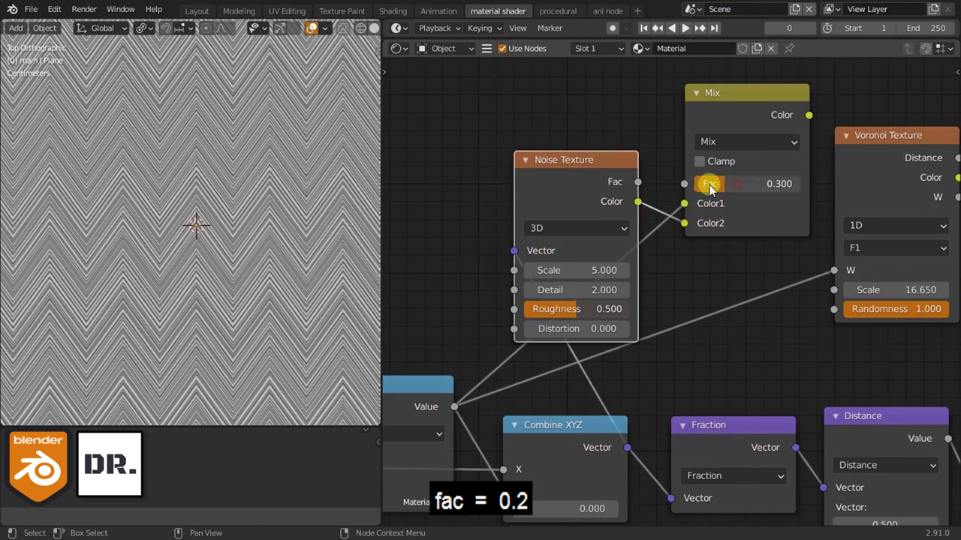
left_click(728, 141)
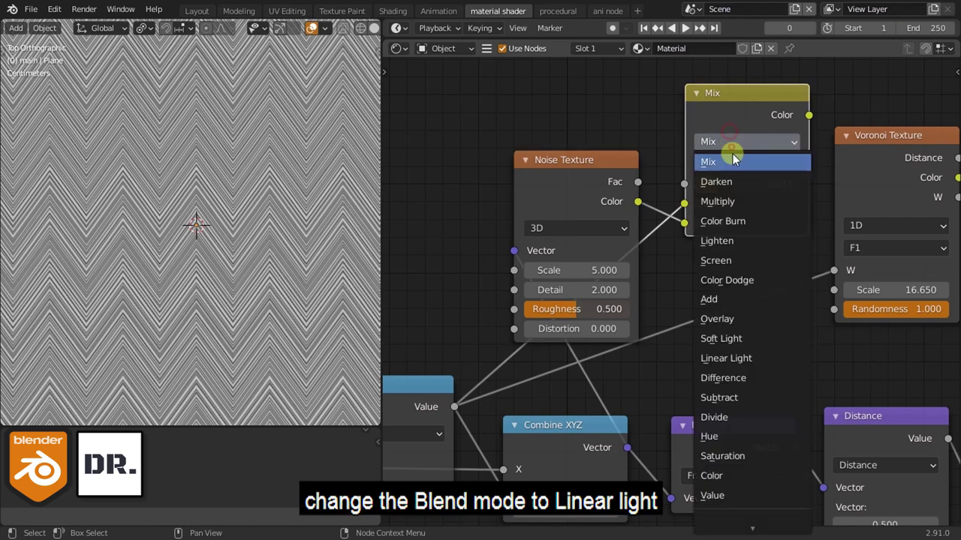
left_click(711, 359)
left_click_drag(735, 126, 714, 189)
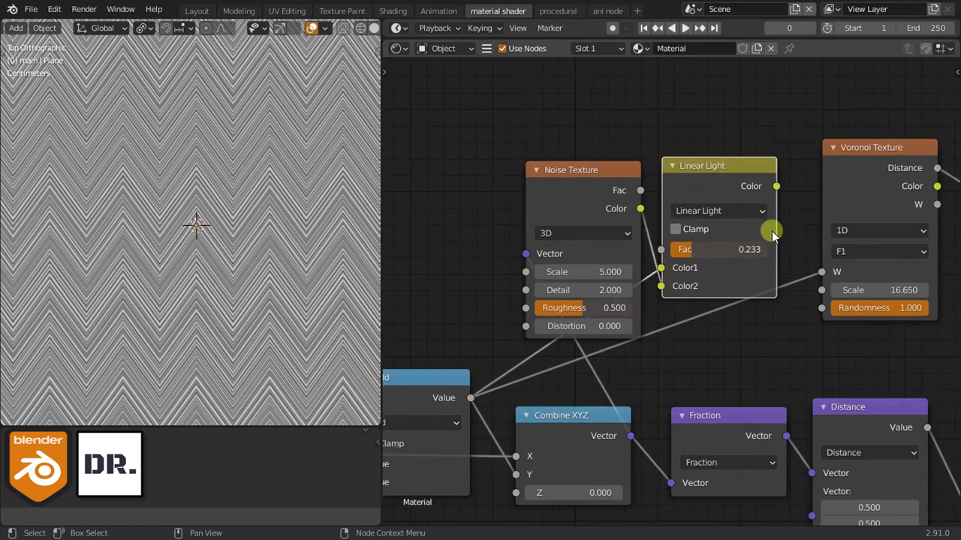
Set the Noise roughness to 0 and route the Linear Light output into Voronoi W.
scroll(773, 234, "down", 1)
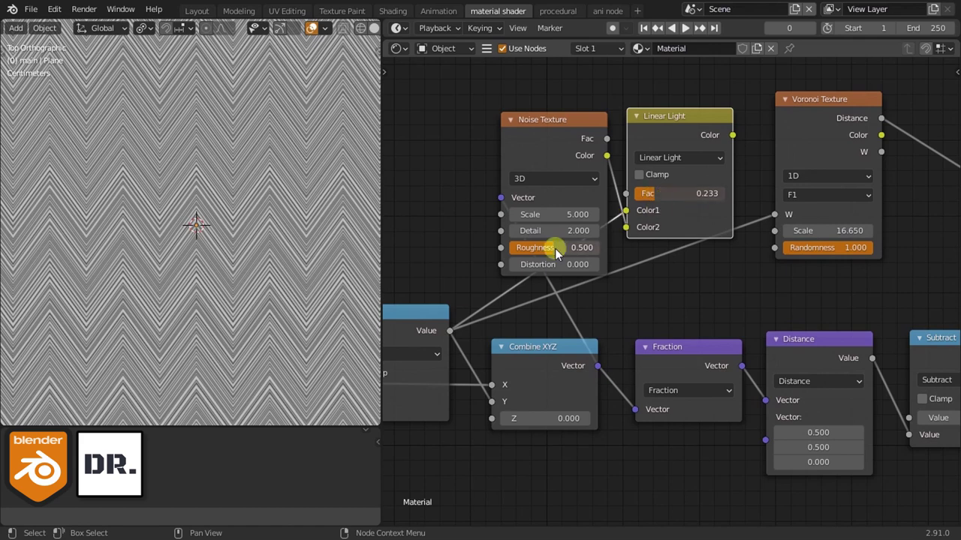
left_click_drag(555, 248, 459, 241)
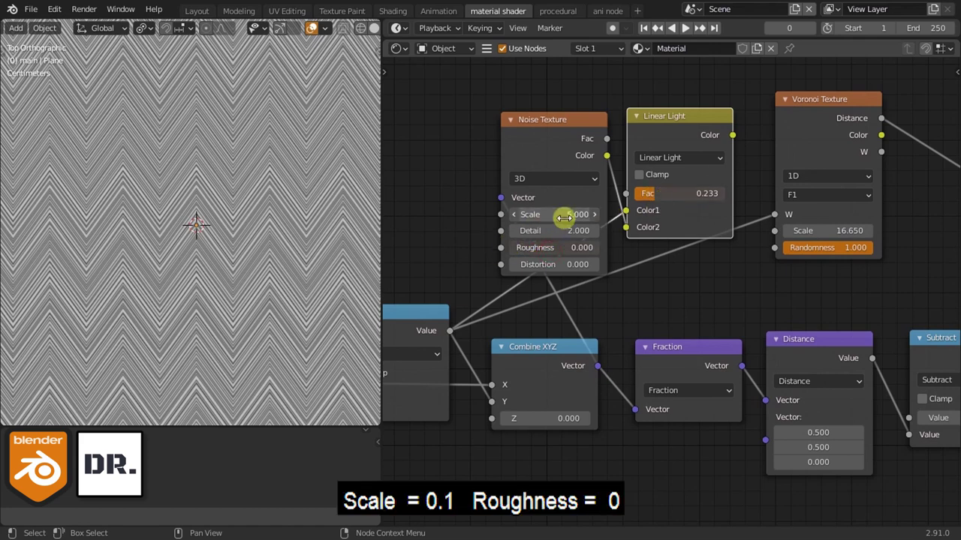
left_click(660, 192, "ctrl+shift")
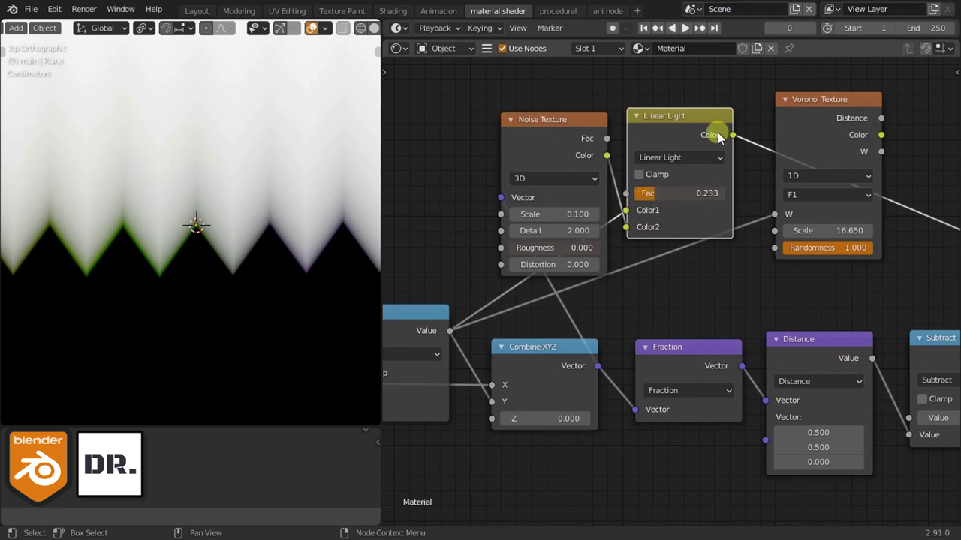
left_click_drag(766, 212, 773, 214)
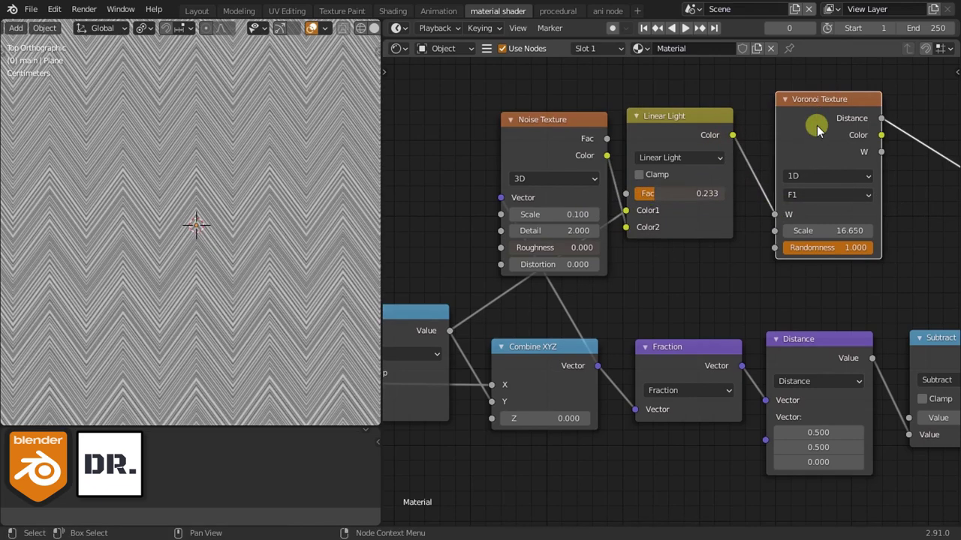
left_click_drag(812, 127, 815, 136)
Raise the Noise Texture scale to 1.700.
scroll(592, 198, "up", 1)
scroll(307, 172, "up", 1)
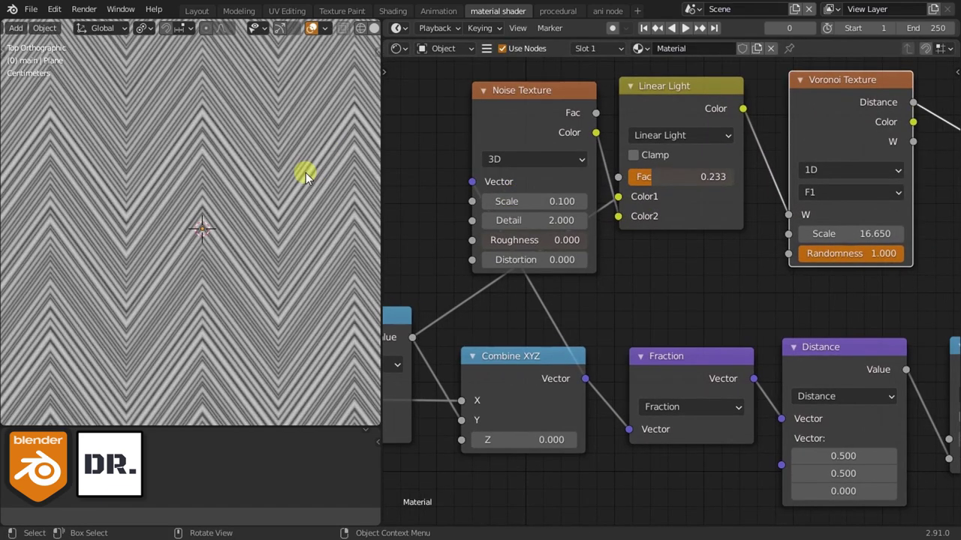
left_click_drag(501, 203, 521, 201)
scroll(146, 219, "down", 3)
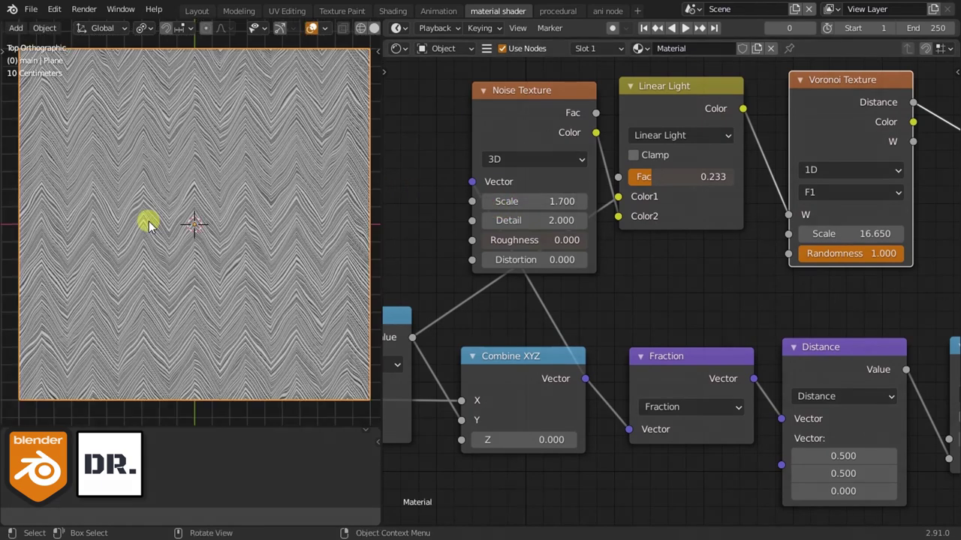
scroll(652, 285, "down", 2)
middle_click_drag(840, 289, 711, 274)
Duplicate the Subtract node and insert the copy onto the Voronoi link, fed by the first Subtract.
scroll(711, 274, "up", 2)
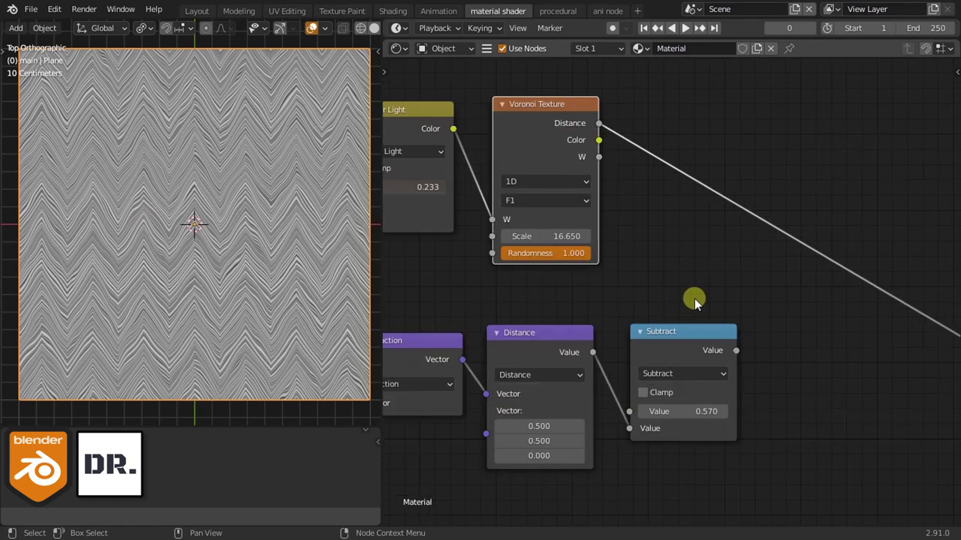
left_click(687, 339)
key("shift+d")
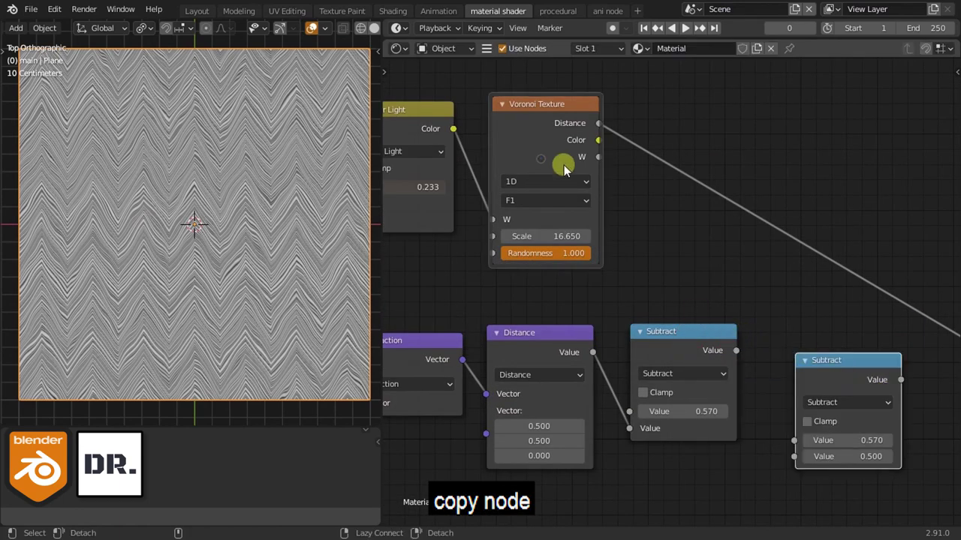
left_click_drag(736, 349, 794, 457)
mouse_move(848, 418)
left_mouse_down()
mouse_move(816, 140)
mouse_move(825, 180)
left_mouse_up()
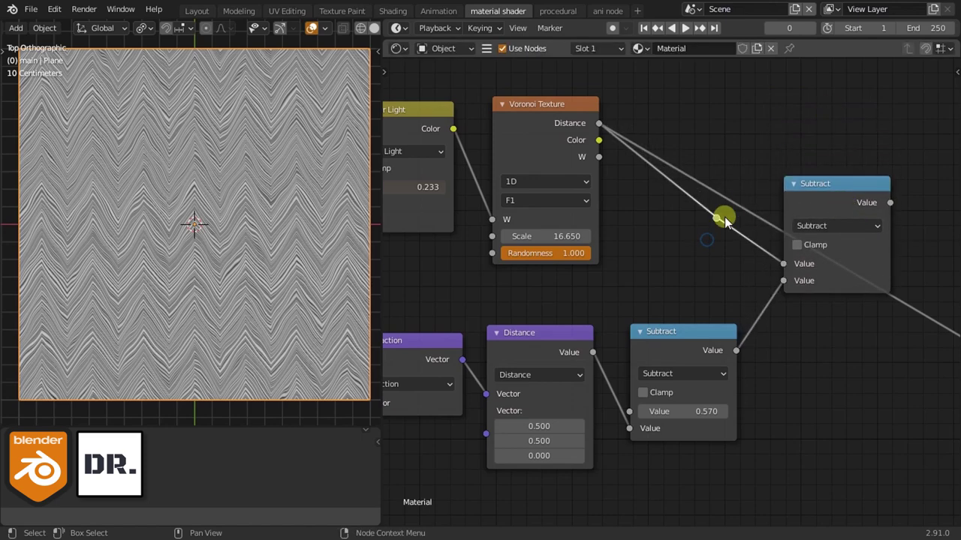
left_click_drag(725, 217, 721, 148)
left_click_drag(724, 137, 719, 125)
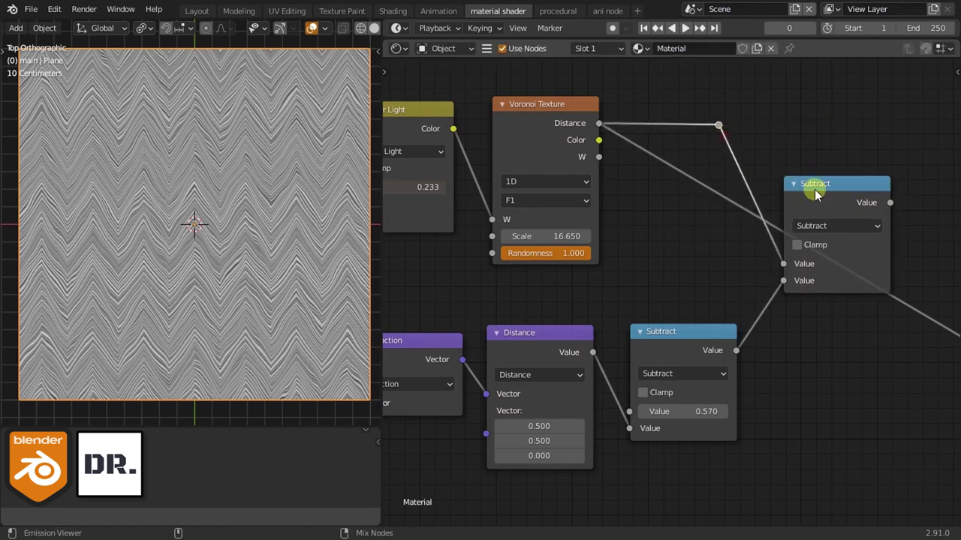
Switch the inserted math node's operation to Multiply.
left_click(832, 225)
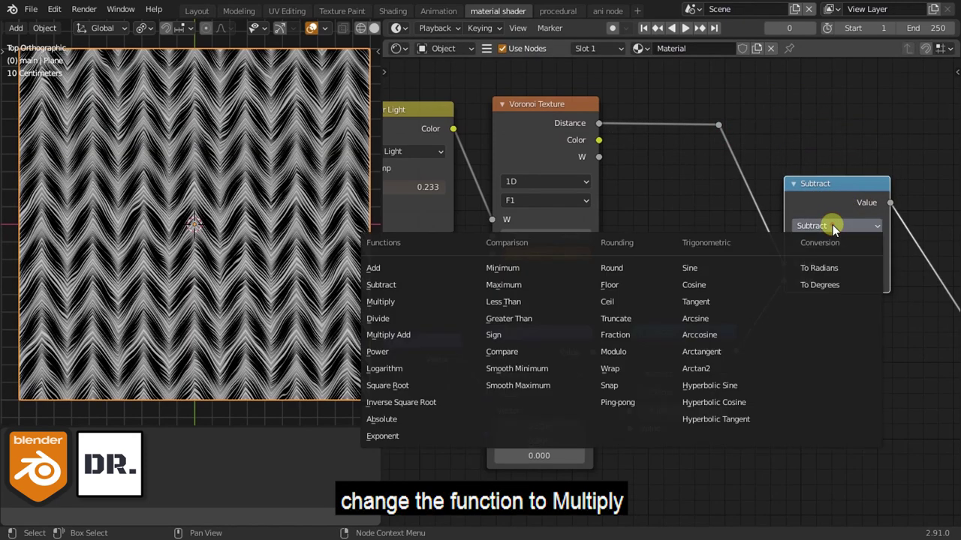
left_click(405, 301)
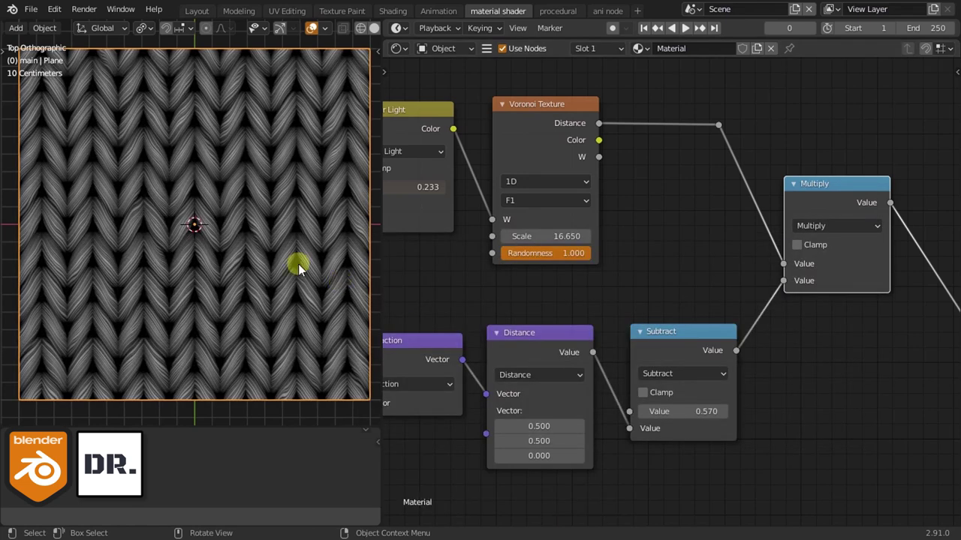
scroll(297, 267, "up", 5)
scroll(295, 255, "down", 4)
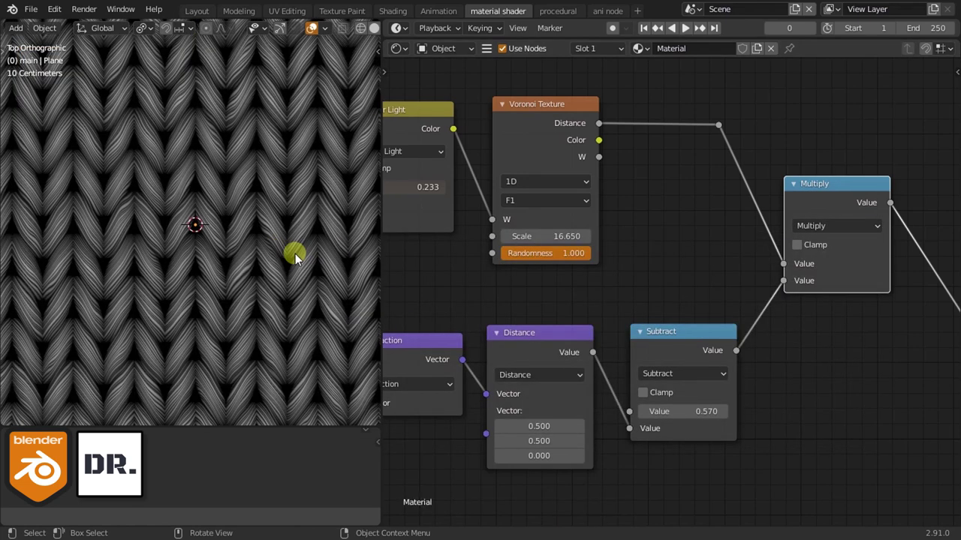
scroll(295, 255, "down", 3)
scroll(295, 255, "up", 5)
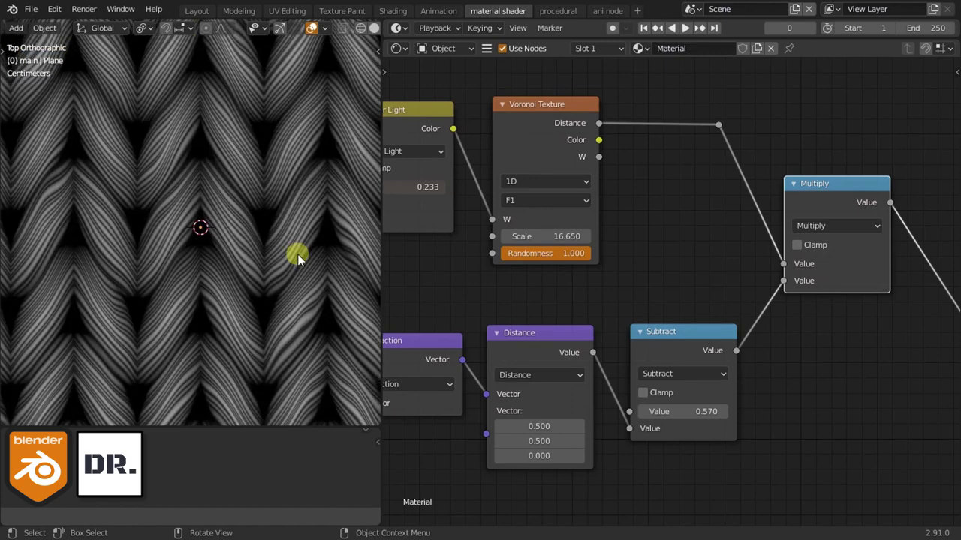
scroll(303, 255, "down", 2)
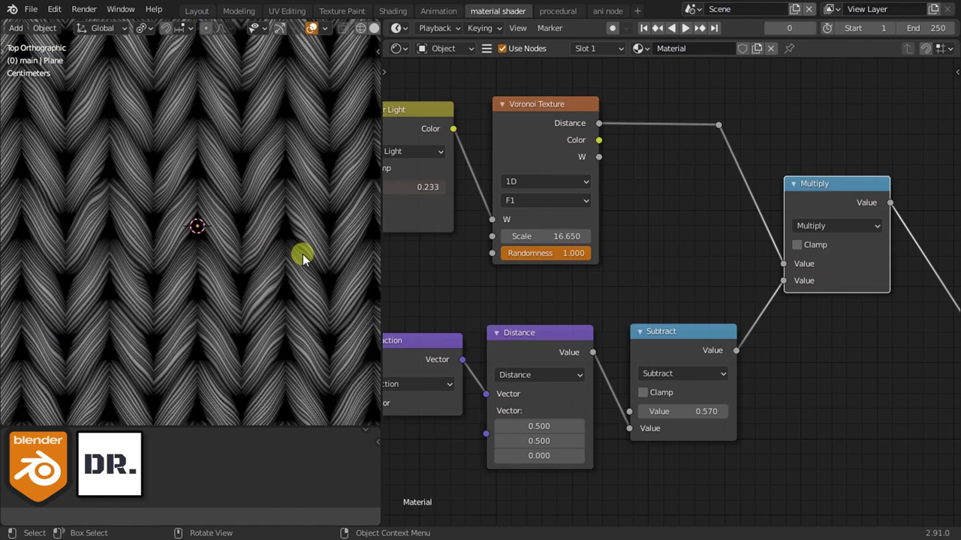
scroll(303, 255, "down", 2)
scroll(302, 254, "down", 1)
scroll(484, 300, "down", 3)
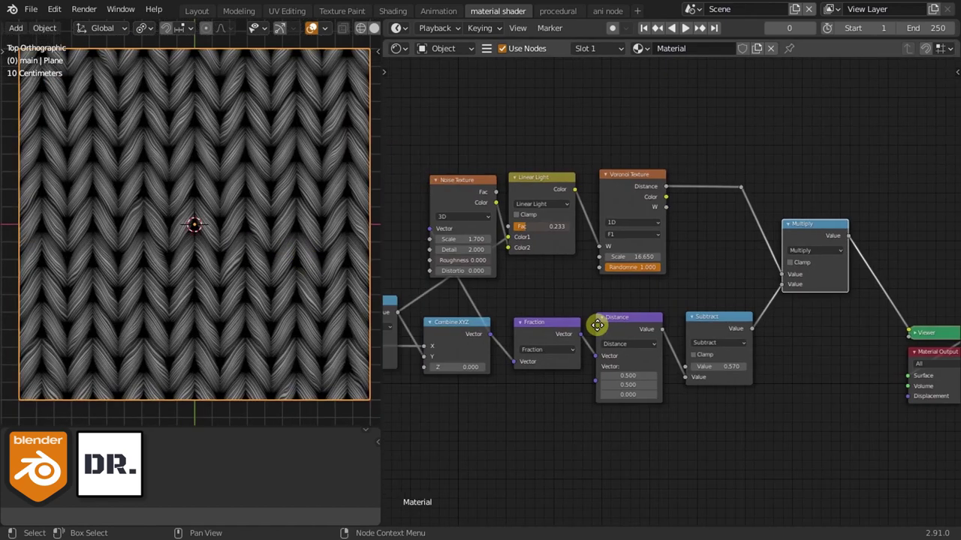
Shift the Noise, Linear Light and Voronoi nodes right and reposition the Add-link reroute point.
middle_click_drag(596, 326, 482, 332)
scroll(771, 319, "up", 3)
scroll(851, 268, "down", 2)
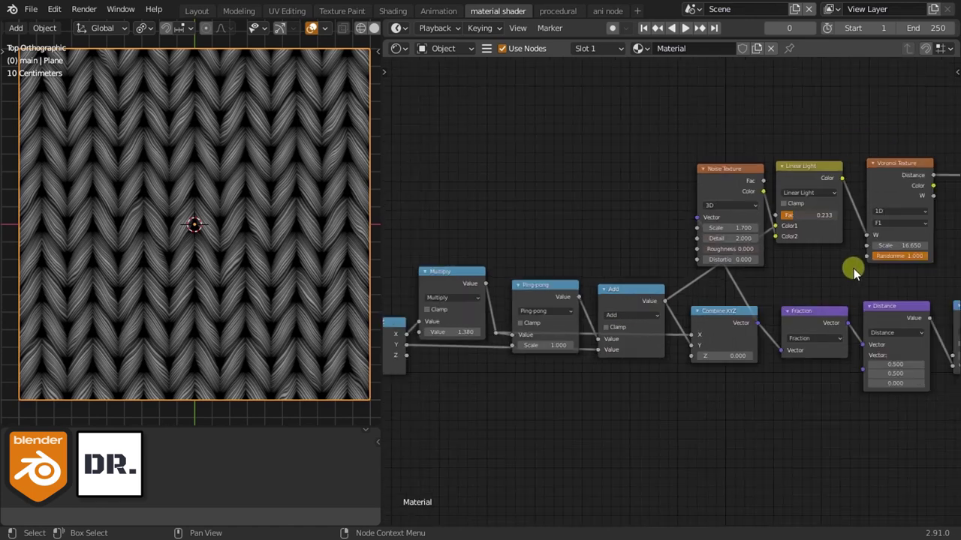
middle_click_drag(851, 268, 595, 288)
left_click_drag(679, 186, 754, 199)
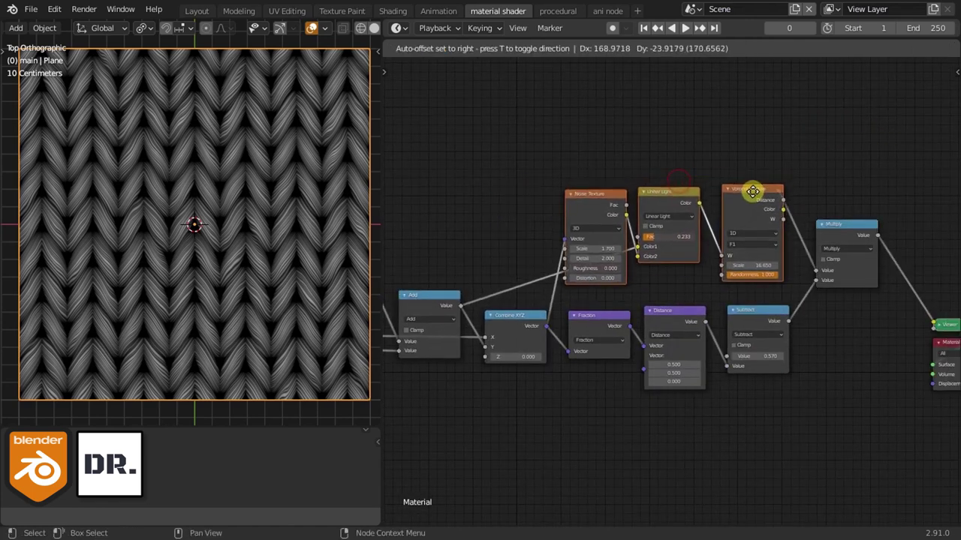
key("g")
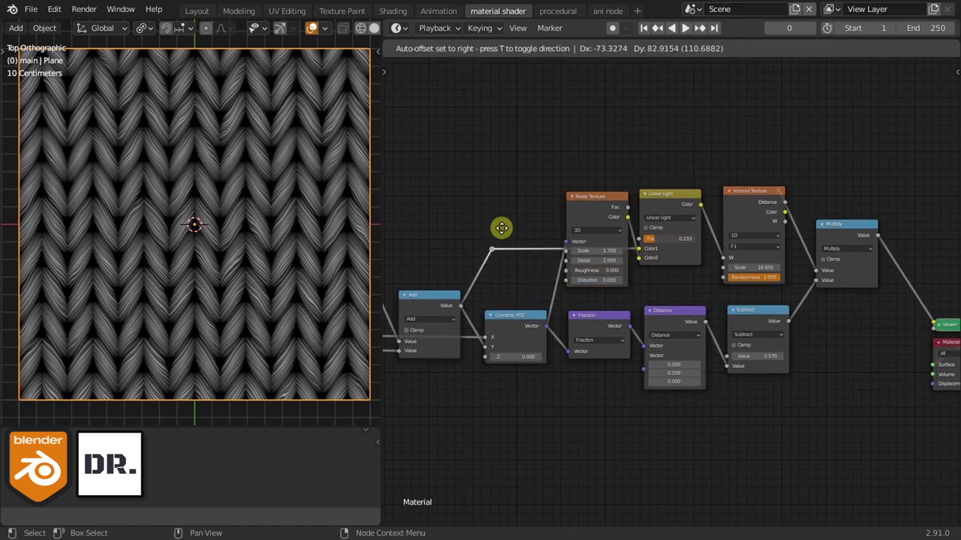
left_click(501, 228)
scroll(555, 285, "down", 2)
scroll(577, 294, "down", 1)
Pack the selected stitch-building nodes into a node group.
scroll(551, 293, "down", 1)
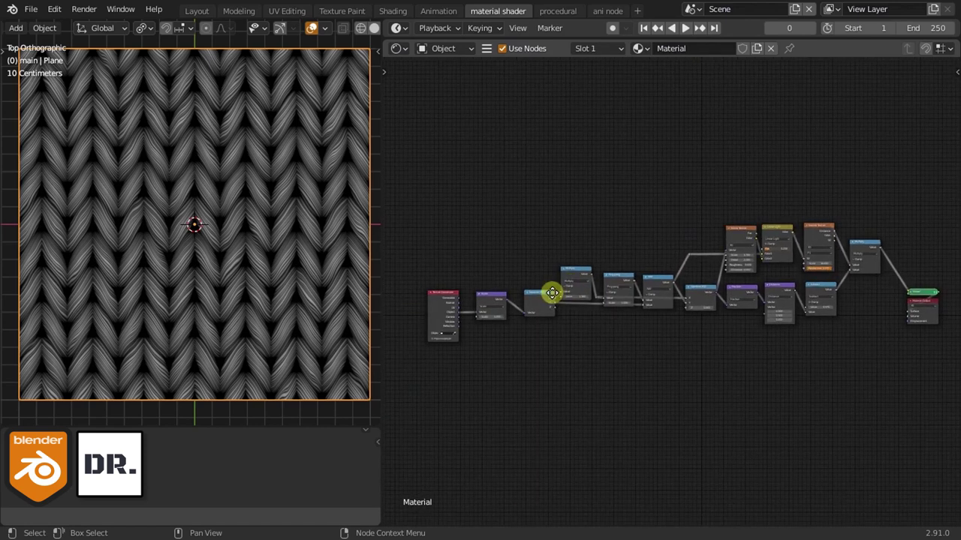
left_click_drag(494, 300, 504, 299)
mouse_move(495, 367)
left_mouse_down()
mouse_move(853, 272)
mouse_move(881, 193)
left_mouse_up()
key("ctrl+g")
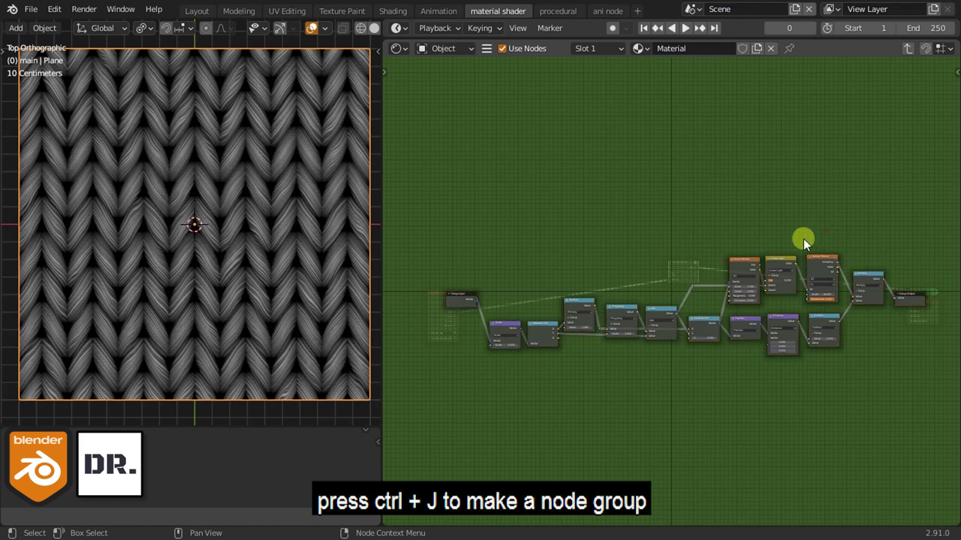
scroll(803, 239, "up", 4)
middle_click_drag(674, 326, 570, 324)
scroll(452, 192, "up", 1)
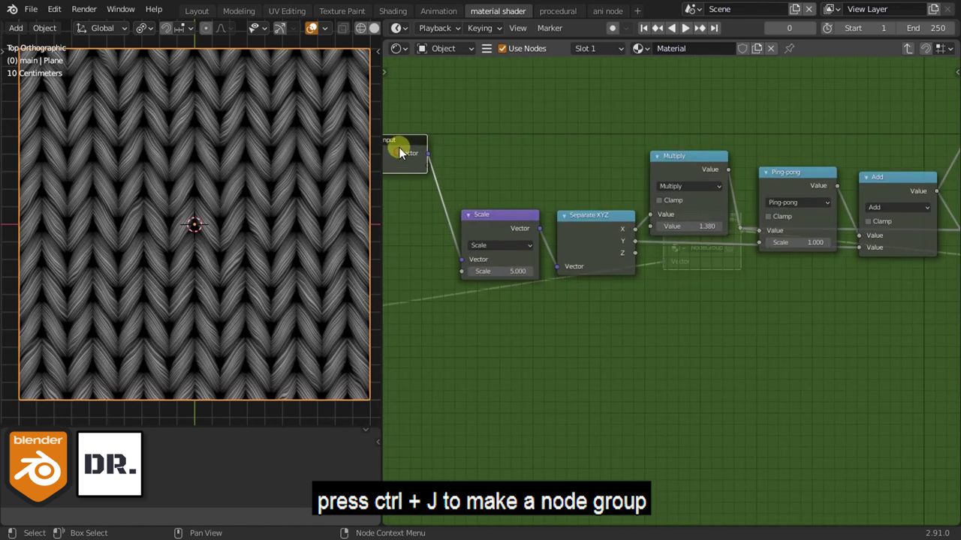
Inside the group, set Multiply to 1.550 and expose Scale and the Multiply value as group inputs.
left_click_drag(399, 152, 399, 218)
mouse_move(675, 227)
left_mouse_down()
mouse_move(697, 229)
mouse_move(678, 229)
left_mouse_up()
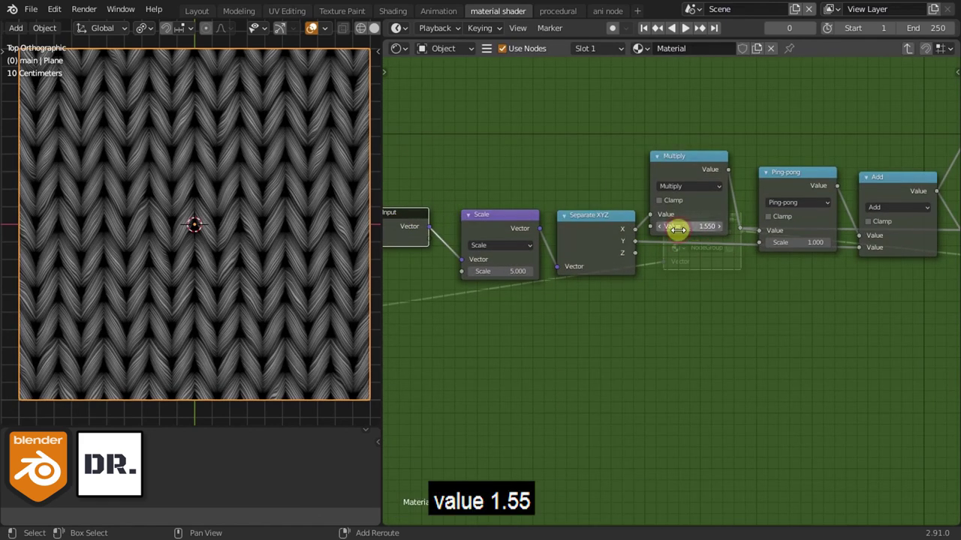
middle_click_drag(511, 328, 650, 323)
scroll(650, 323, "up", 2)
left_click_drag(554, 231, 572, 249)
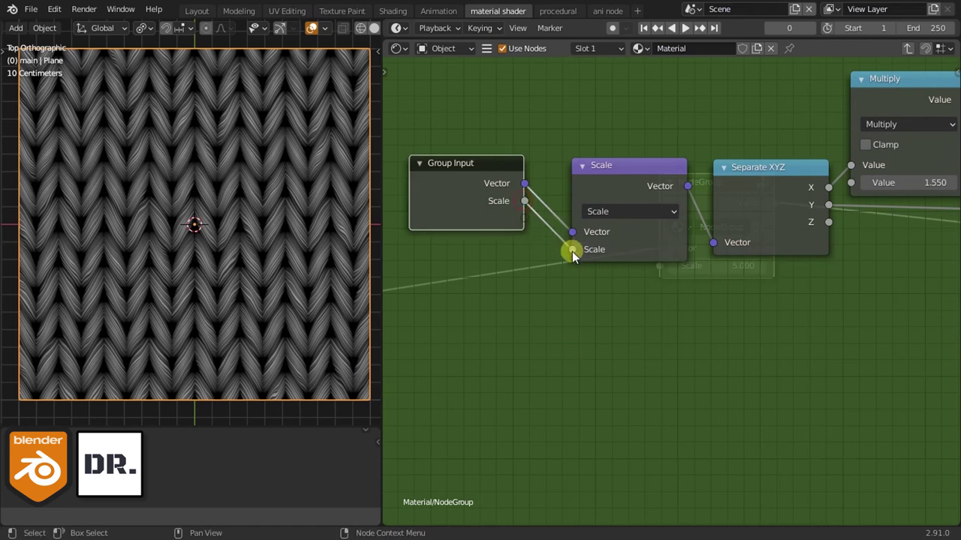
scroll(525, 219, "down", 1)
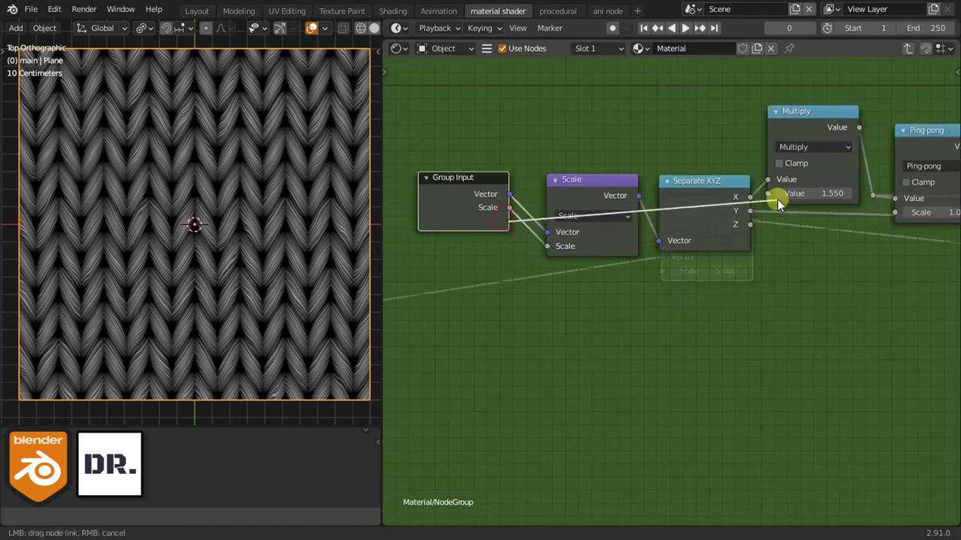
left_click_drag(776, 199, 775, 196)
left_click_drag(480, 208, 481, 180)
Return to the material and rename the node group to 'mai9'.
key("Tab")
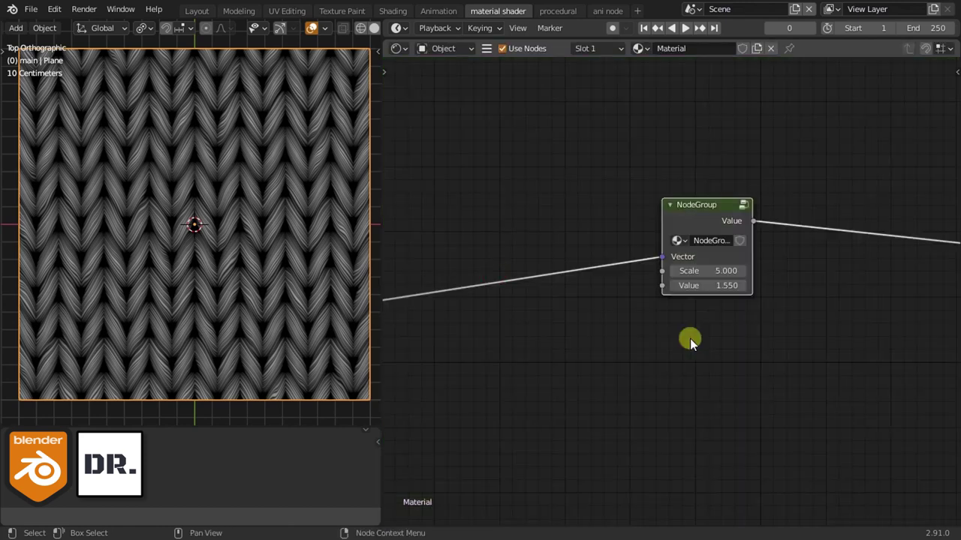
type("mai9n")
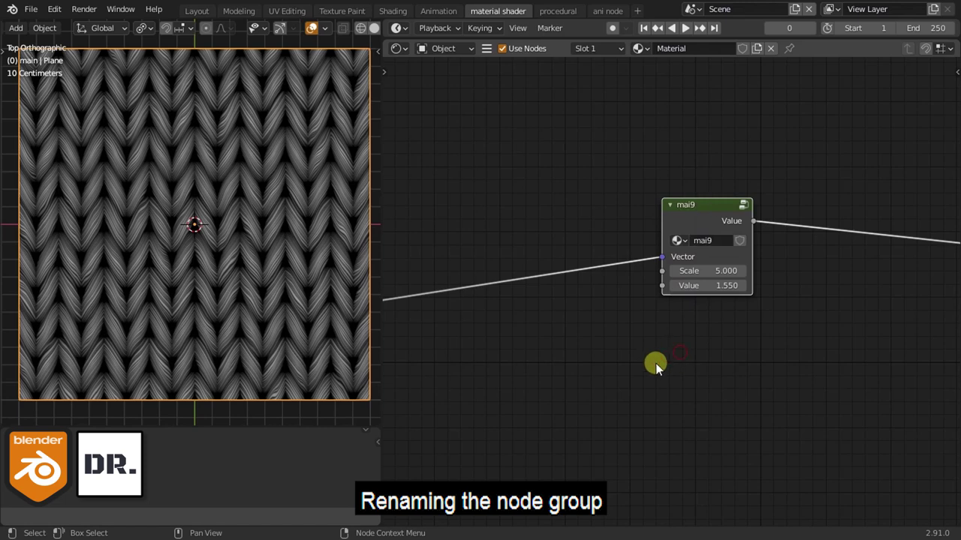
scroll(655, 367, "down", 3)
scroll(776, 283, "down", 2)
left_click_drag(627, 231, 616, 263)
Add a reroute point on the Texture Coordinate link and move the mai9 node to the top.
scroll(578, 358, "up", 1)
scroll(623, 368, "up", 2)
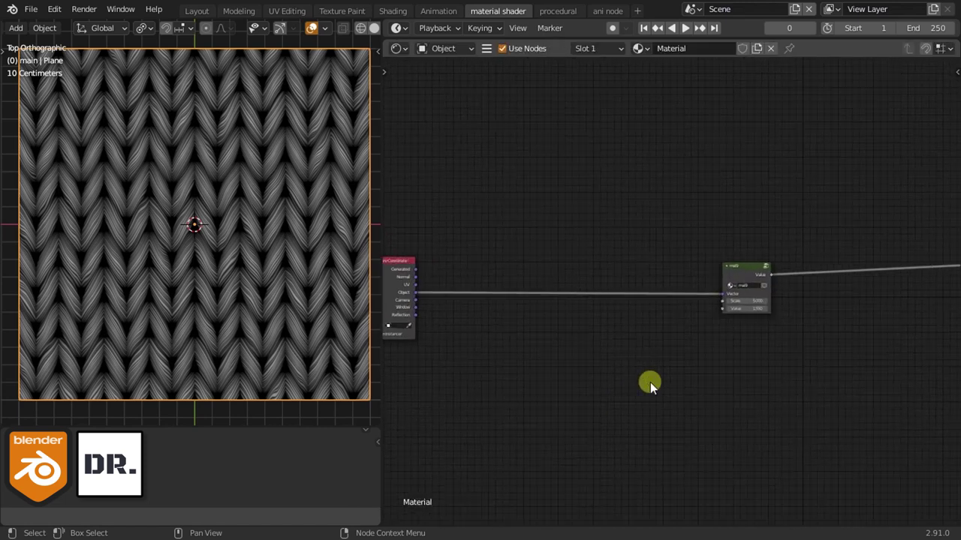
scroll(668, 317, "up", 1)
right_click_drag(638, 273, 606, 324, "shift")
key("g")
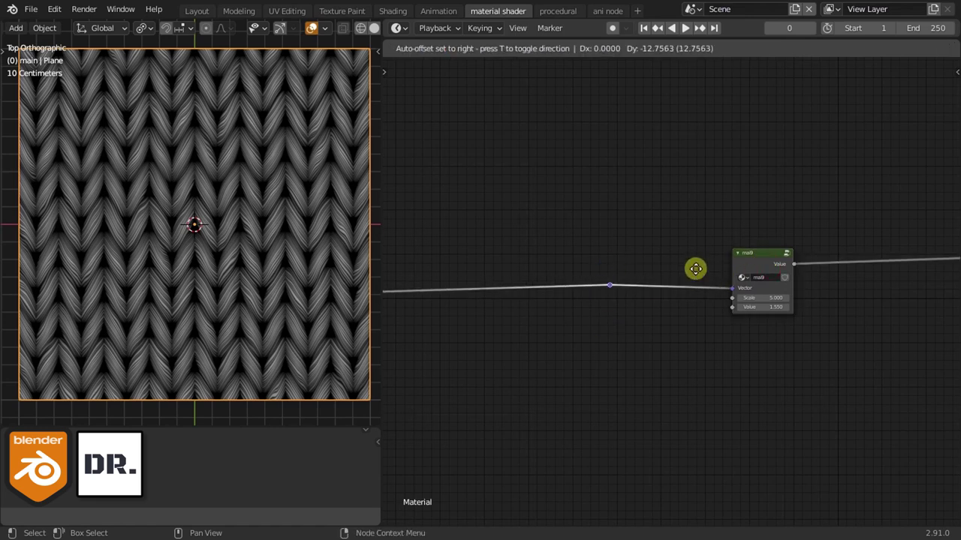
left_click(693, 279)
left_click_drag(740, 268, 772, 79)
scroll(641, 308, "down", 2)
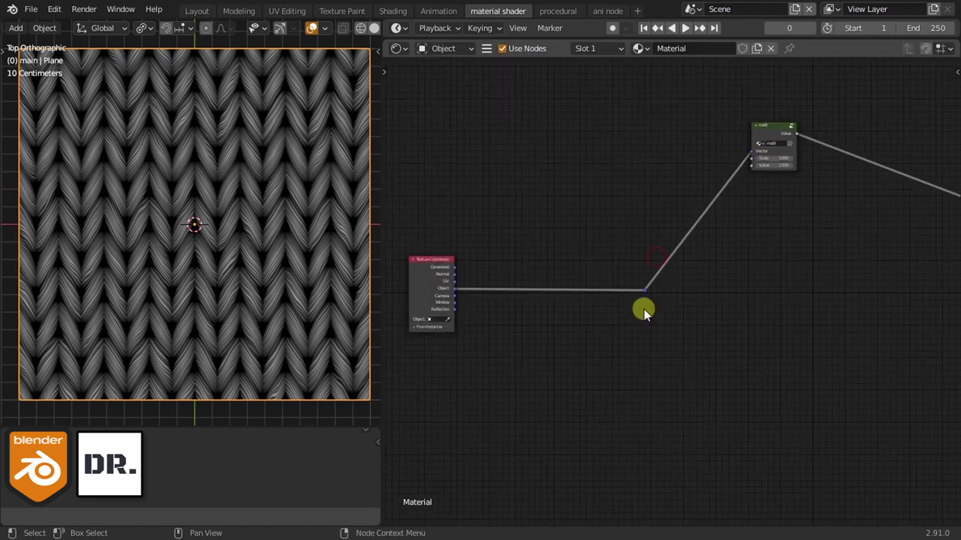
scroll(660, 338, "up", 1)
Add a Separate XYZ node fed by the coordinate reroute.
key("F3")
type("se")
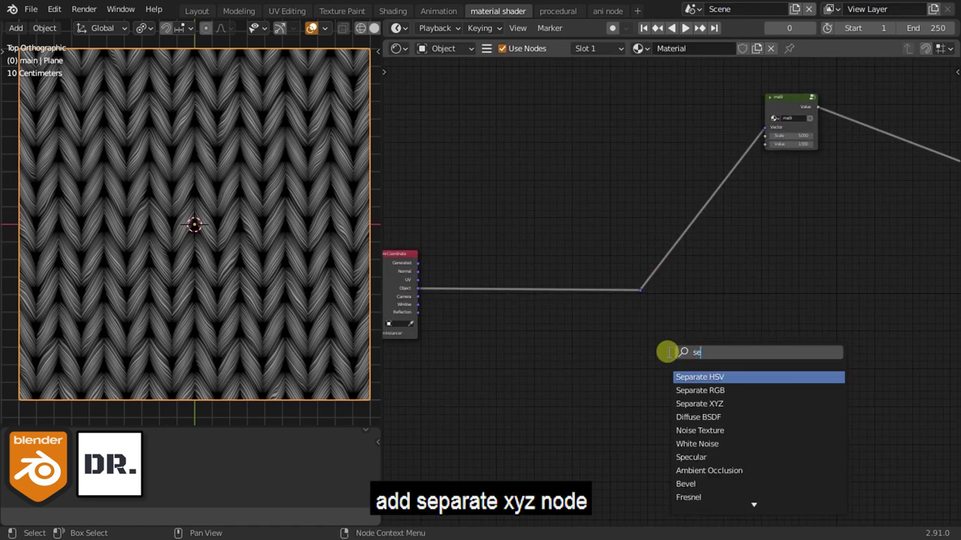
left_click(695, 403)
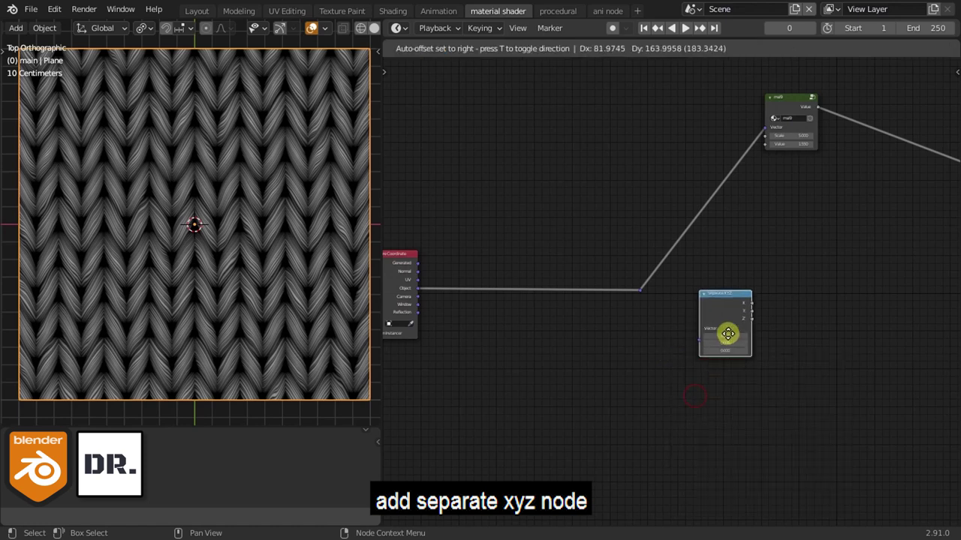
left_click(725, 337)
scroll(697, 322, "up", 2)
left_click_drag(627, 289, 712, 324)
left_click_drag(775, 296, 766, 281)
scroll(789, 281, "down", 2)
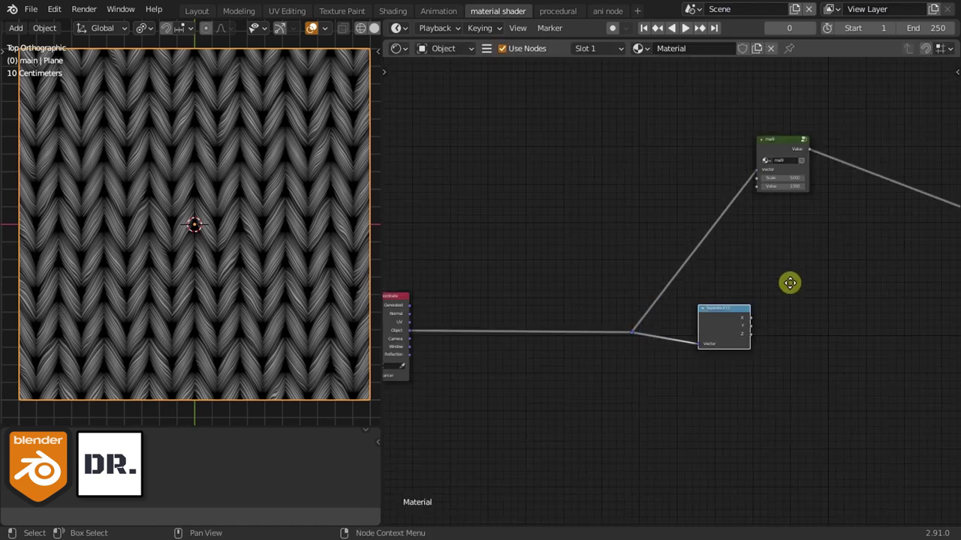
left_click_drag(772, 156, 721, 78)
scroll(743, 285, "up", 2)
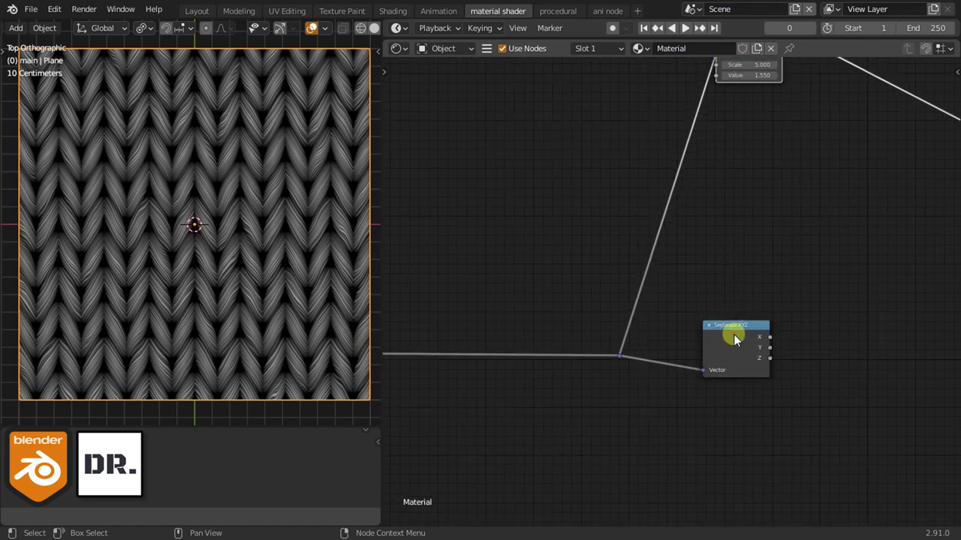
left_click_drag(733, 334, 733, 252)
Duplicate the Separate XYZ below, also fed from the reroute, and move both right.
key("shift+d")
left_click(740, 416)
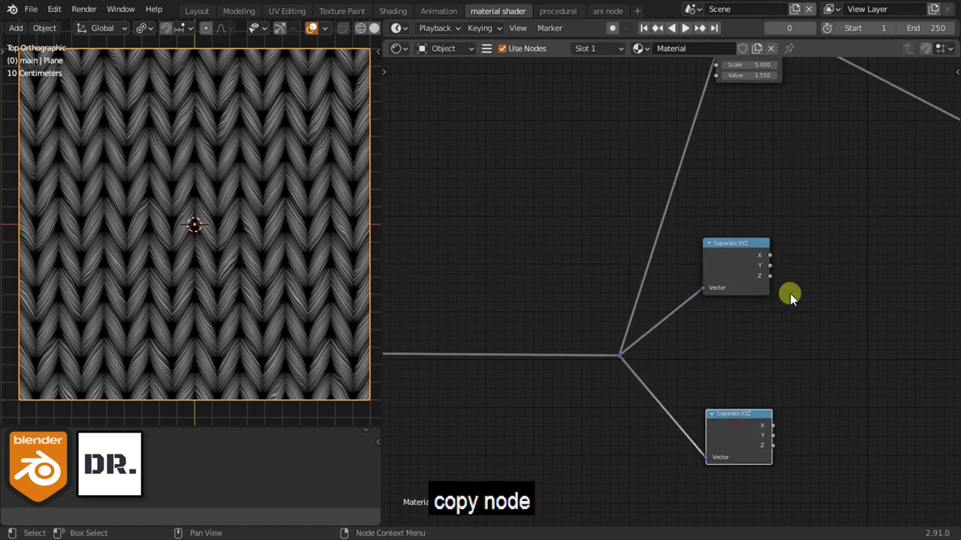
mouse_move(812, 233)
left_mouse_down()
mouse_move(743, 439)
mouse_move(829, 455)
left_mouse_up()
left_click(833, 455)
Insert a Vector Rotate node onto the upper Separate XYZ link.
key("shift+a")
type("vec")
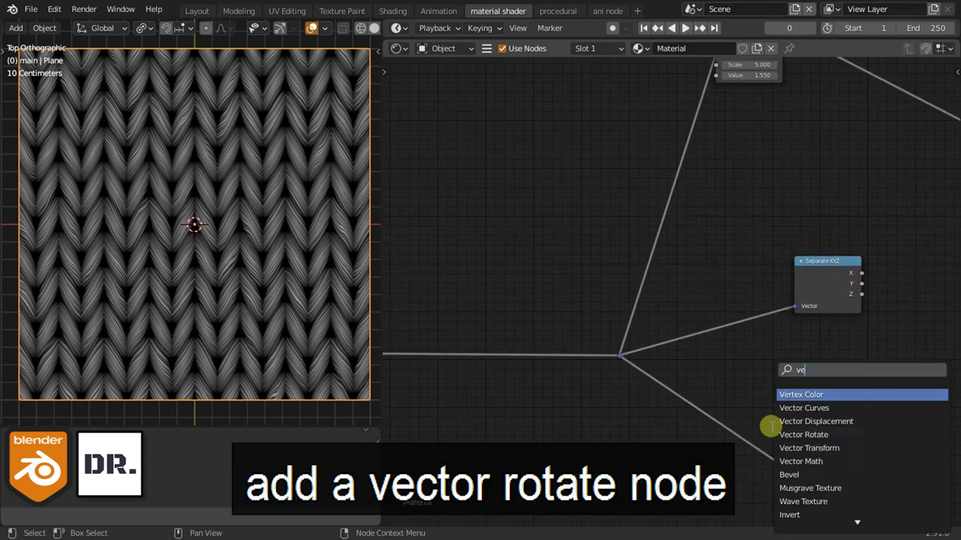
left_click(803, 421)
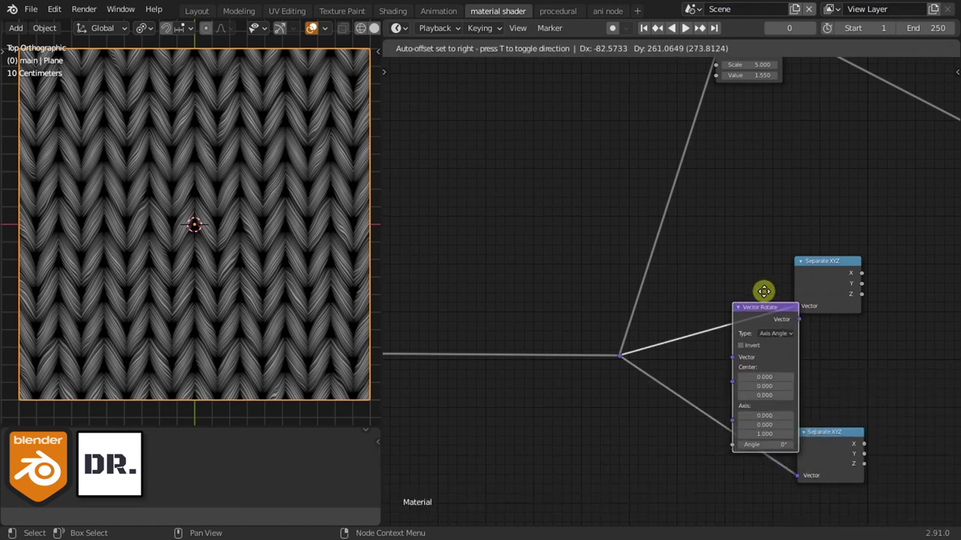
left_click(753, 270)
middle_click_drag(830, 307, 816, 281)
mouse_move(825, 311)
left_mouse_down()
mouse_move(725, 251)
mouse_move(732, 197)
left_mouse_up()
Place a copy of the Vector Rotate node onto the lower Separate XYZ link.
key("shift+d")
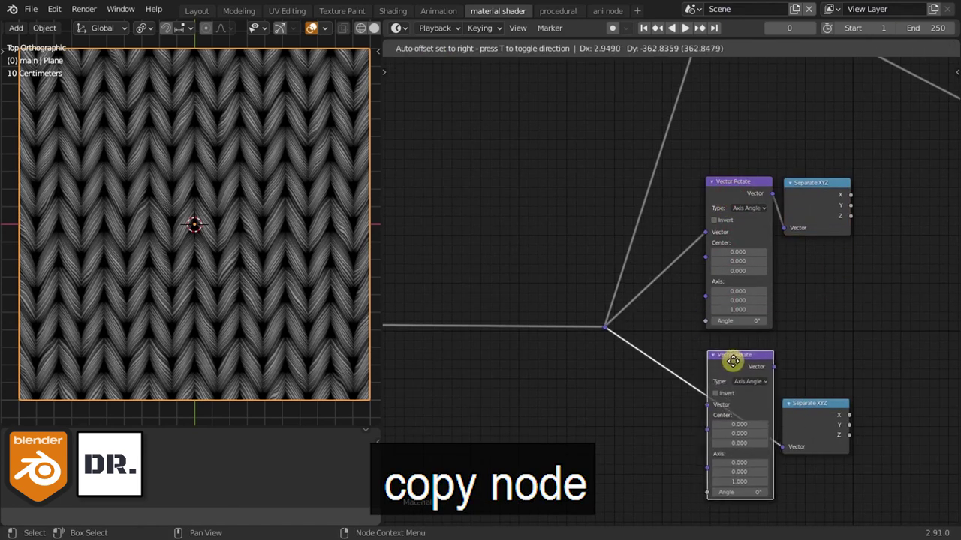
left_click(734, 351)
left_click_drag(730, 353, 752, 350)
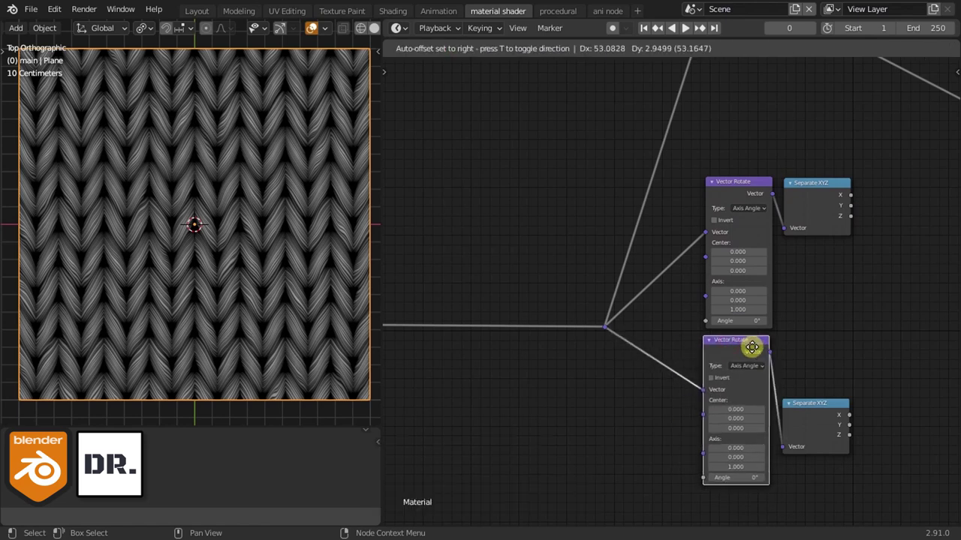
left_click_drag(800, 407, 806, 349)
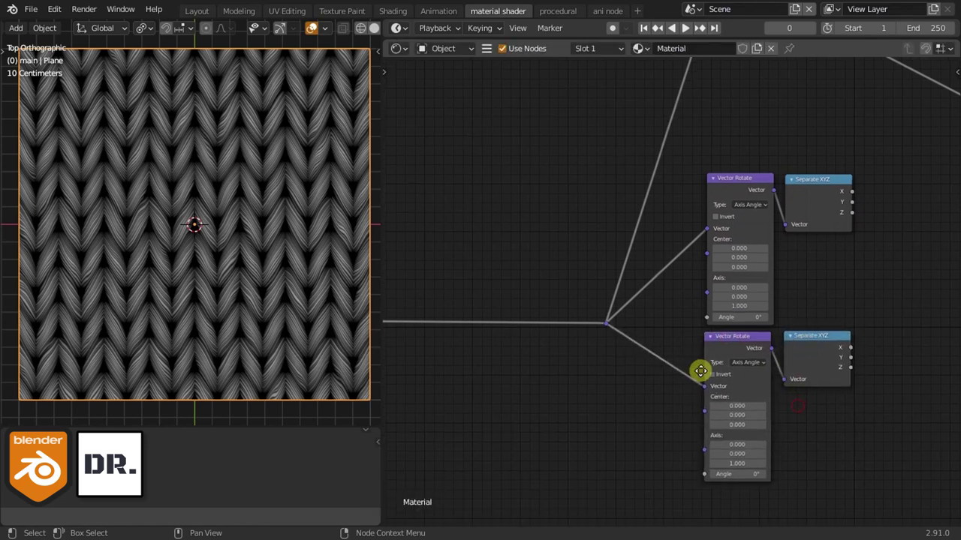
scroll(698, 368, "up", 2)
scroll(668, 319, "right", 5)
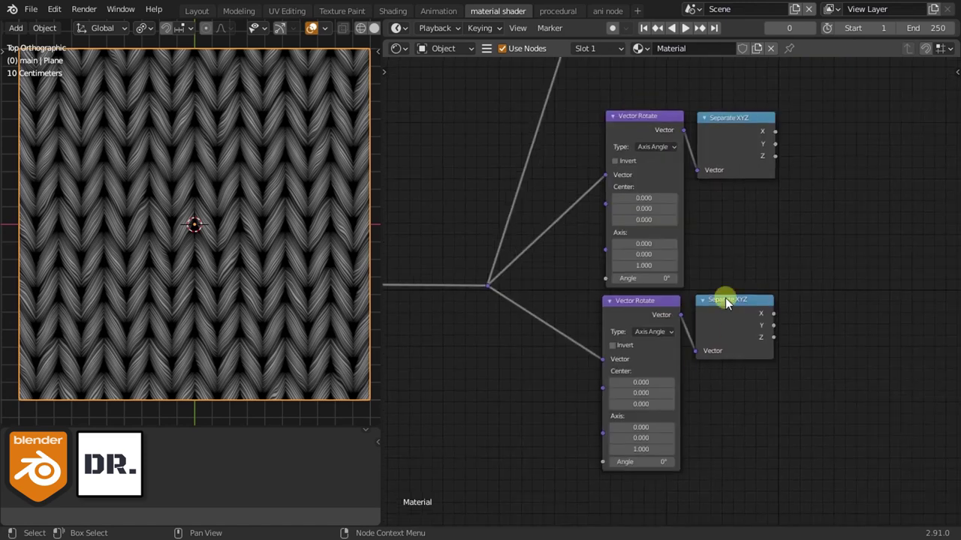
Feed upper Separate X and lower Separate Y into a new Combine XYZ and preview its quadrants.
key("shift+a")
type("com")
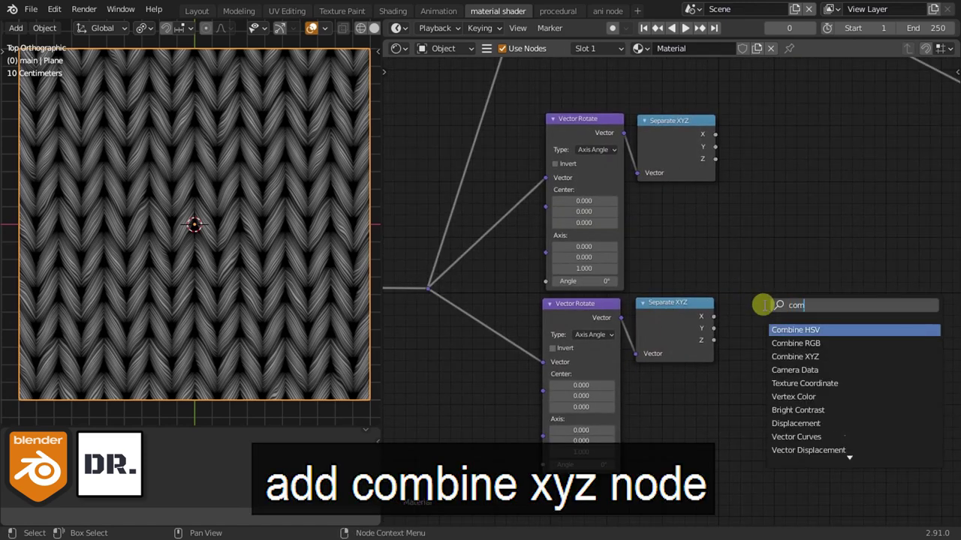
left_click(795, 356)
left_click(801, 192)
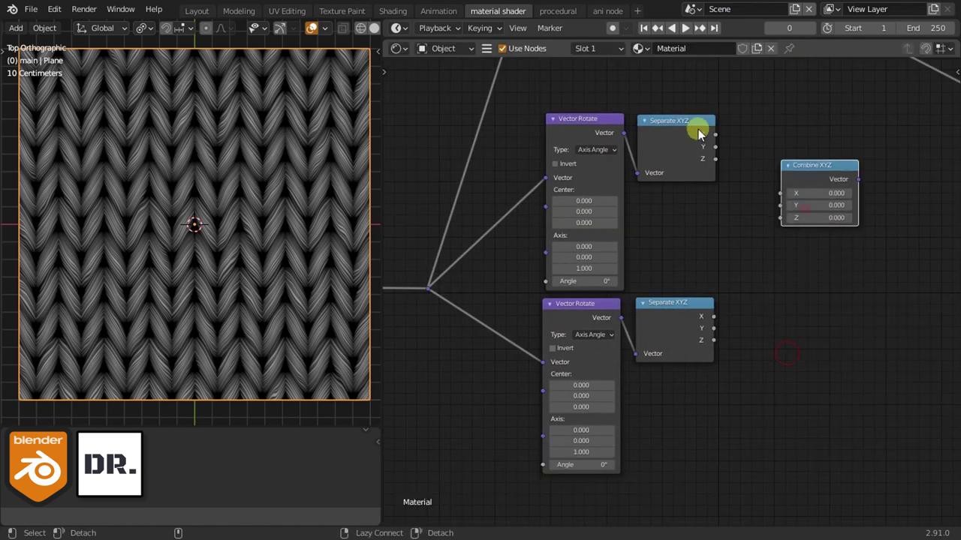
left_click_drag(715, 134, 781, 193)
mouse_move(713, 328)
left_mouse_down()
mouse_move(781, 204)
mouse_move(829, 226)
left_mouse_up()
left_click(804, 221, "ctrl+shift")
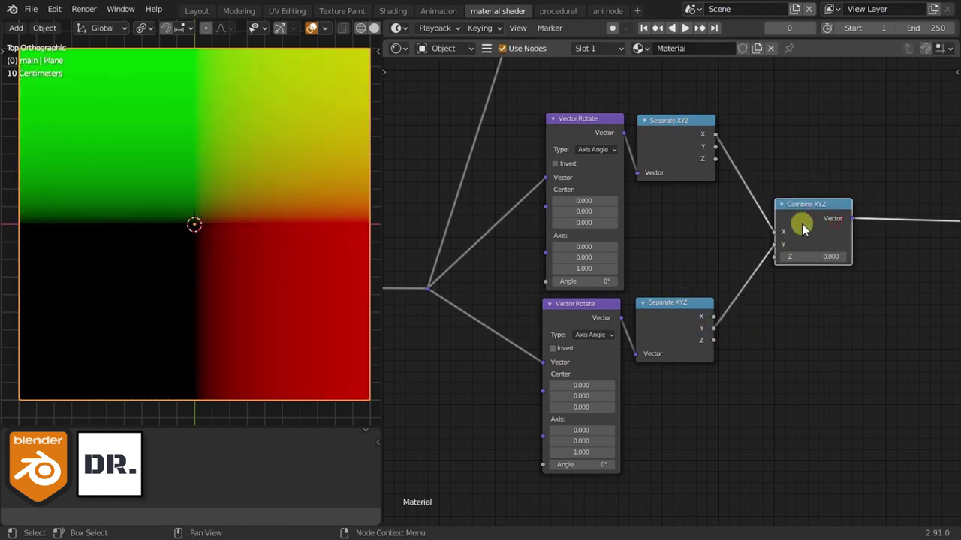
middle_click_drag(602, 297, 646, 293)
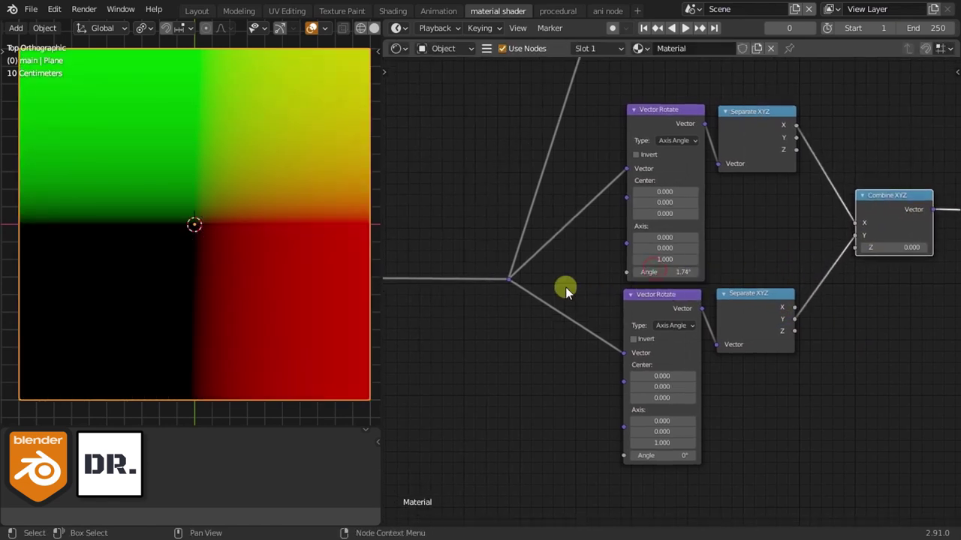
Add a Value node and a Math node set to To Radians.
key("shift+a")
type("val")
key("Return")
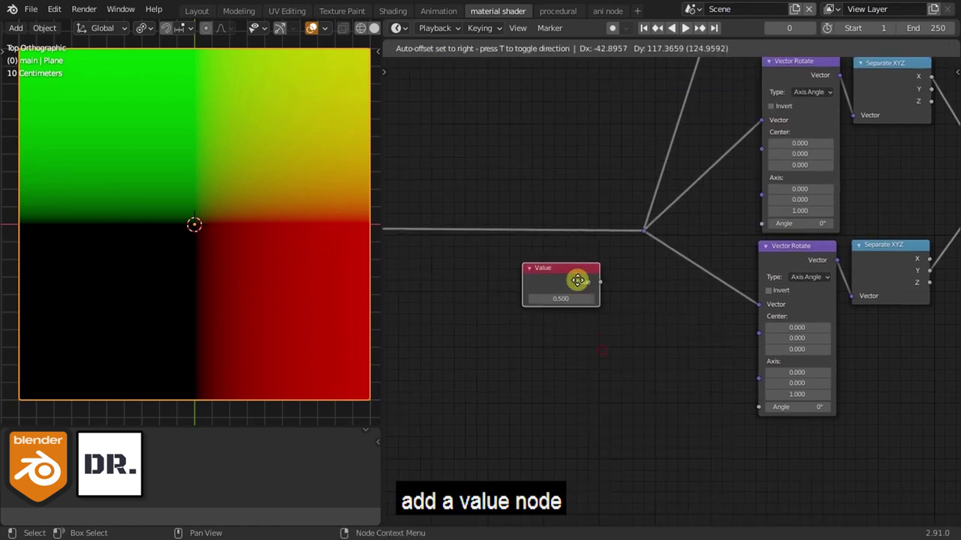
left_click(577, 281)
key("shift+a")
type("ma")
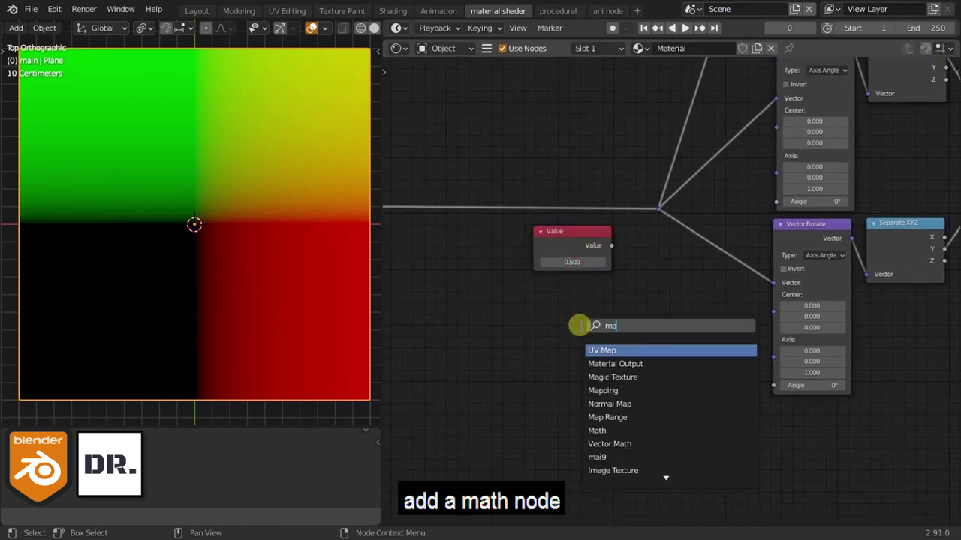
type("th")
key("Return")
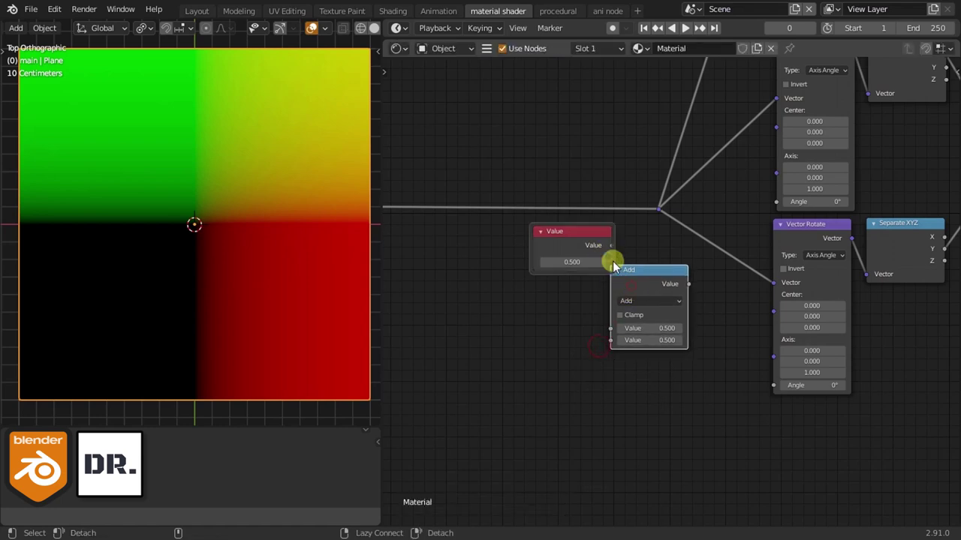
left_click(653, 239)
left_click(651, 260)
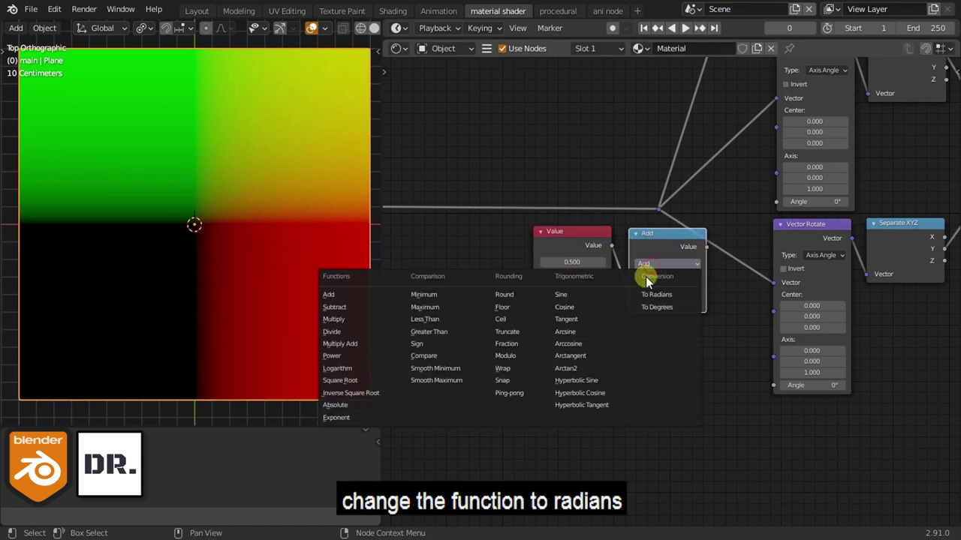
left_click(563, 318)
Feed To Radians into the upper Vector Rotate Angle and set the Value to 20.400.
left_click_drag(701, 253, 706, 249)
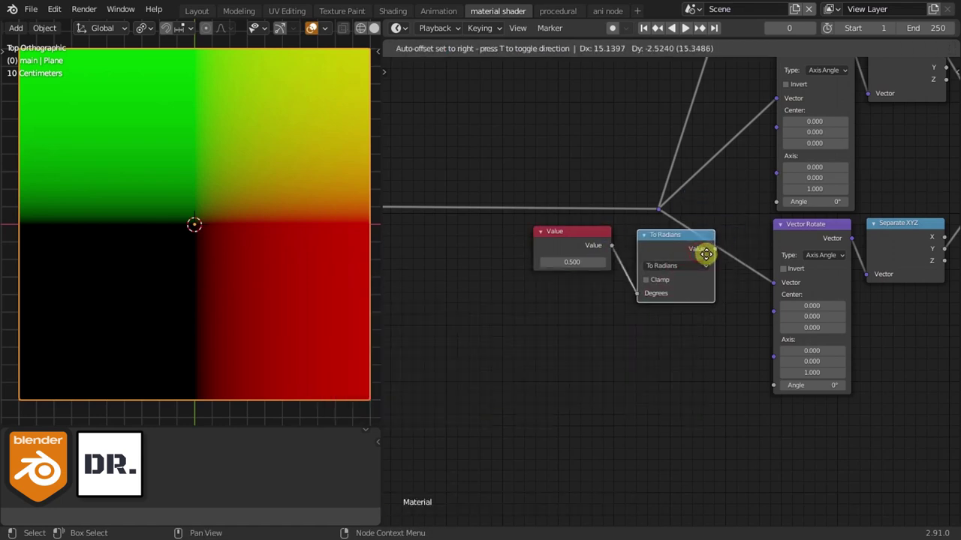
left_click_drag(763, 206, 776, 202)
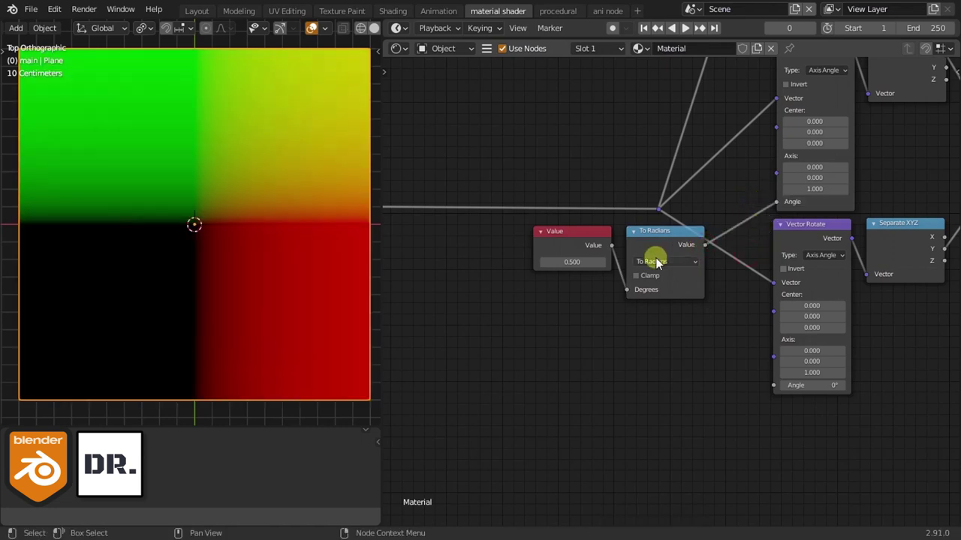
left_click_drag(590, 262, 708, 259)
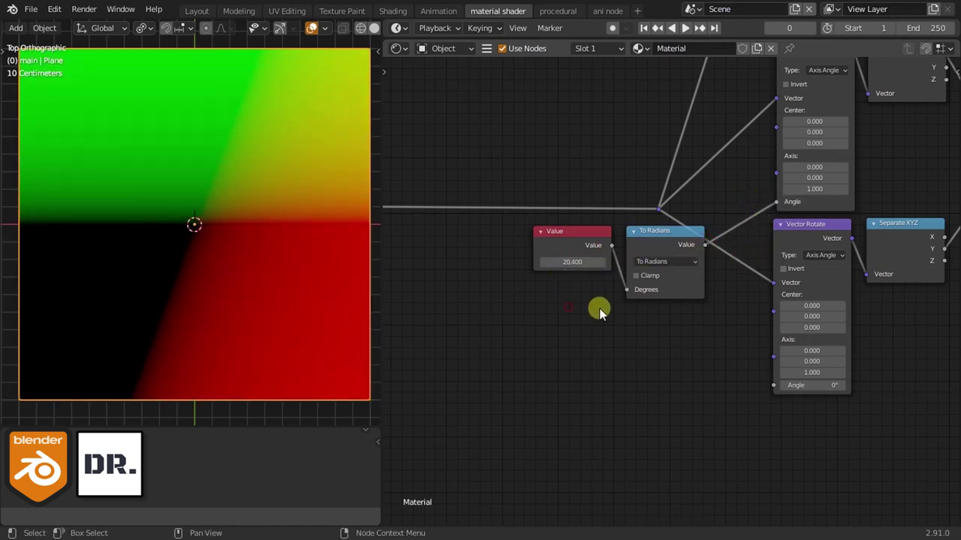
scroll(604, 304, "up", 2)
Duplicate the To Radians math node below Value and turn the copy into an Add node (90).
left_click(641, 210)
key("shift+d")
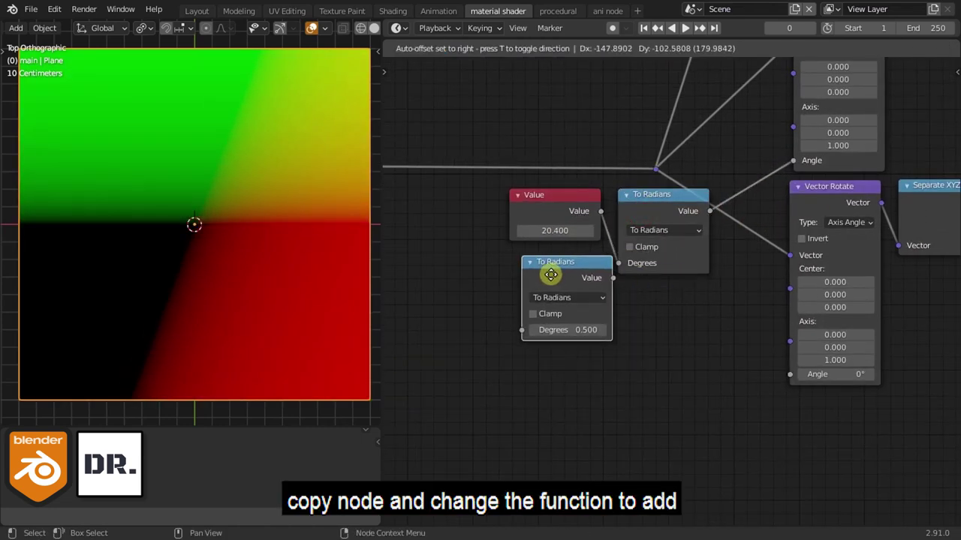
left_click(540, 272)
left_click(543, 295)
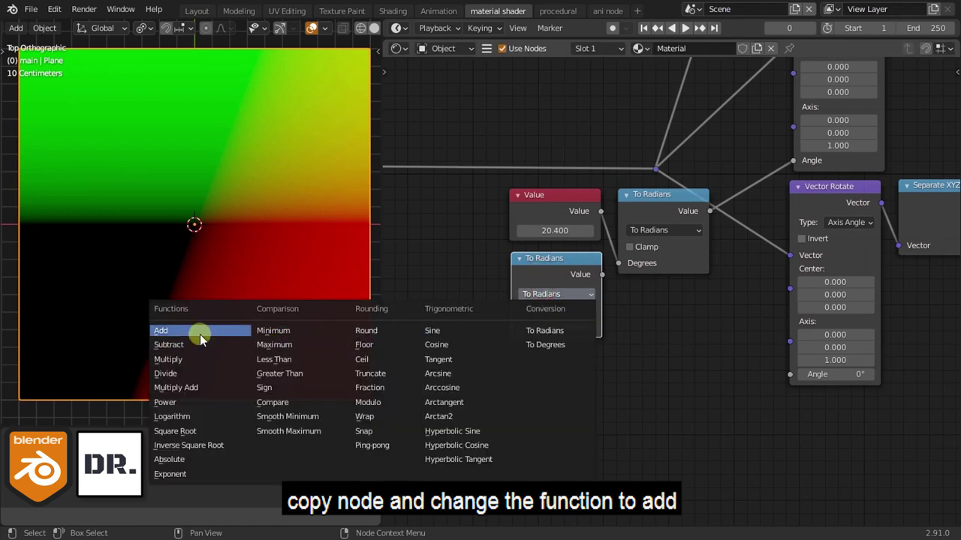
left_click(171, 330)
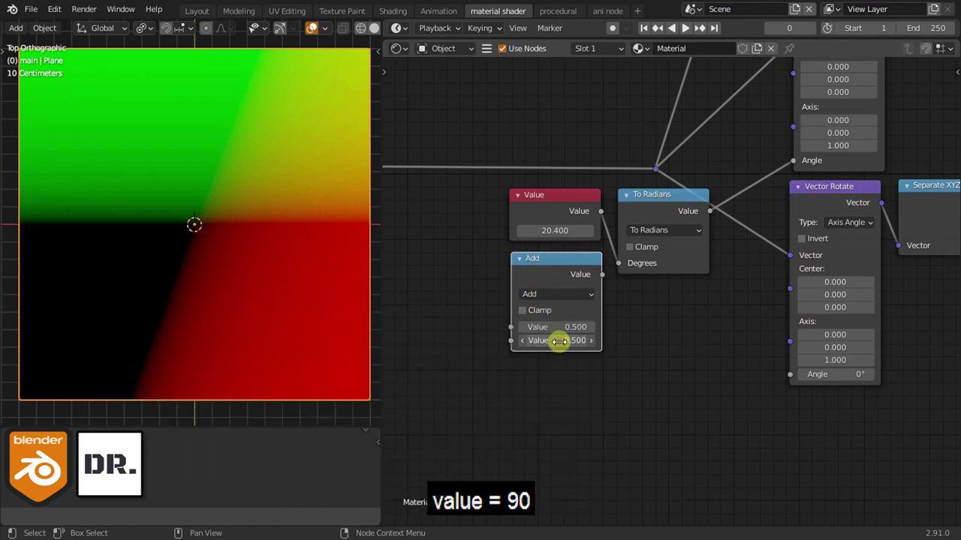
type("90.000")
Duplicate the Add node as a Subtract node computing 0 minus the Value.
key("shift+d")
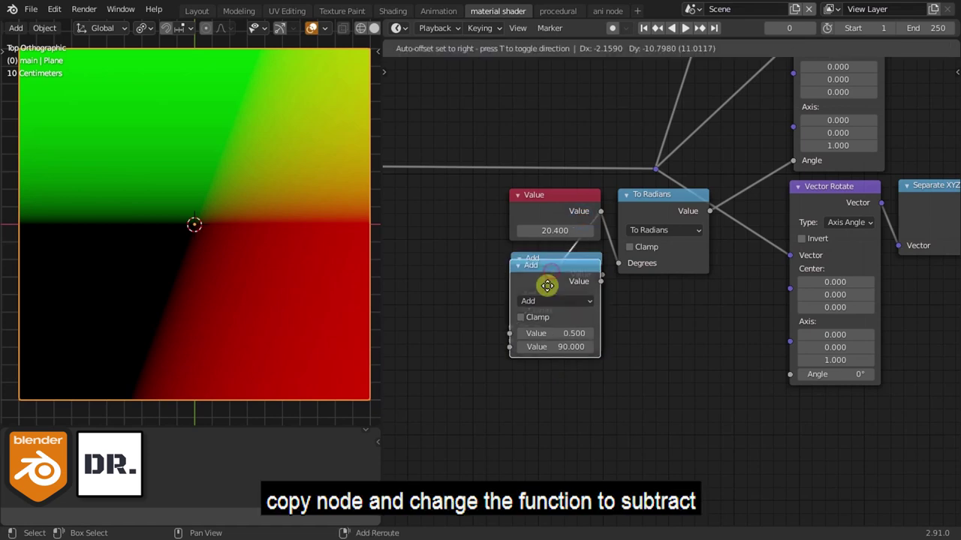
left_click(548, 379)
scroll(583, 235, "up", 1)
left_click(503, 353)
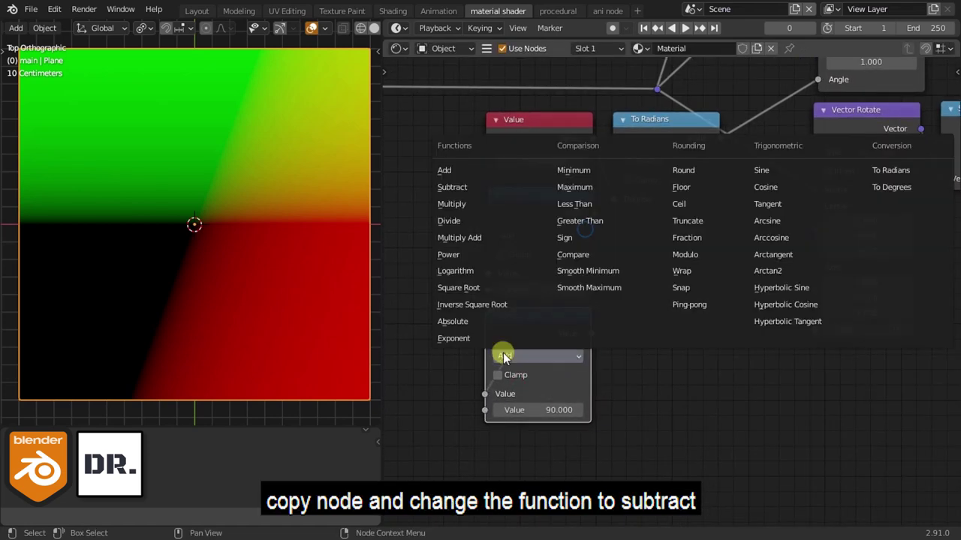
left_click(462, 192)
left_click_drag(505, 400, 487, 413)
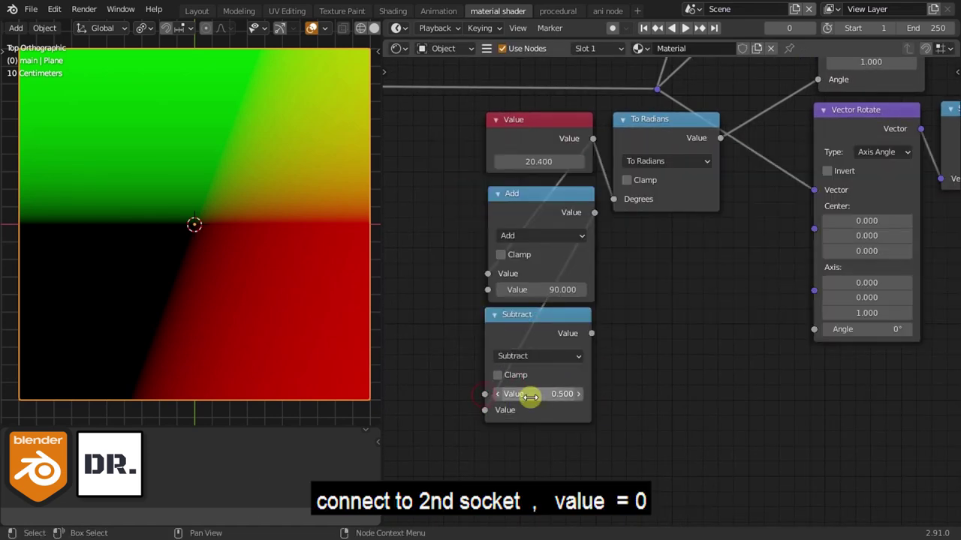
Add another To Radians fed by Subtract and link it into the lower Vector Rotate Angle.
middle_click_drag(616, 358, 618, 298)
left_click(645, 82)
key("shift+d")
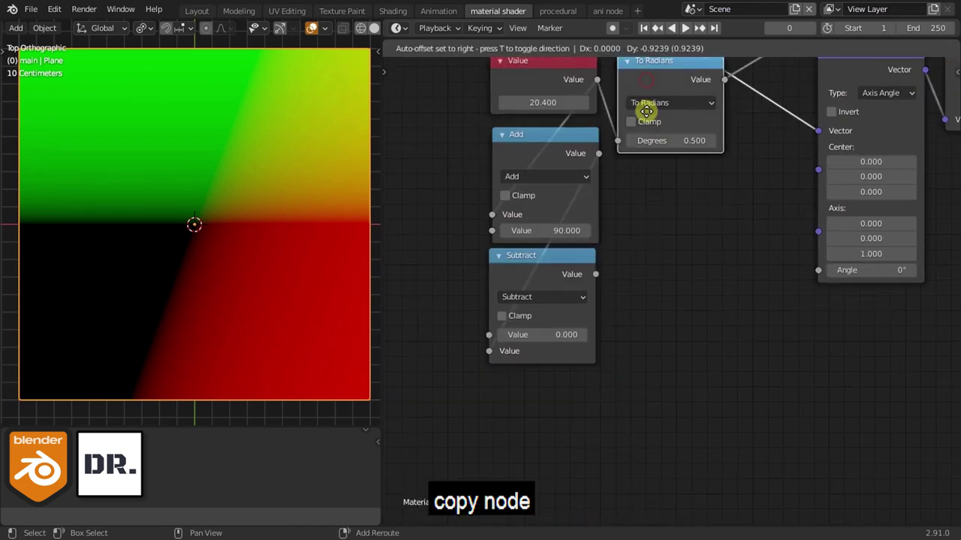
left_click(638, 292)
left_click_drag(596, 274, 618, 343)
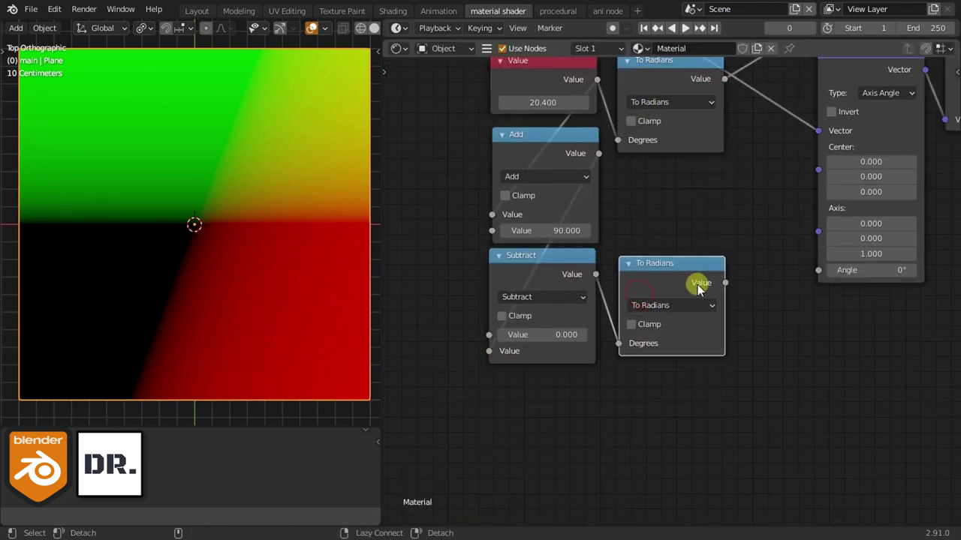
left_click_drag(724, 282, 818, 272)
Reposition the reroute point on the upper link.
scroll(830, 330, "down", 1)
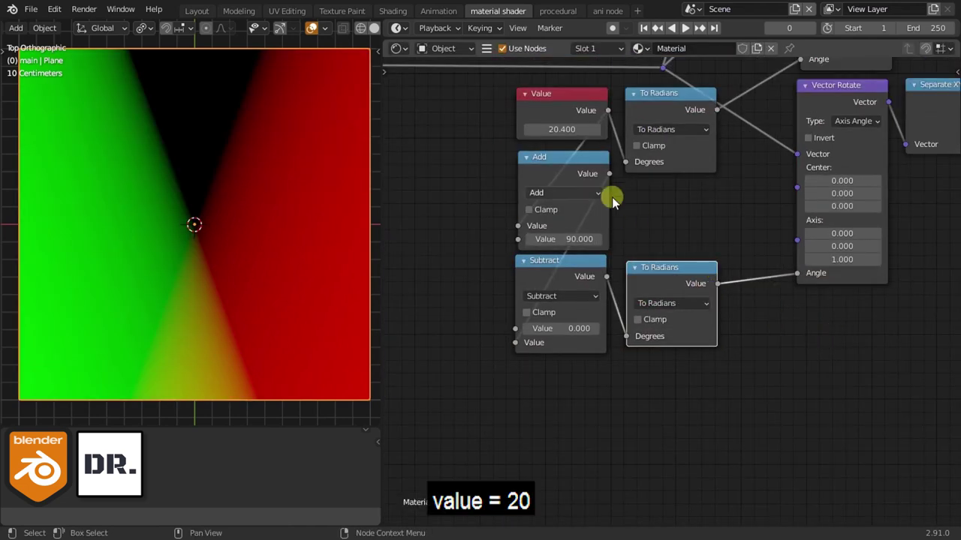
mouse_move(561, 129)
left_mouse_down()
mouse_move(135, 229)
mouse_move(123, 275)
left_mouse_up()
scroll(795, 315, "down", 2)
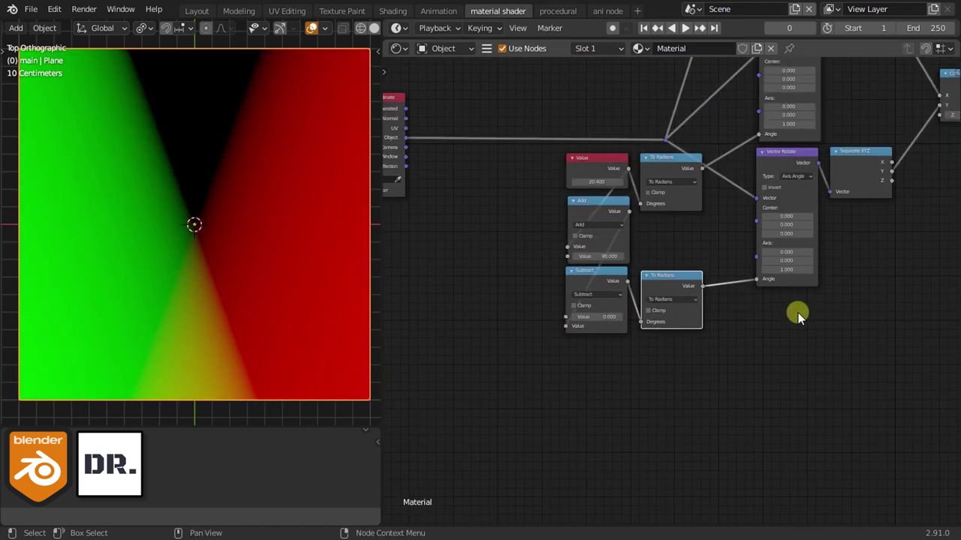
scroll(776, 275, "down", 1)
scroll(752, 148, "down", 1)
middle_click_drag(753, 148, 715, 275)
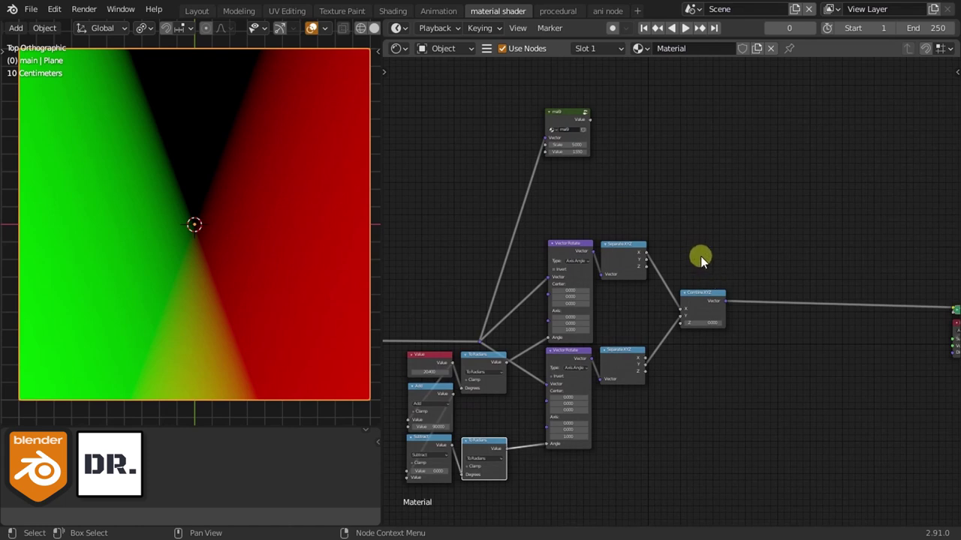
middle_click_drag(637, 213, 668, 200)
scroll(667, 200, "up", 1)
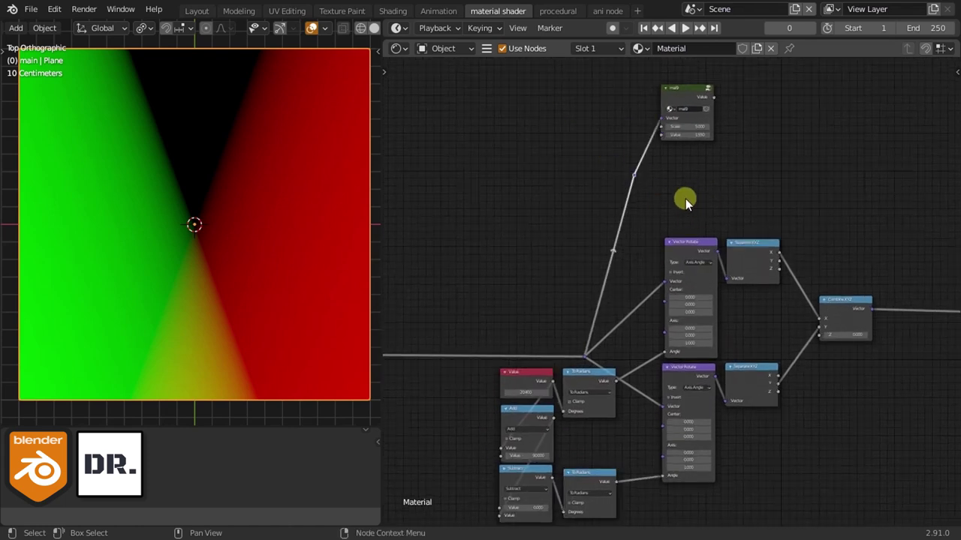
key("g")
left_click(638, 171)
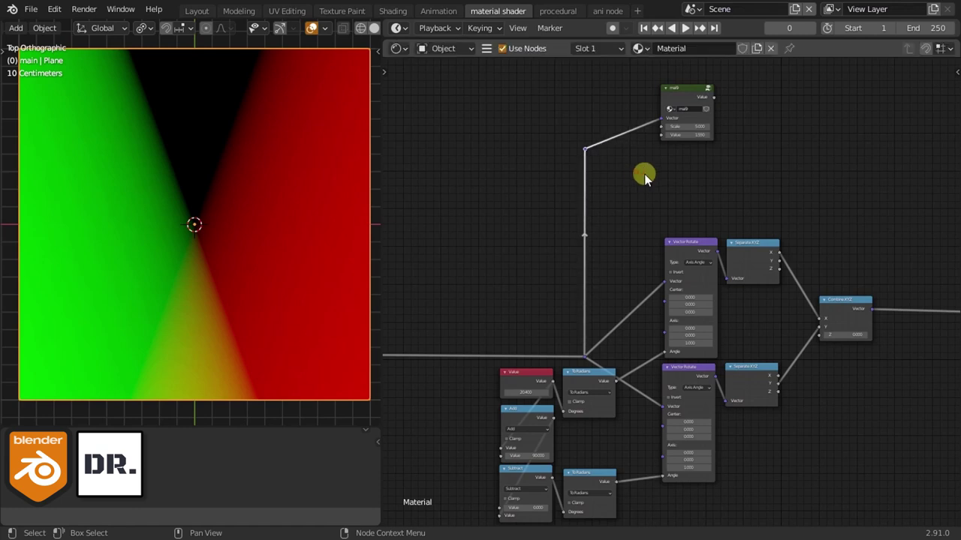
Pan the node view to centre the Combine XYZ node.
scroll(754, 178, "down", 2)
middle_click_drag(896, 279, 698, 255)
scroll(698, 255, "up", 2)
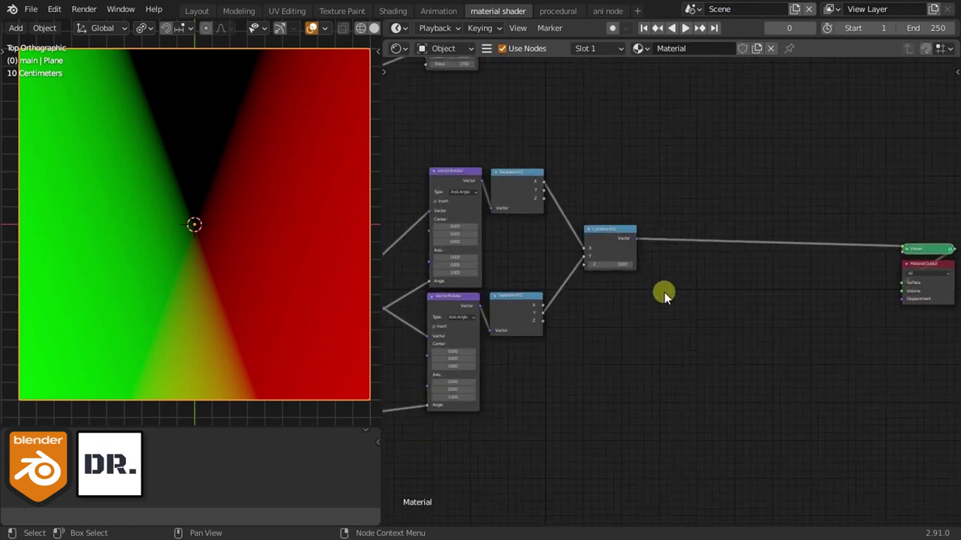
middle_click_drag(665, 292, 688, 336)
Add a Checker Texture node onto the Combine XYZ output link.
key("shift+a")
type("che")
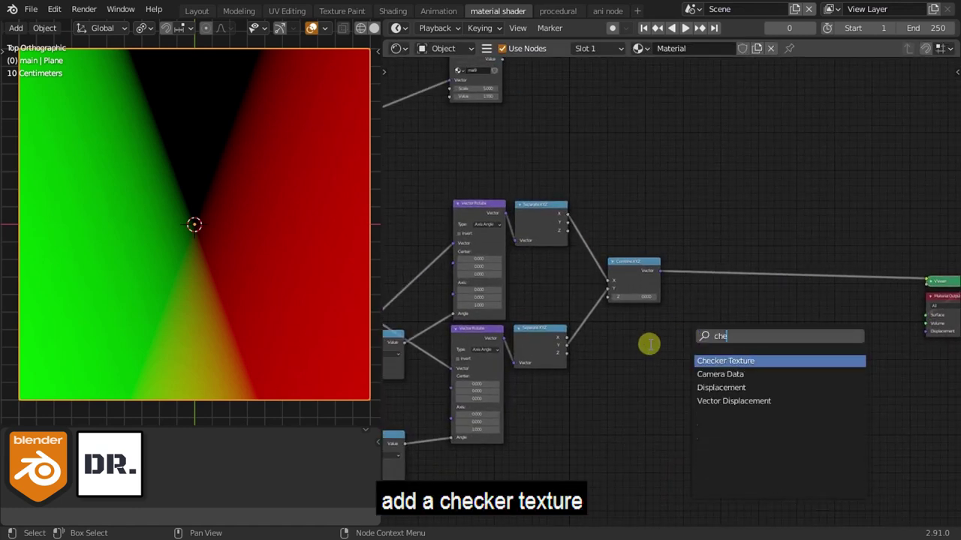
left_click(709, 361)
scroll(713, 315, "up", 2)
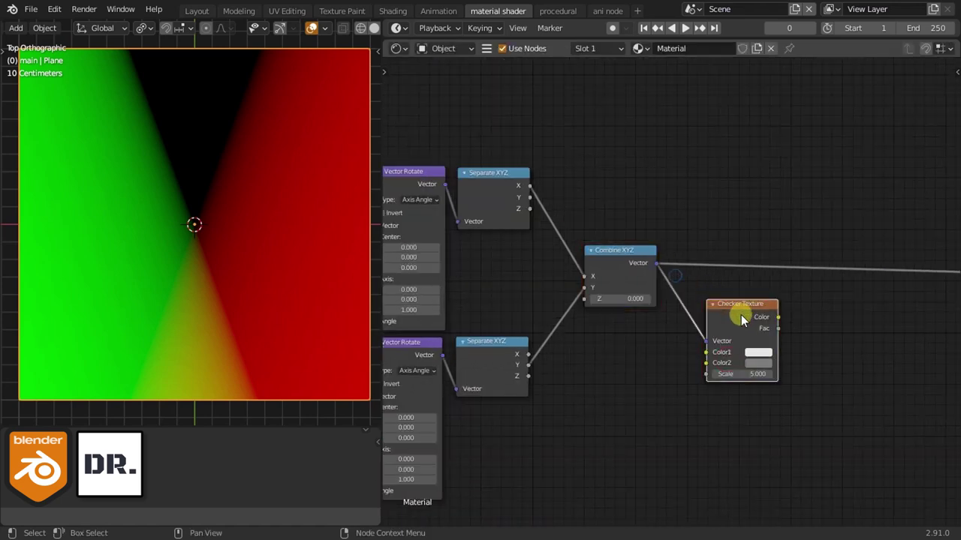
left_click(723, 263)
Set the Checker Texture Scale to 1, showing grey diamonds on the plane.
left_click(723, 323)
type("1")
key("Return")
left_click(724, 262, "ctrl+shift")
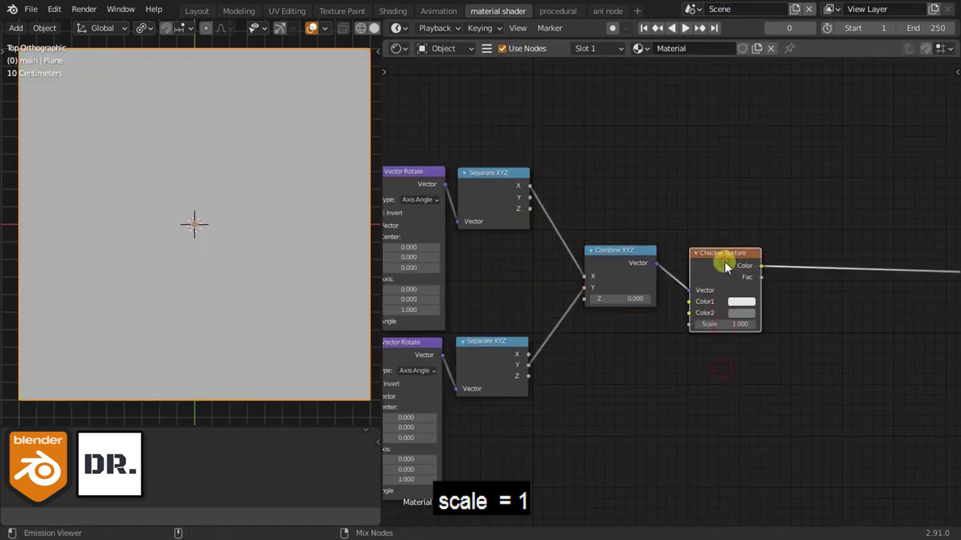
scroll(600, 398, "down", 3)
middle_click_drag(553, 393, 756, 362)
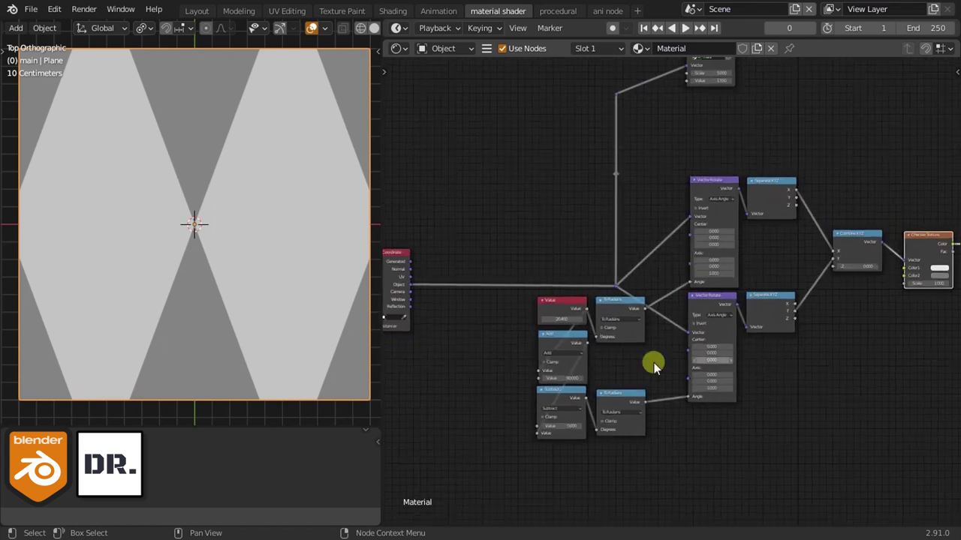
key("shift+a")
type("math")
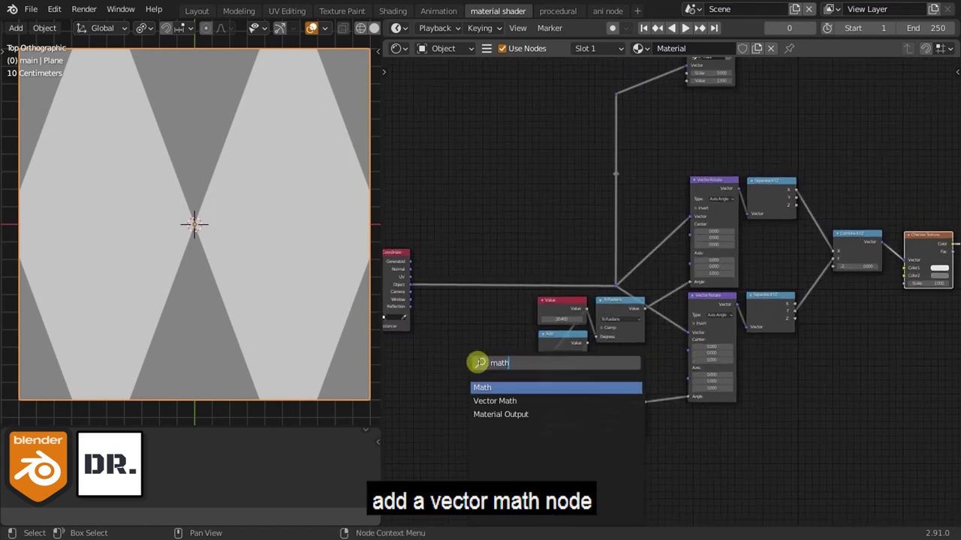
Add a Vector Math node set to Scale and insert it into the Object coordinate link.
left_click(515, 400)
left_click(484, 343)
scroll(695, 307, "up", 3)
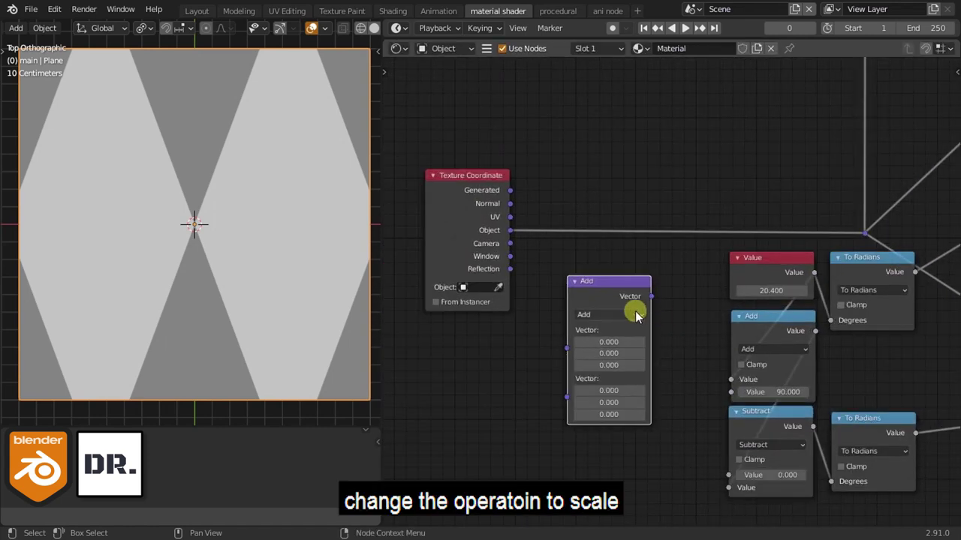
left_click(634, 316)
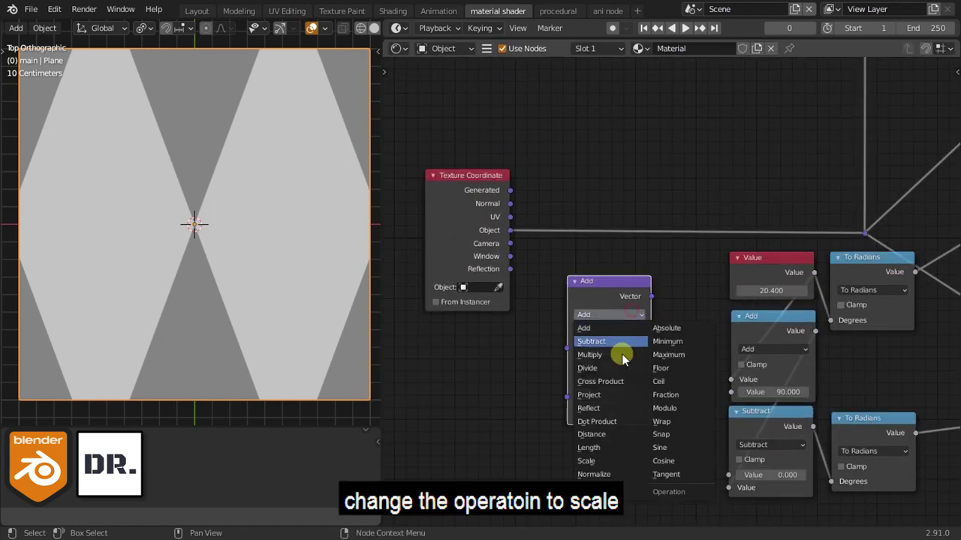
left_click(605, 460)
left_click_drag(593, 284, 646, 225)
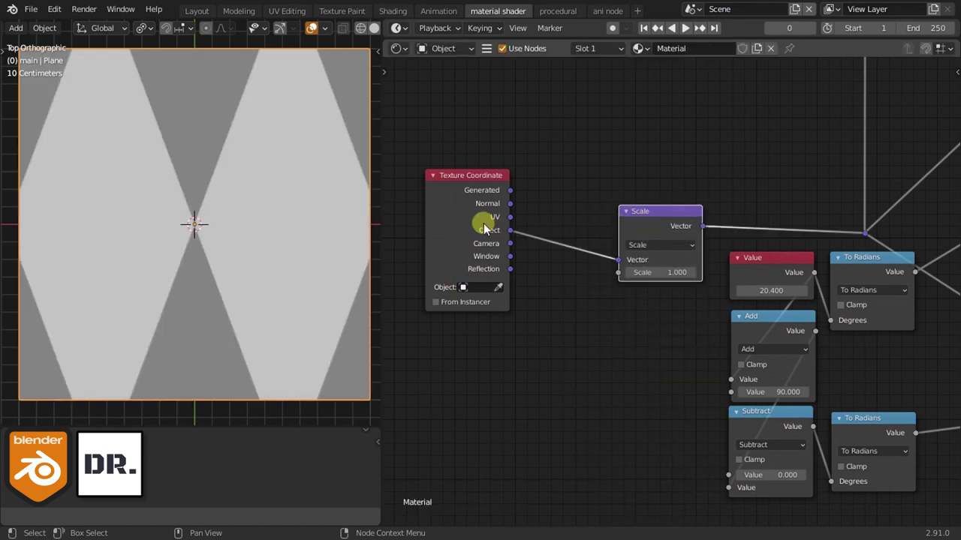
Place Texture Coordinate beside the Scale node and set the Scale factor to 5.660.
left_click_drag(483, 223, 576, 260)
left_click_drag(563, 379, 695, 180)
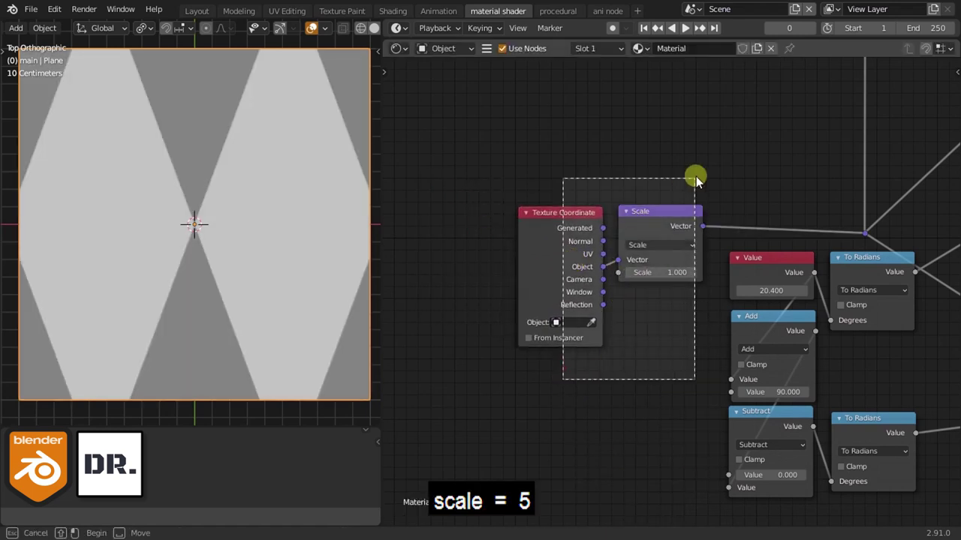
left_click_drag(660, 218, 658, 224)
mouse_move(653, 279)
left_mouse_down()
mouse_move(763, 276)
mouse_move(6, 279)
left_mouse_up()
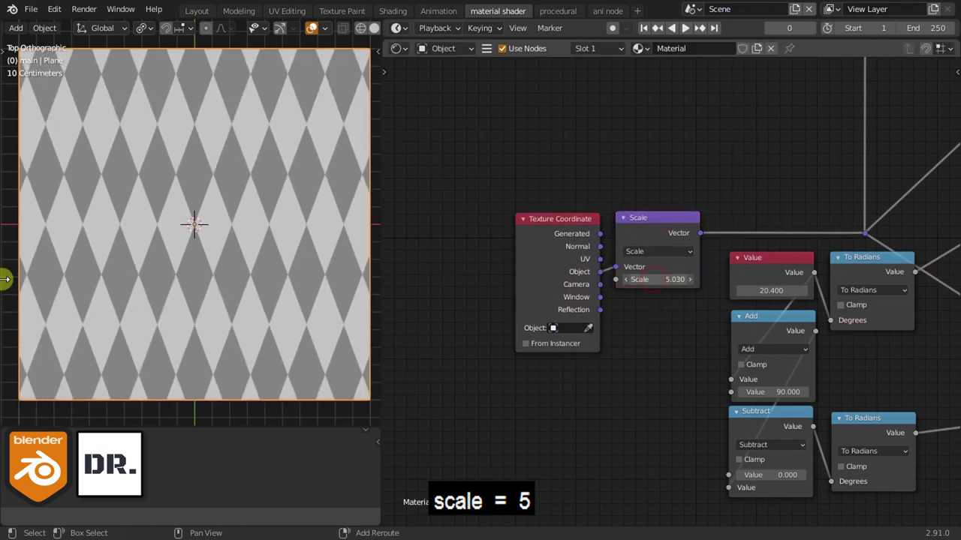
scroll(653, 349, "down", 3)
middle_click_drag(841, 390, 703, 378)
scroll(451, 294, "up", 2)
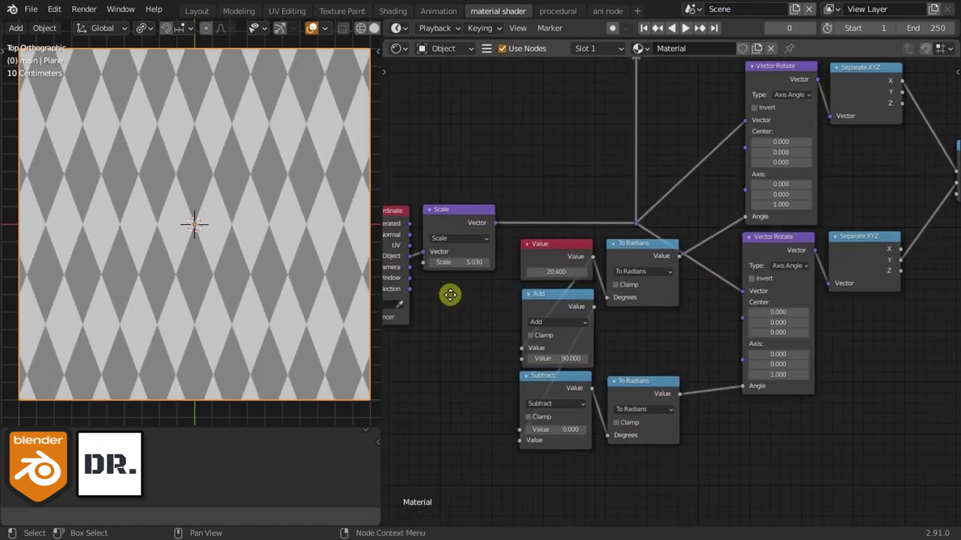
middle_click_drag(450, 293, 473, 257)
mouse_move(473, 257)
left_mouse_down()
mouse_move(547, 275)
mouse_move(952, 268)
left_mouse_up()
Zoom and pan to bring the whole rotation chain into view.
scroll(878, 323, "down", 2)
scroll(742, 302, "up", 2)
scroll(547, 282, "up", 1)
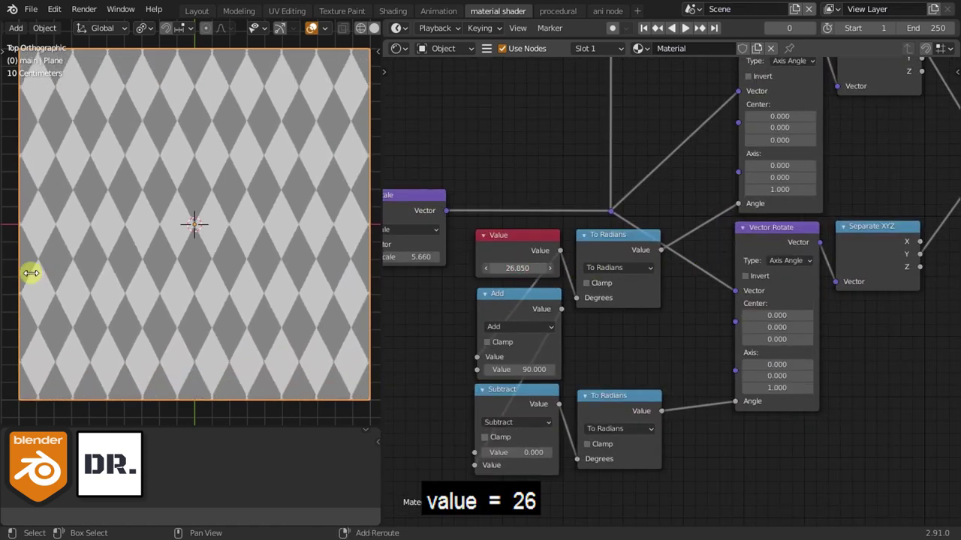
scroll(632, 379, "down", 3)
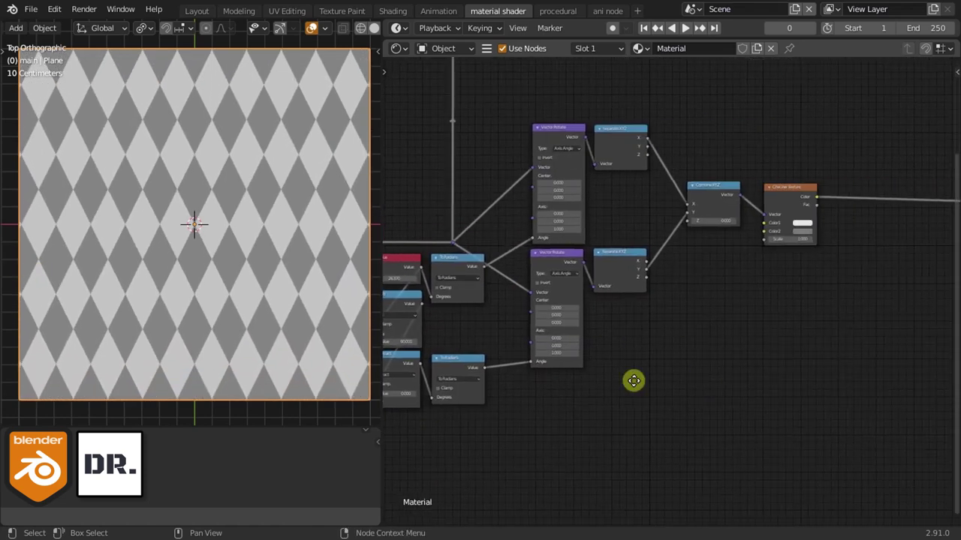
scroll(655, 305, "right", 3)
middle_click_drag(621, 269, 676, 325)
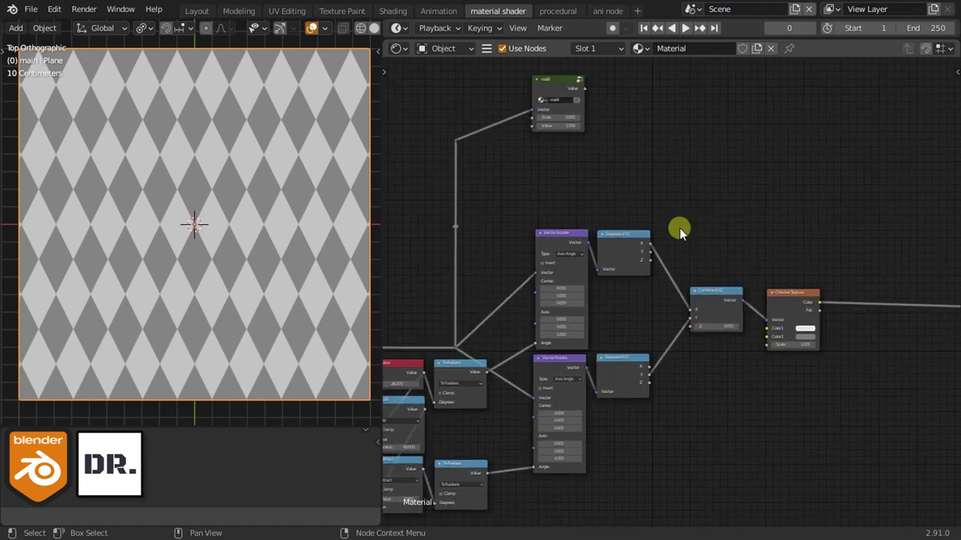
scroll(771, 268, "up", 2)
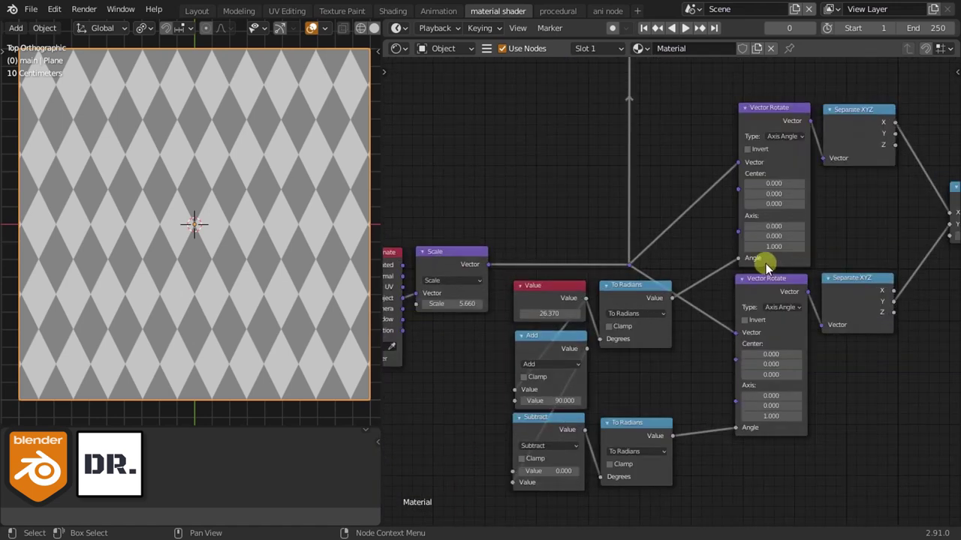
Connect the upper Vector Rotate to the mai9 knit group and place it above the rotation nodes.
middle_click_drag(872, 175, 842, 304)
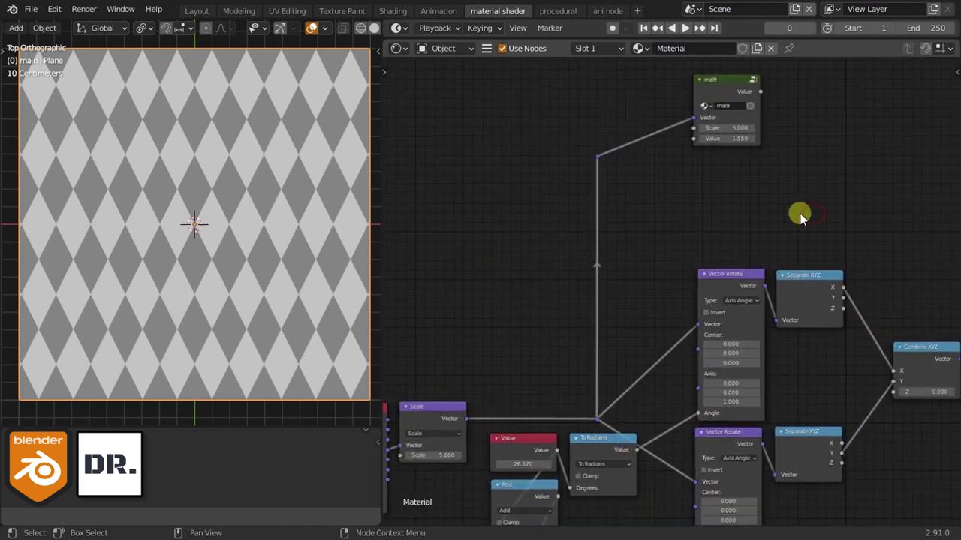
left_click_drag(717, 88, 871, 93)
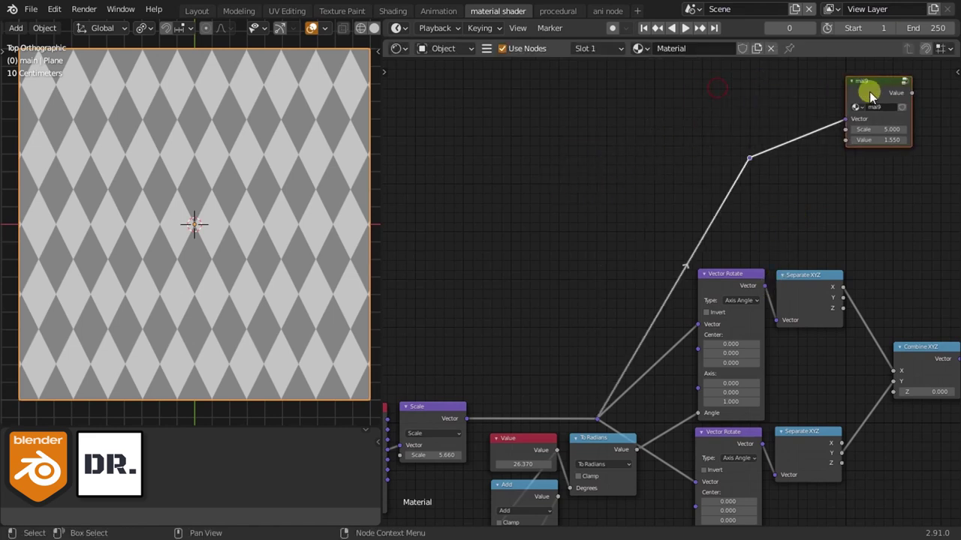
left_click_drag(763, 286, 750, 158)
mouse_move(797, 129)
left_mouse_down()
mouse_move(742, 169)
mouse_move(743, 149)
left_mouse_up()
middle_click_drag(848, 210, 725, 315)
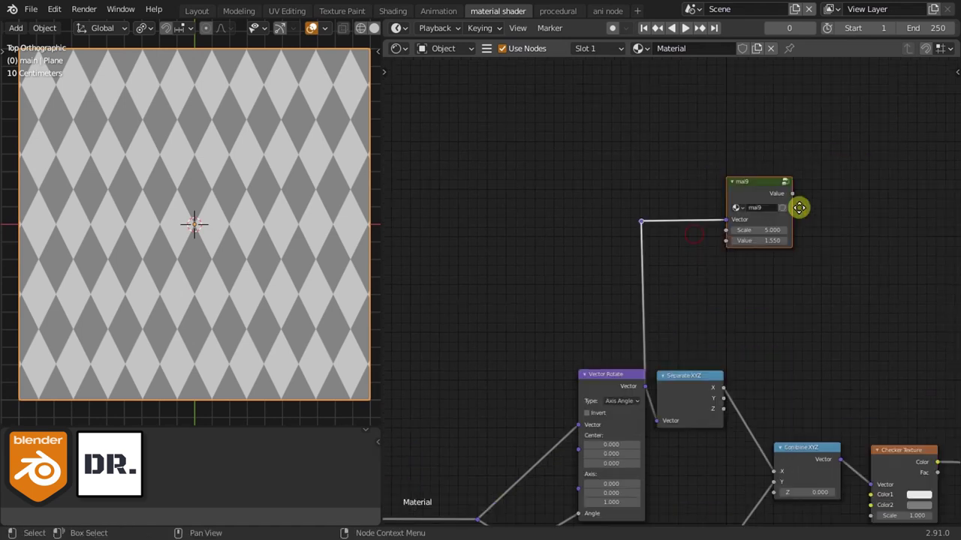
mouse_move(757, 195)
left_mouse_down()
mouse_move(779, 145)
mouse_move(761, 114)
left_mouse_up()
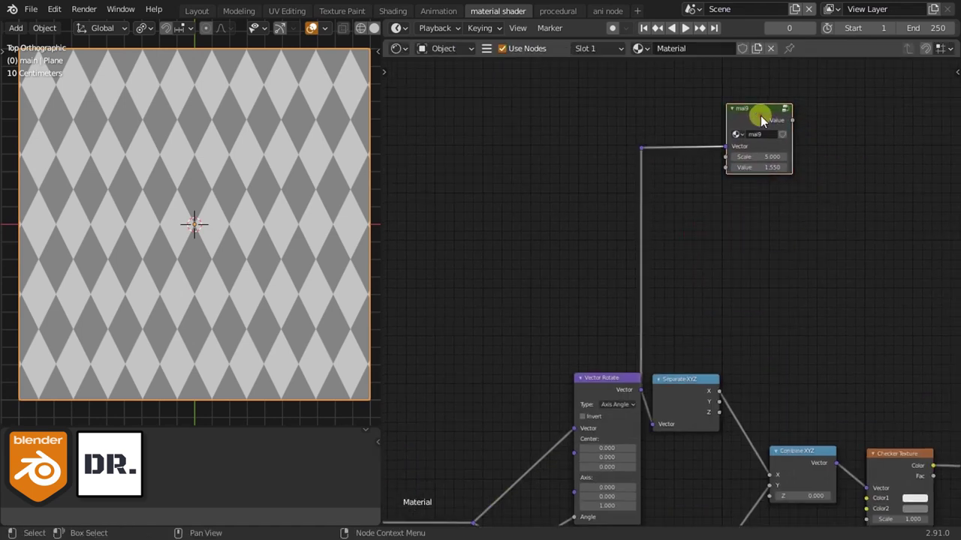
middle_click_drag(760, 116, 756, 163)
Duplicate the mai9 group below and feed the lower Vector Rotate into the copy.
key("shift+d")
left_click(752, 294)
middle_click_drag(752, 294, 754, 171)
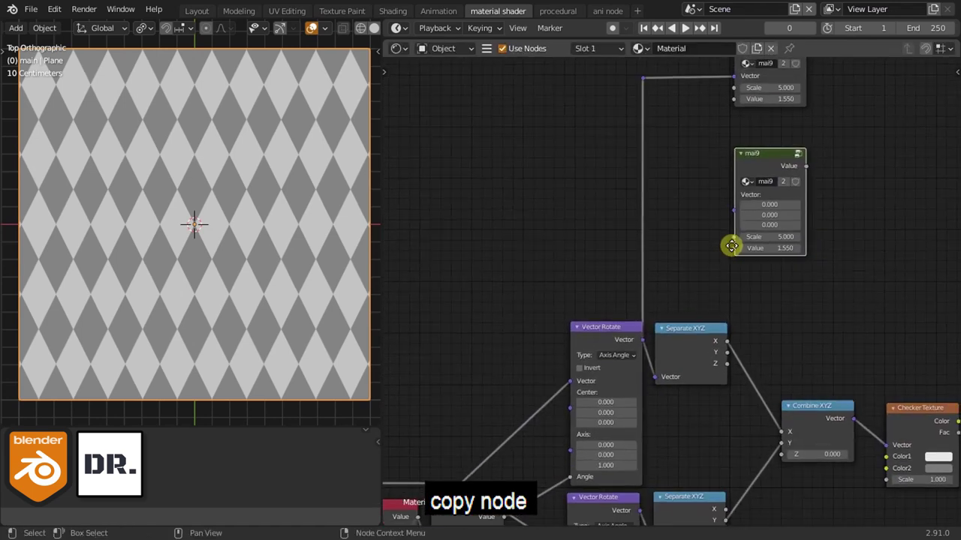
scroll(728, 248, "down", 2)
right_click_drag(649, 418, 721, 197, "alt")
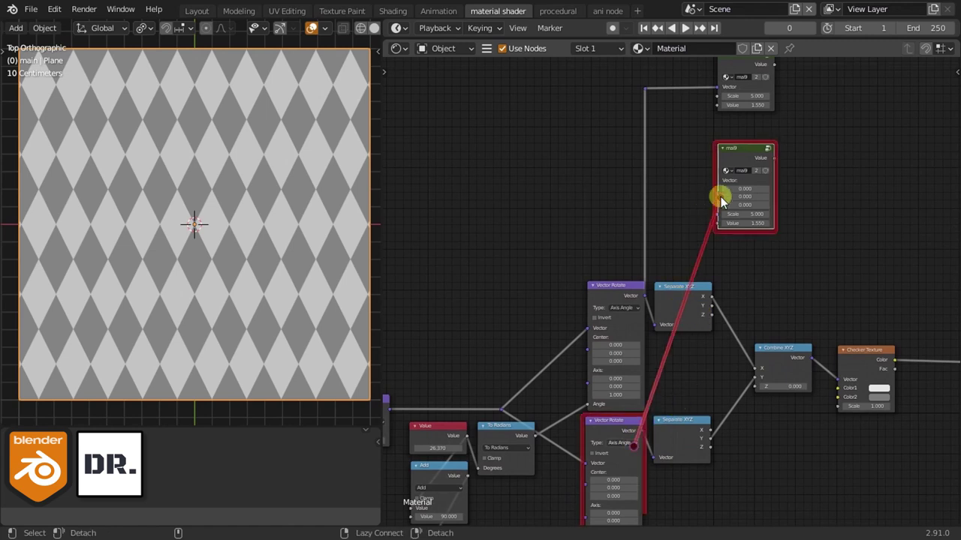
middle_click_drag(710, 241, 703, 258)
left_click_drag(710, 283, 675, 216)
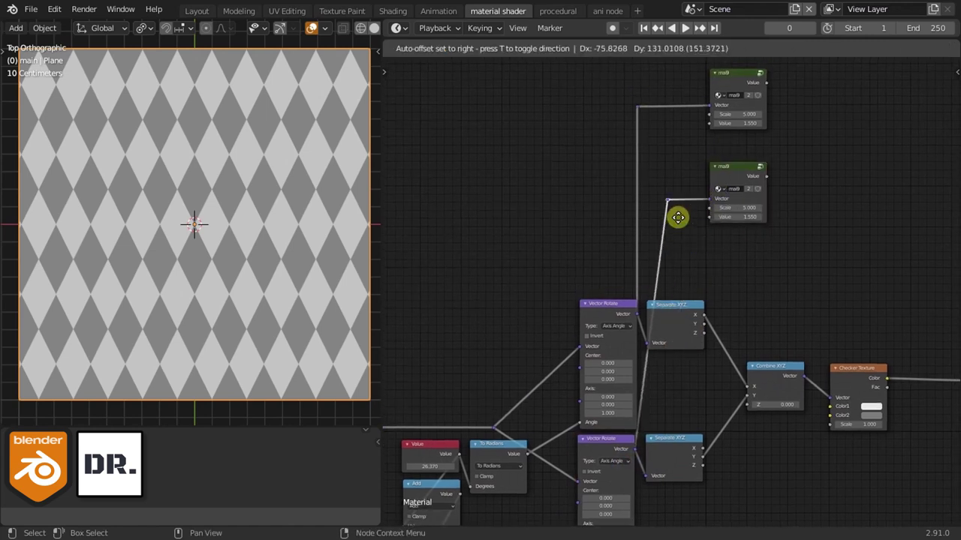
middle_click_drag(677, 329, 697, 221)
Tidy the checker nodes and reroute points, then preview the first knit group on the plane.
left_click_drag(692, 406, 857, 208)
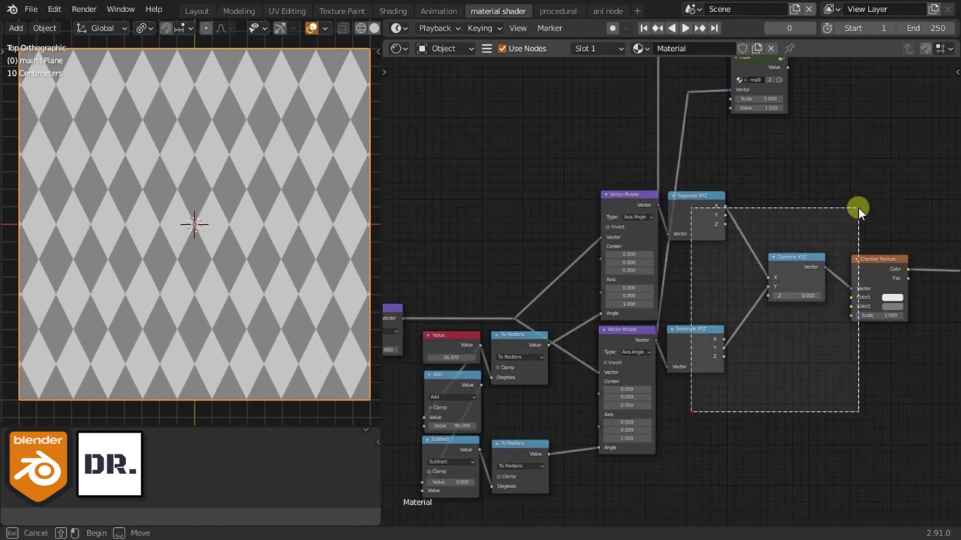
left_click_drag(878, 272, 903, 272)
key("g")
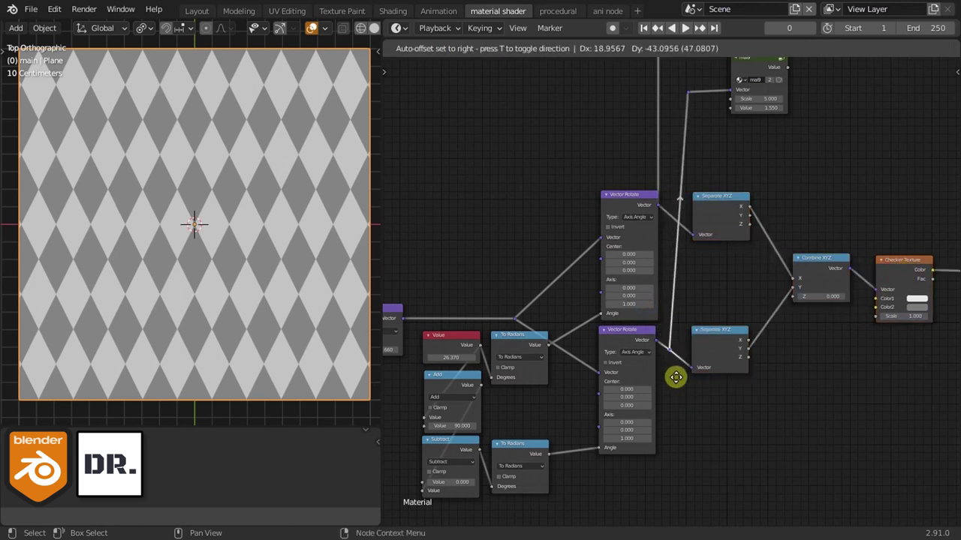
left_click(675, 368)
scroll(757, 178, "up", 2, "shift")
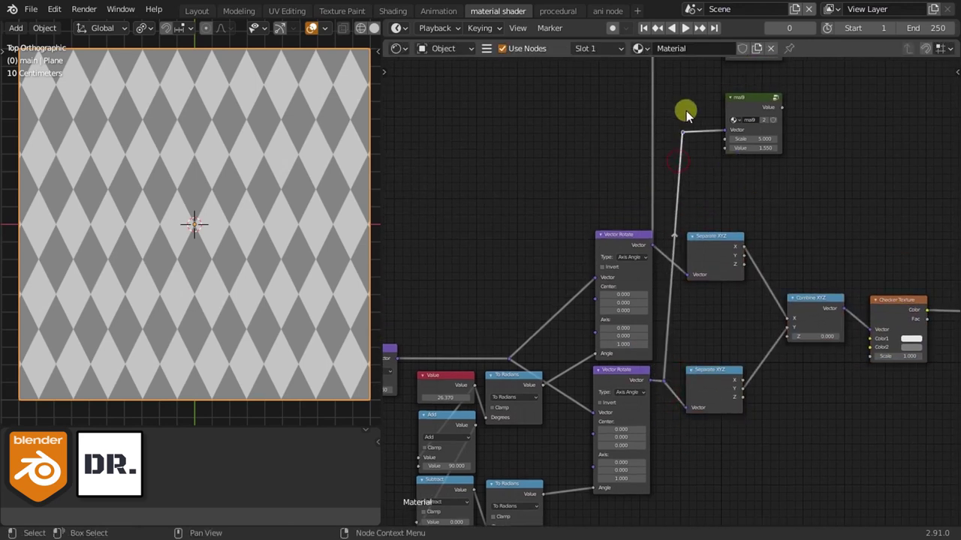
key("g")
left_click(665, 113)
scroll(746, 150, "down", 2)
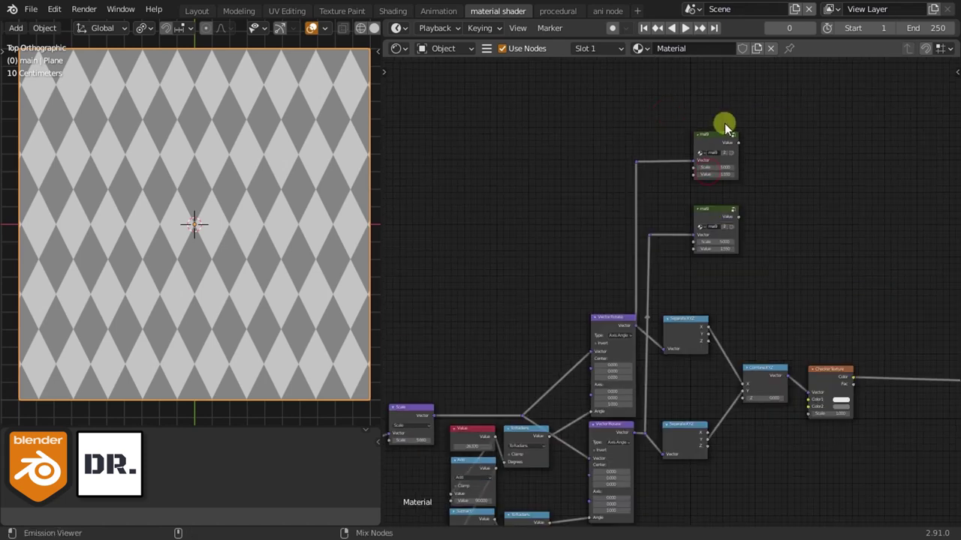
left_click(720, 142, "ctrl+shift")
scroll(49, 201, "up", 5)
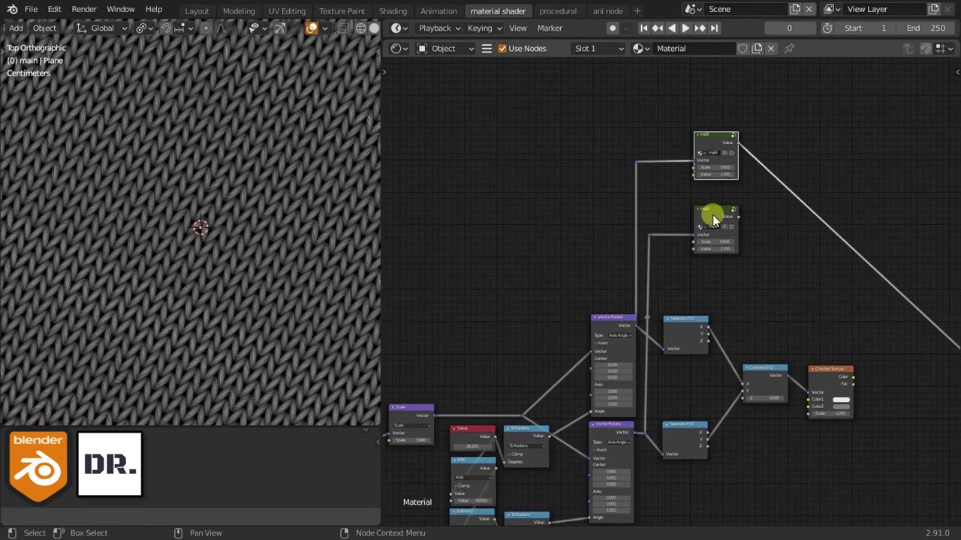
Duplicate the upper Vector Rotate and insert the copy before the lower knit group.
scroll(712, 217, "up", 1)
mouse_move(703, 276)
left_mouse_down()
mouse_move(722, 127)
mouse_move(797, 134)
left_mouse_up()
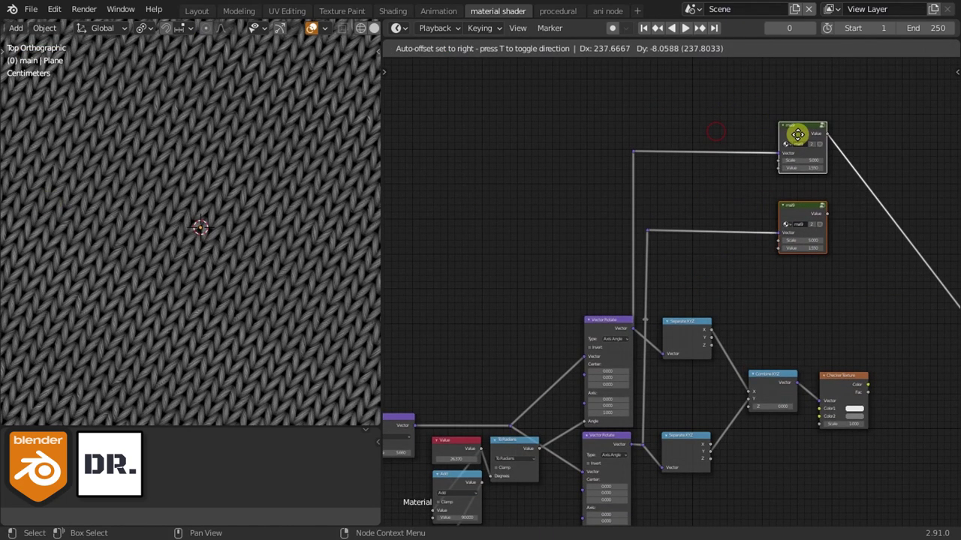
scroll(637, 289, "up", 1)
left_click(593, 306)
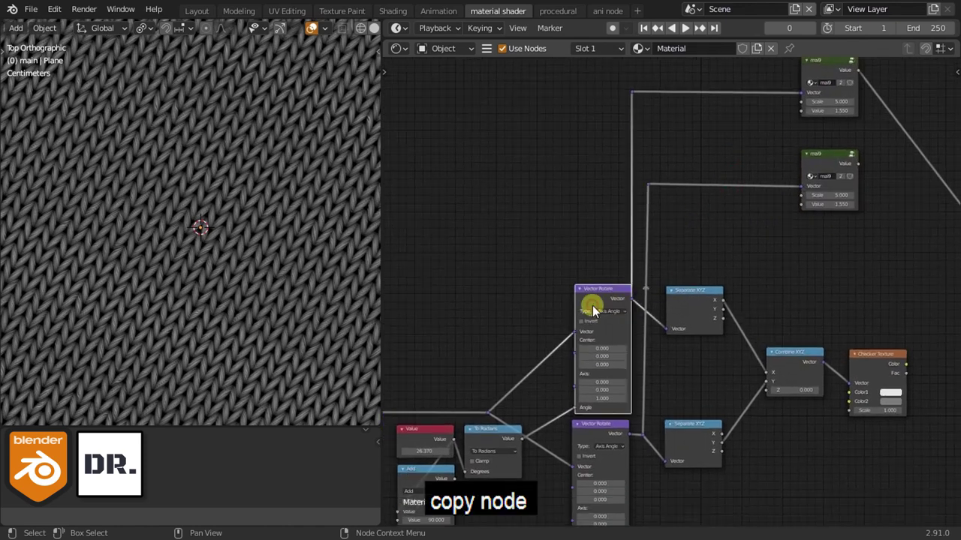
key("shift+d")
scroll(570, 166, "up", 2)
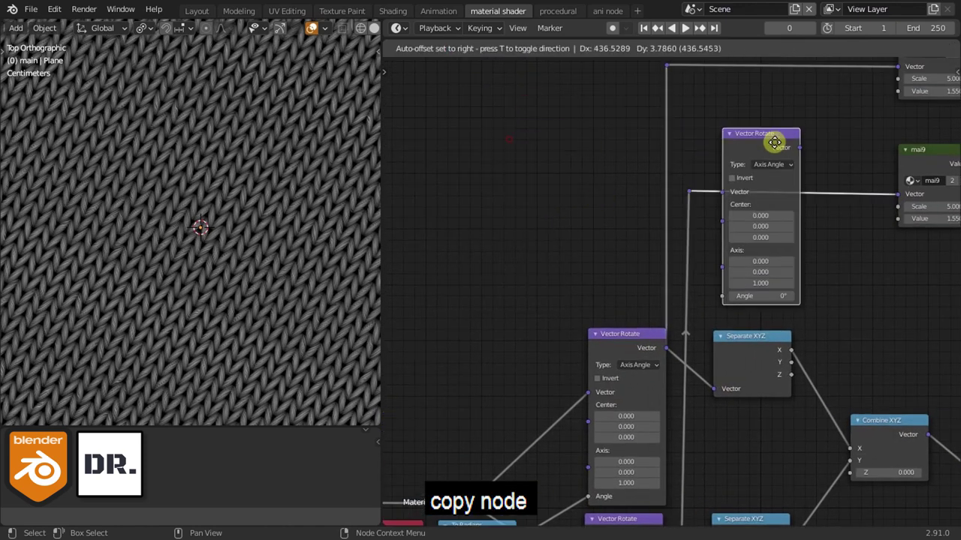
left_click(792, 149)
left_click_drag(793, 150, 743, 154)
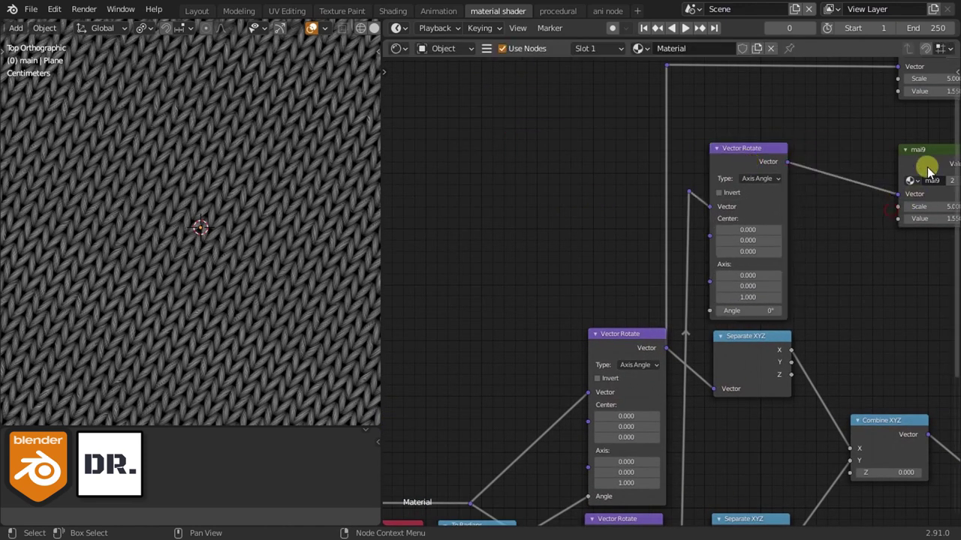
Shift the knit groups left and set the copied Vector Rotate angle to 90°.
scroll(928, 169, "down", 1)
left_click_drag(879, 278, 797, 81)
left_click_drag(908, 69, 819, 65)
left_click_drag(817, 197, 807, 189)
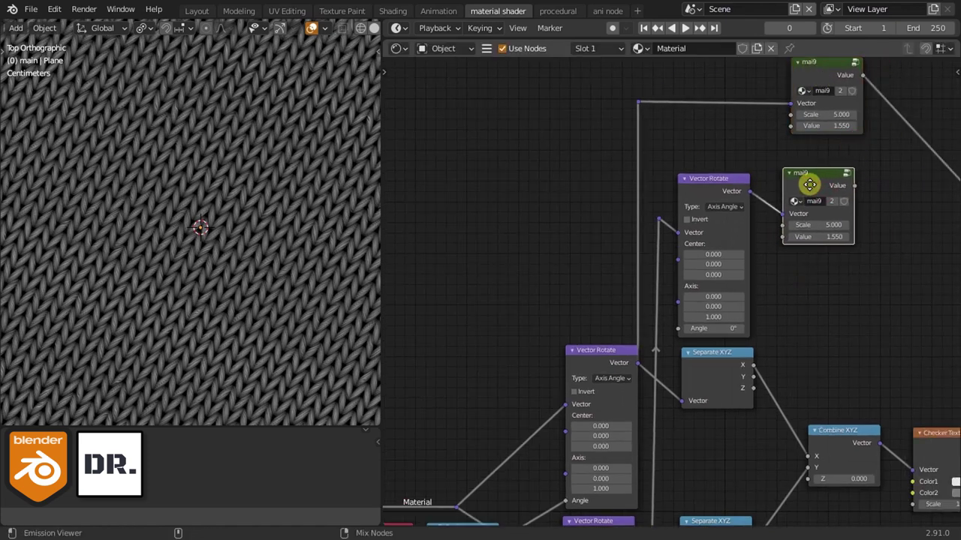
left_click(725, 328)
type("90")
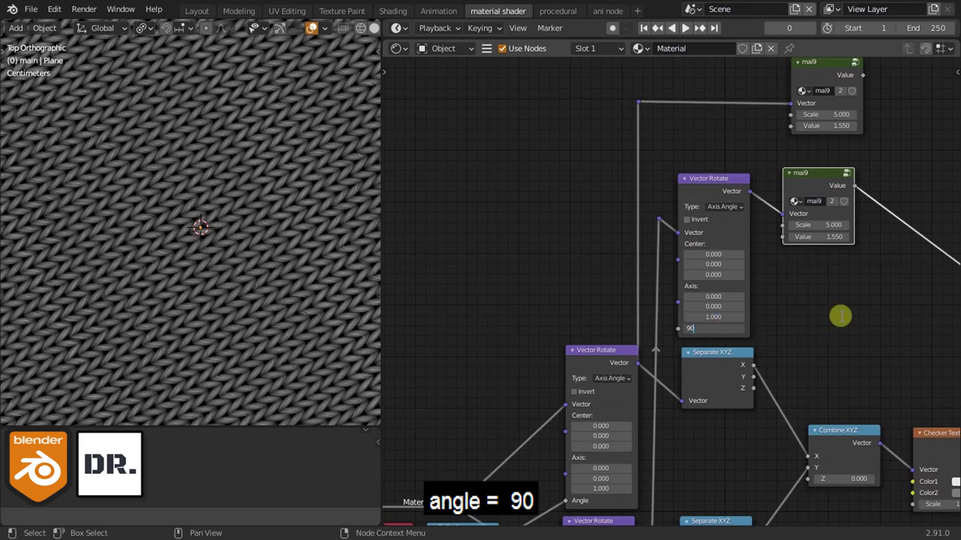
key("Return")
Nudge the upper knit group and centre both groups in the view.
scroll(800, 285, "down", 3)
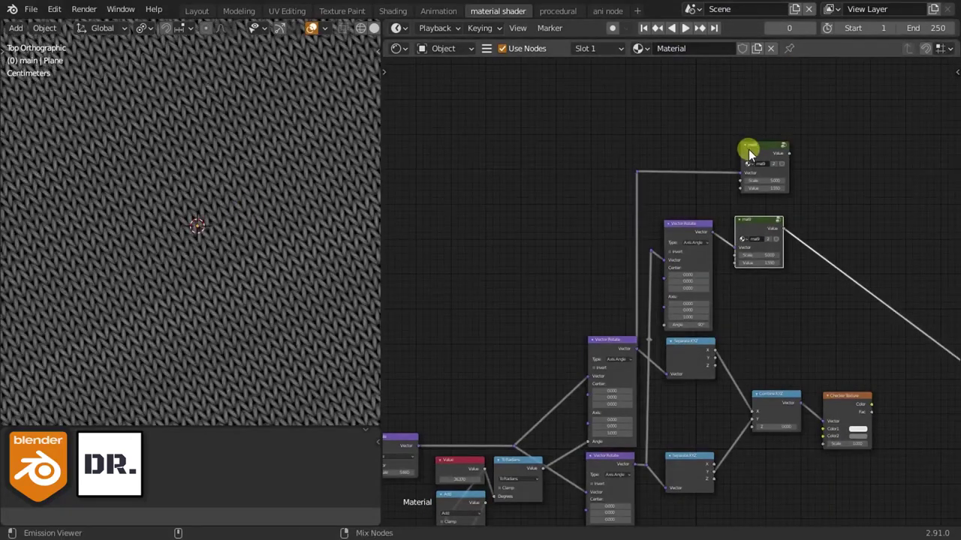
left_click_drag(748, 152, 746, 150)
middle_click_drag(824, 249, 803, 233)
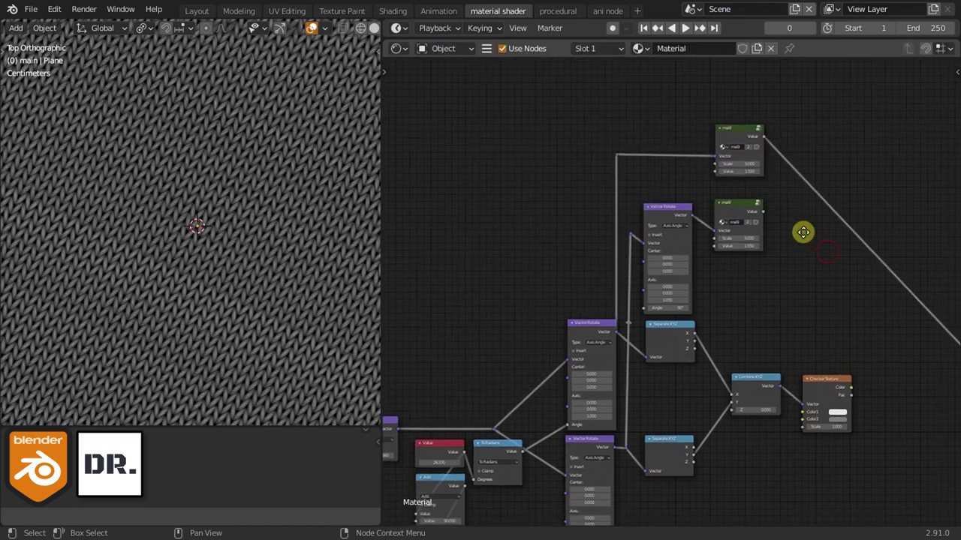
scroll(803, 232, "up", 2)
scroll(841, 303, "down", 2)
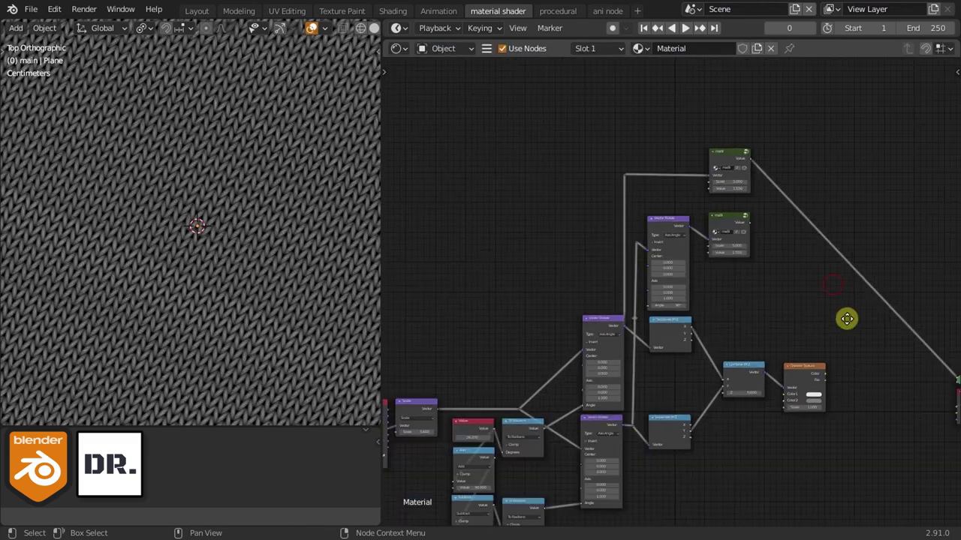
scroll(796, 284, "up", 2)
scroll(761, 294, "up", 1)
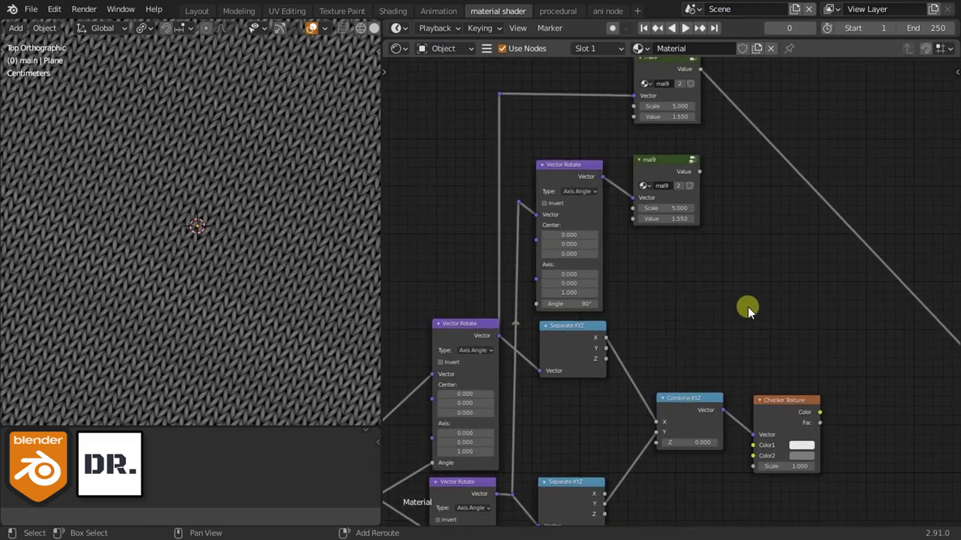
Add a MixRGB node, wire both mai9 outputs into Color1 and Color2, and preview it.
key("shift+a")
type("mix")
left_click(770, 345)
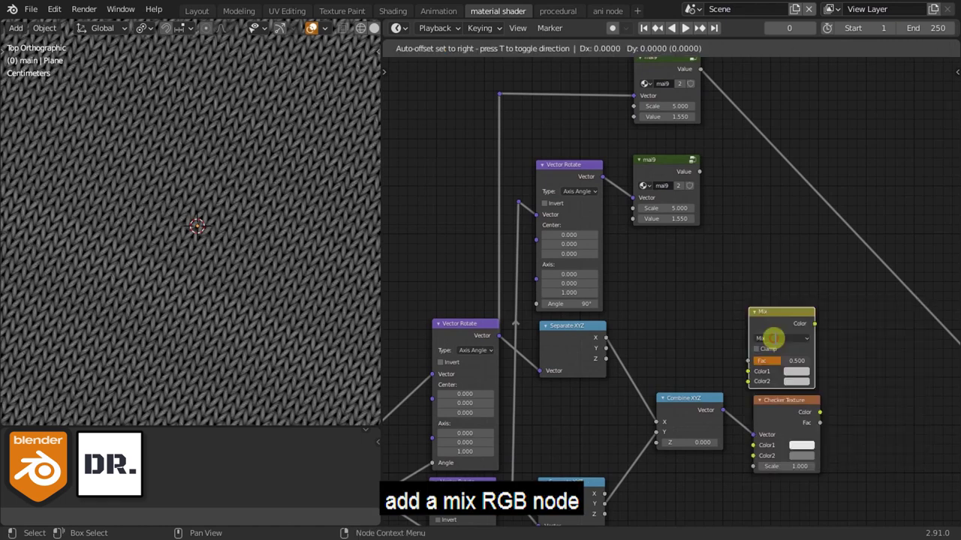
left_click(774, 261)
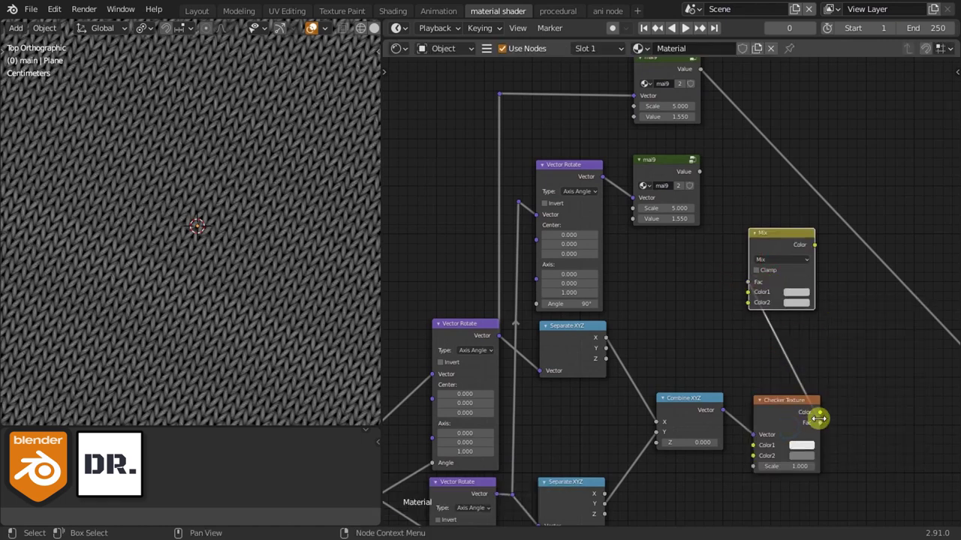
scroll(801, 251, "down", 1)
left_click_drag(731, 322, 809, 173)
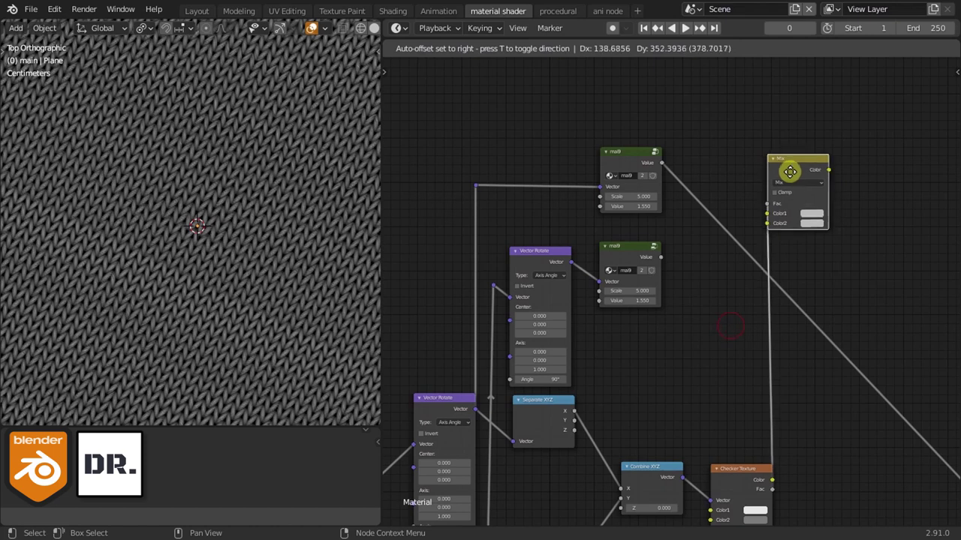
left_click_drag(660, 256, 785, 220)
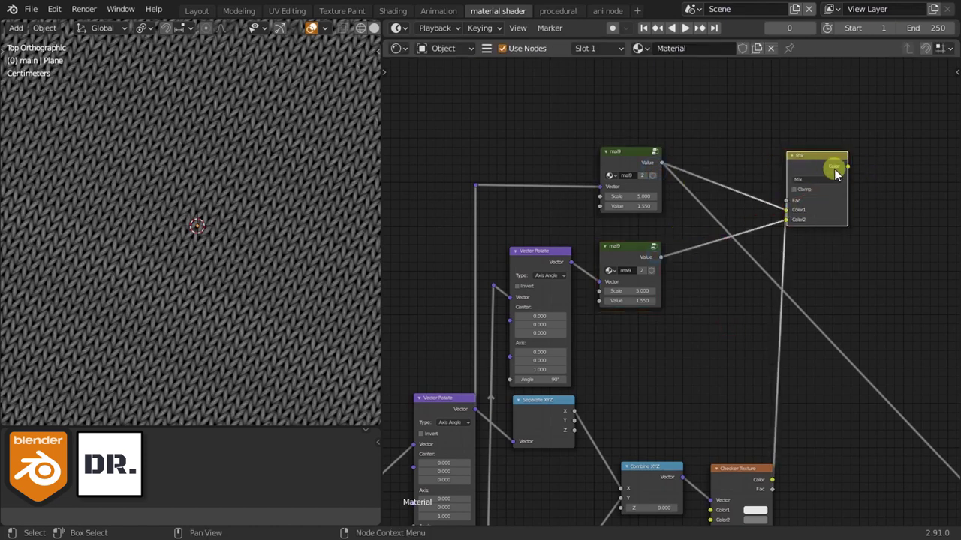
left_click_drag(824, 170, 817, 172)
left_click(818, 176, "ctrl+shift")
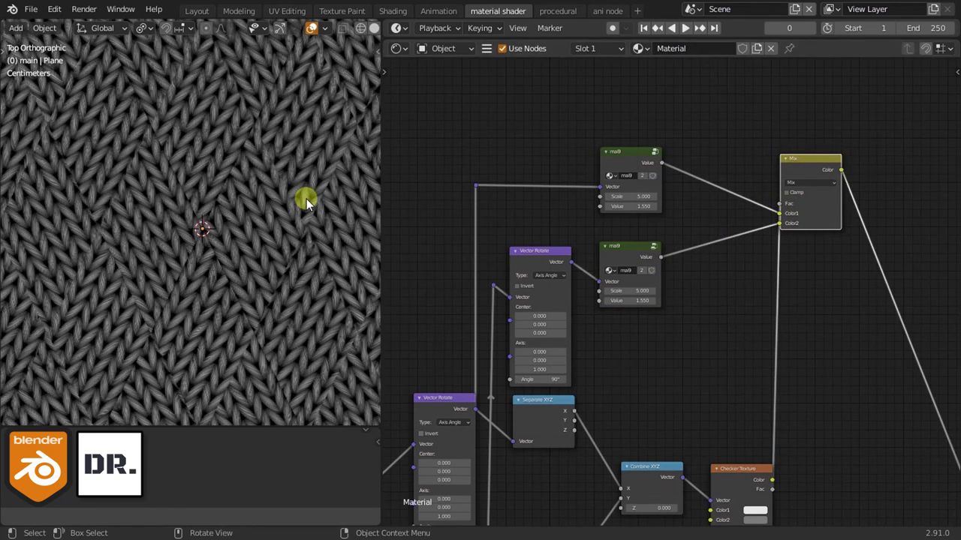
Add reroute points on the lower and upper Mix input links and nudge the Mix node left.
right_click_drag(694, 233, 706, 268, "shift")
key("g")
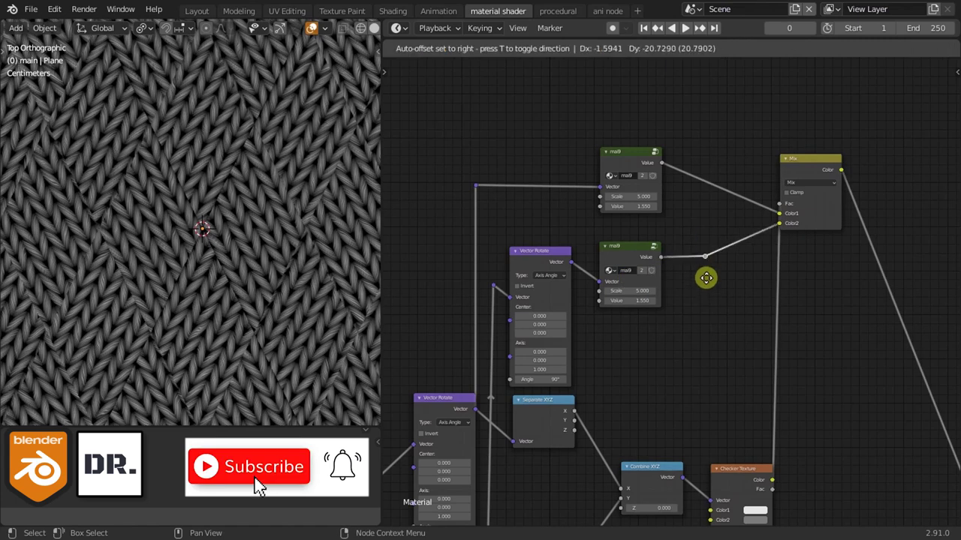
right_click(705, 281)
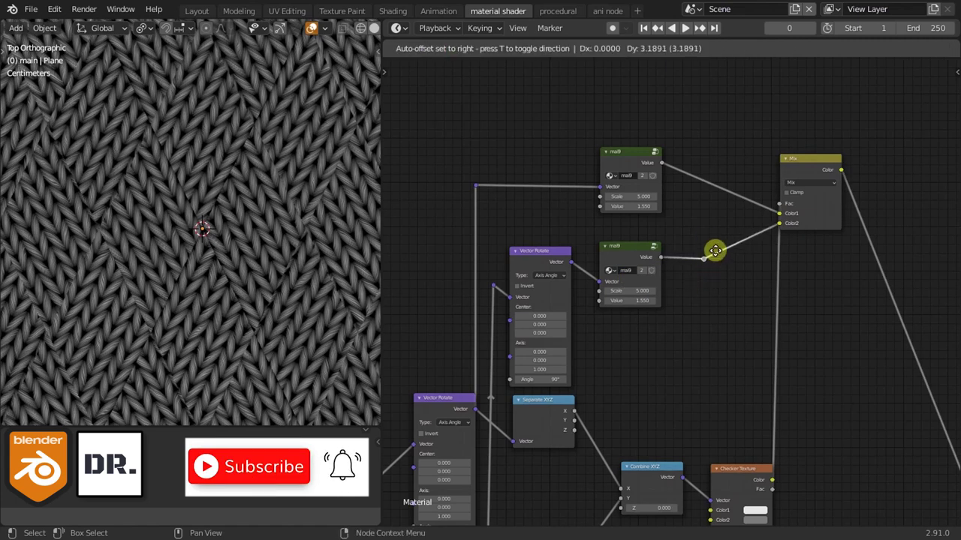
right_click_drag(692, 205, 707, 165, "shift")
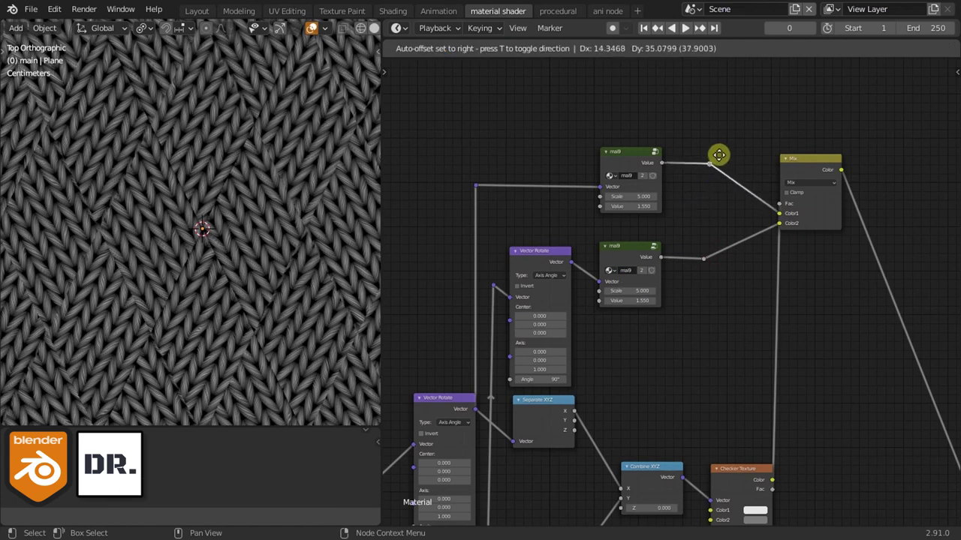
left_click(719, 156)
scroll(233, 210, "up", 3)
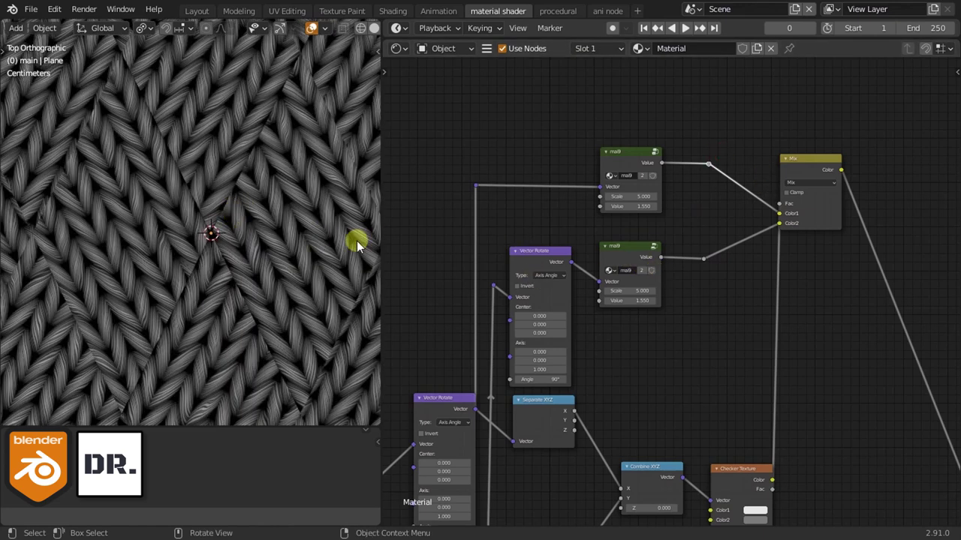
left_click_drag(802, 163, 795, 163)
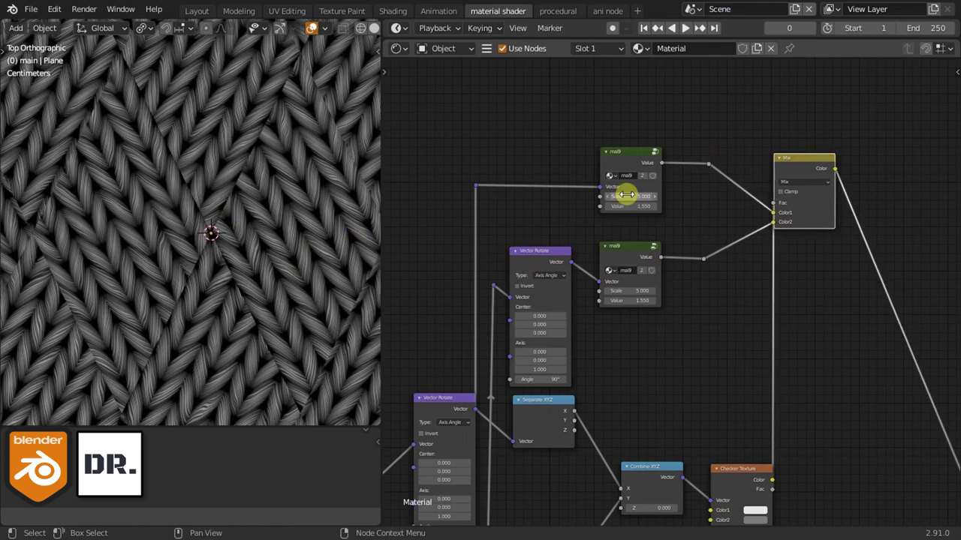
Add a Value node above the knit groups and link it to both mai9 groups.
key("shift+a")
type("val")
key("Return")
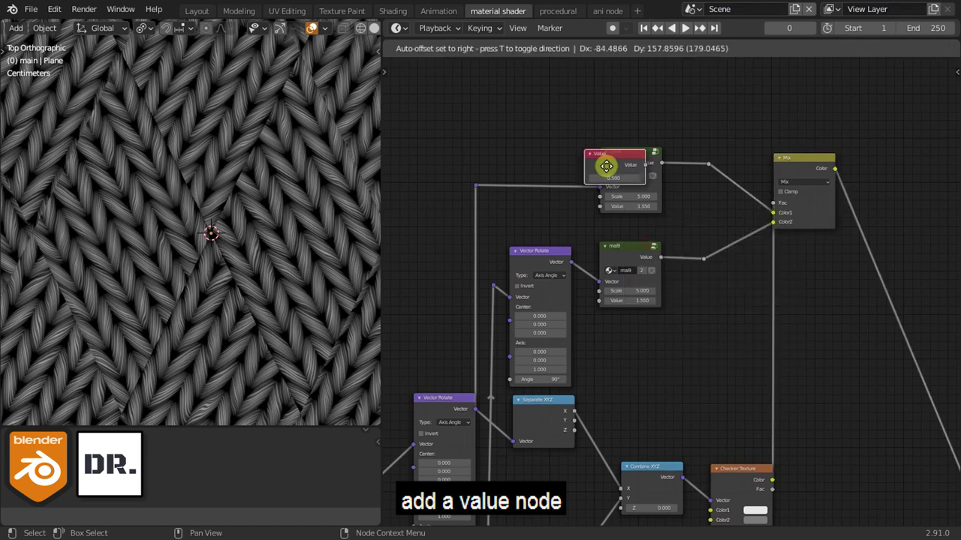
left_click(553, 150)
type("5")
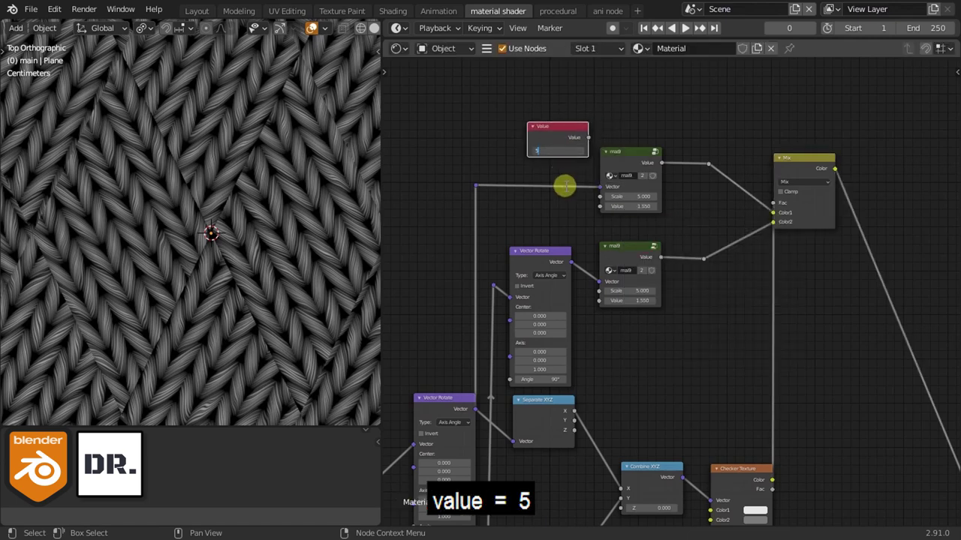
key("Return")
left_click_drag(560, 131, 547, 128)
mouse_move(540, 129)
right_mouse_down("alt")
mouse_move(611, 167)
mouse_move(642, 299)
right_mouse_up("alt")
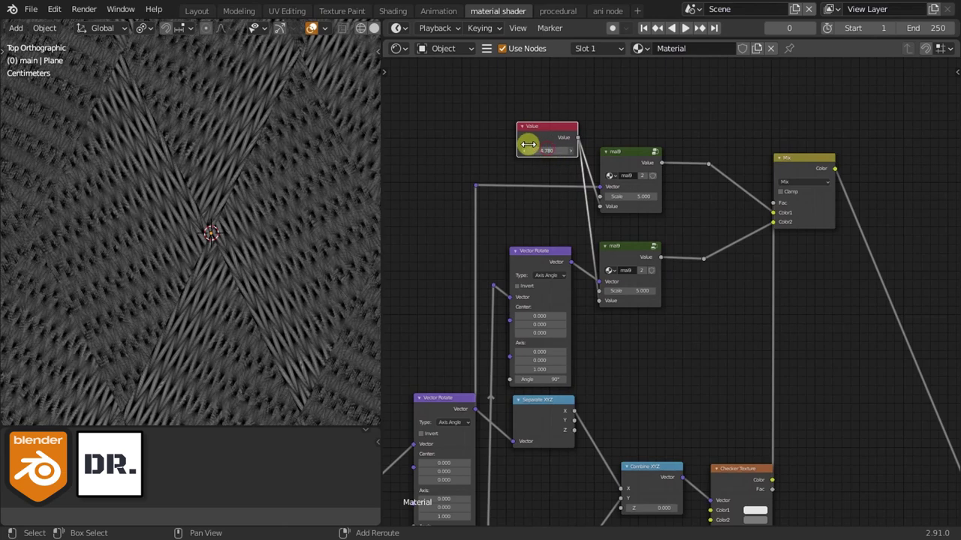
Move the link onto the knit group's Scale input and set the Value to 8.420.
left_click_drag(547, 150, 487, 142)
left_click_drag(599, 207, 598, 197)
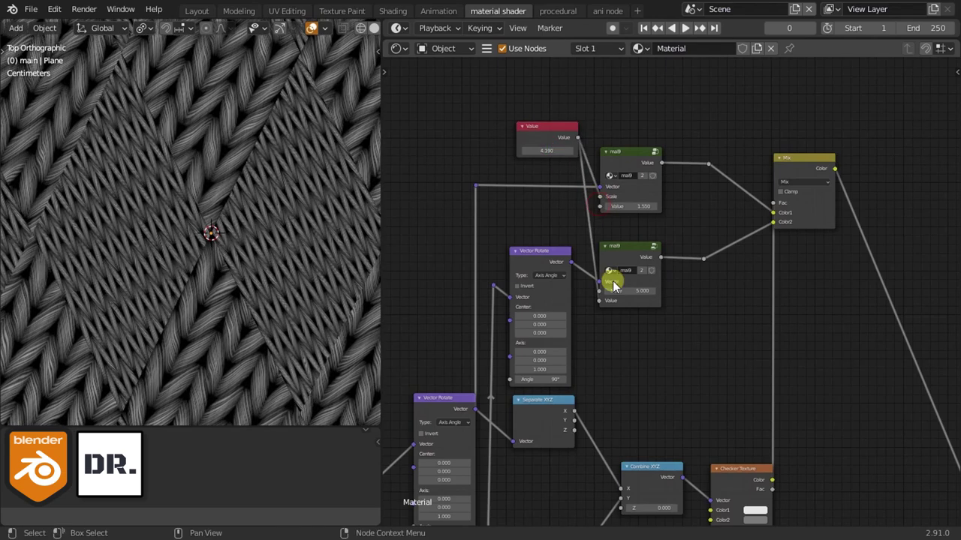
left_click_drag(599, 301, 598, 290)
left_click_drag(546, 151, 836, 152)
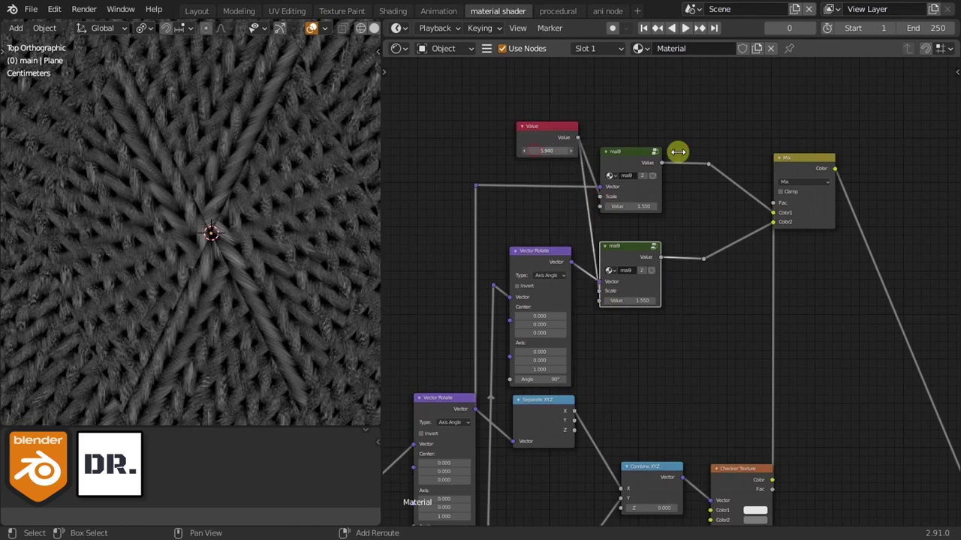
Reposition the Value node up and left above the knit groups.
scroll(206, 159, "up", 1)
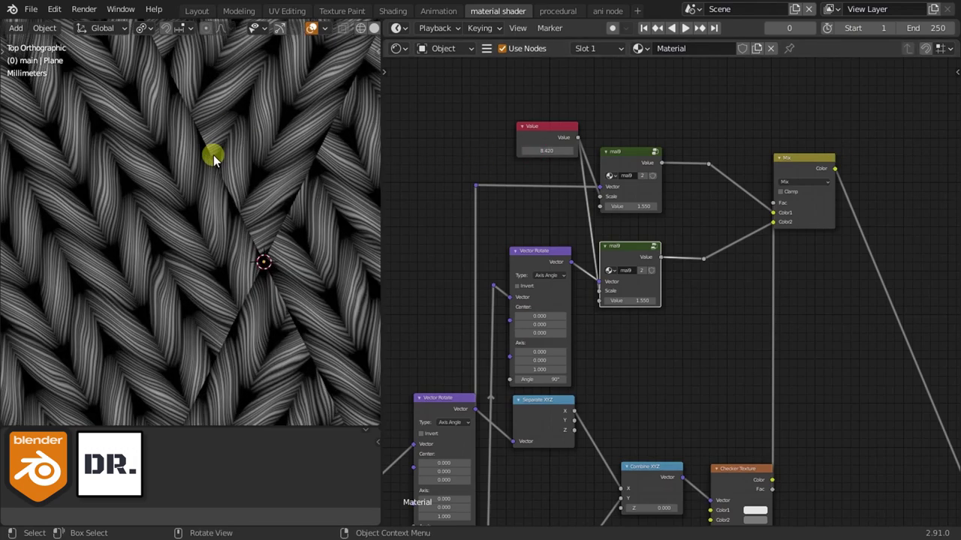
scroll(212, 158, "down", 5)
scroll(212, 166, "up", 4)
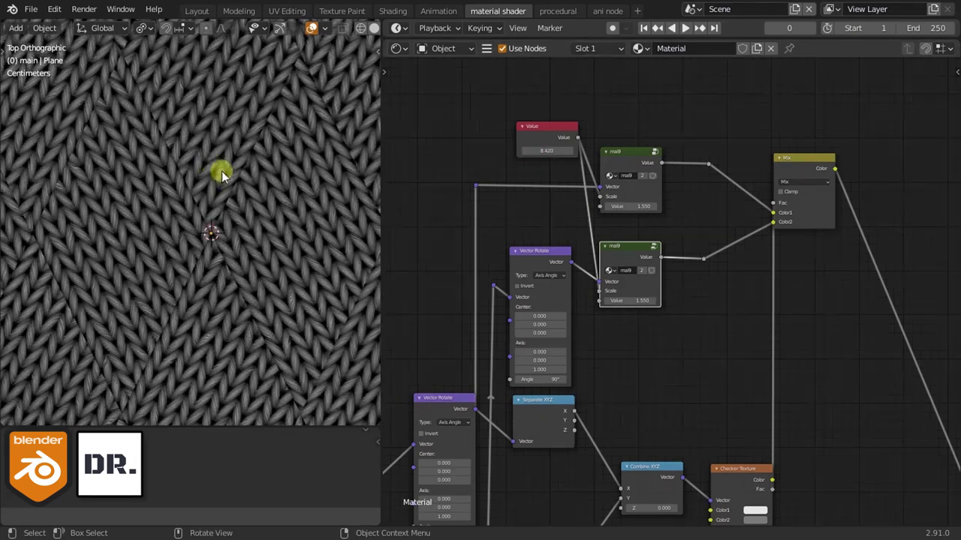
left_click(691, 328)
middle_click_drag(692, 329, 675, 293)
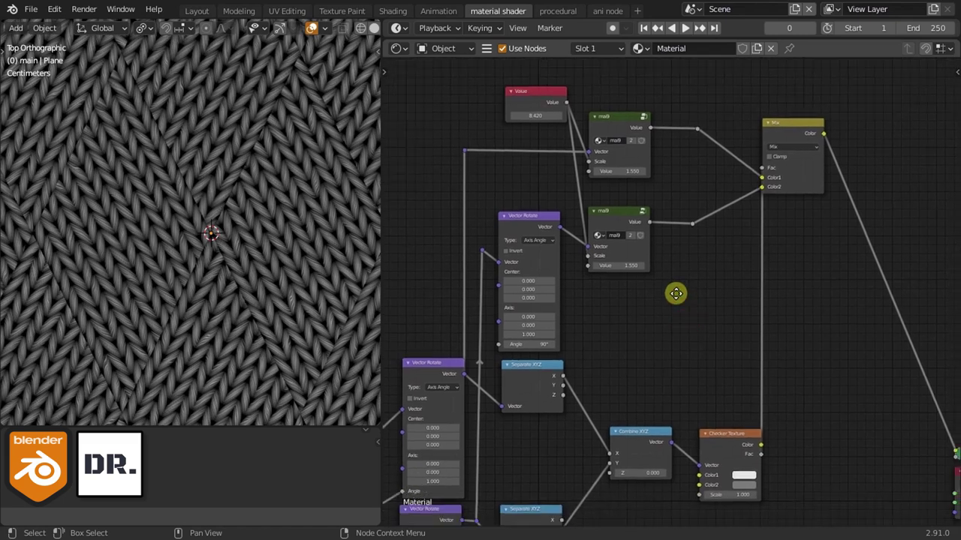
scroll(689, 291, "up", 1)
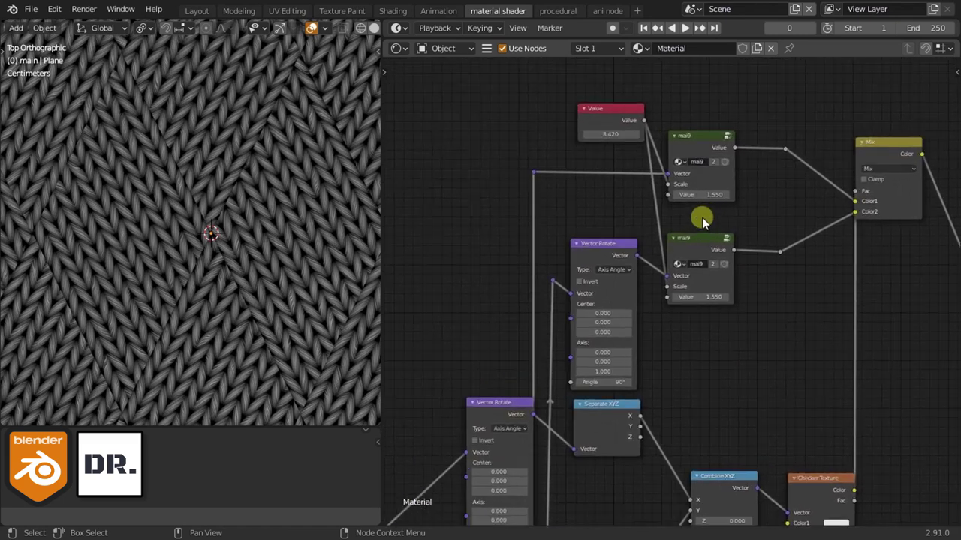
mouse_move(640, 146)
left_mouse_down()
mouse_move(609, 126)
mouse_move(581, 132)
left_mouse_up()
scroll(701, 189, "up", 1)
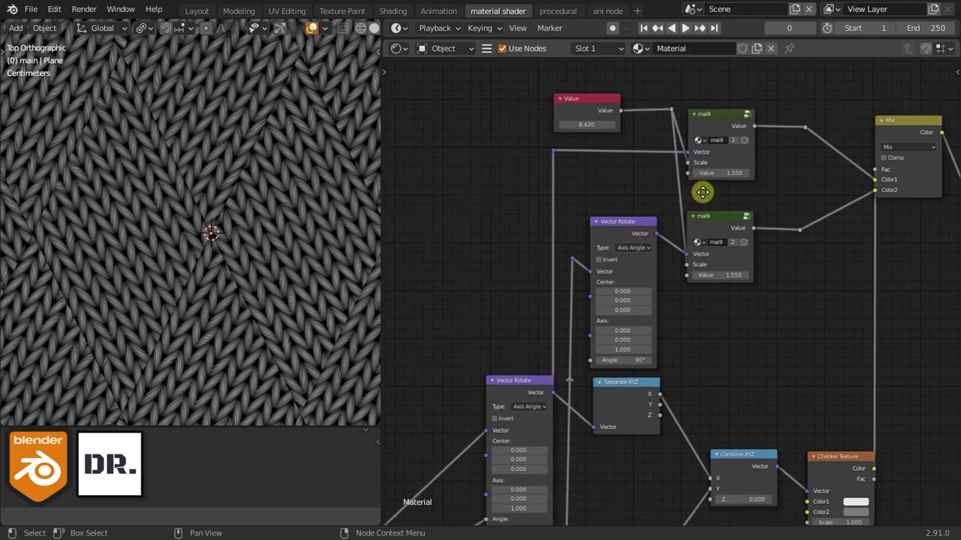
scroll(627, 124, "up", 1)
left_click_drag(593, 83, 600, 90)
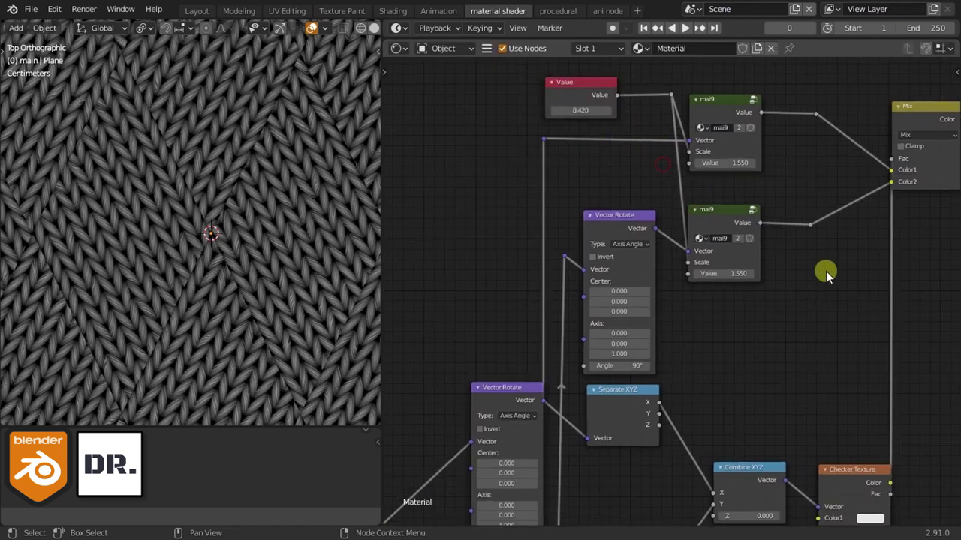
scroll(877, 349, "down", 2)
scroll(841, 315, "up", 1)
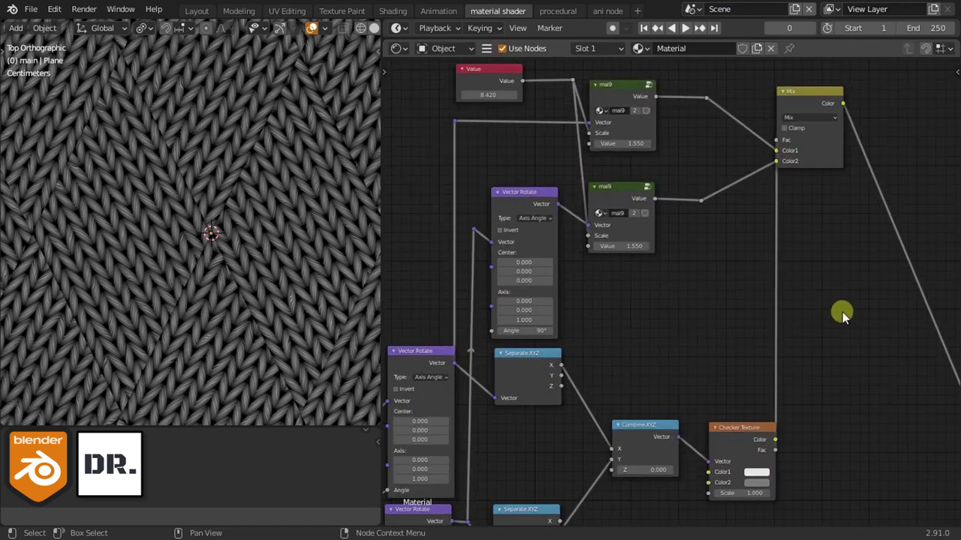
mouse_move(560, 309)
middle_mouse_down()
mouse_move(628, 242)
mouse_move(633, 311)
middle_mouse_up()
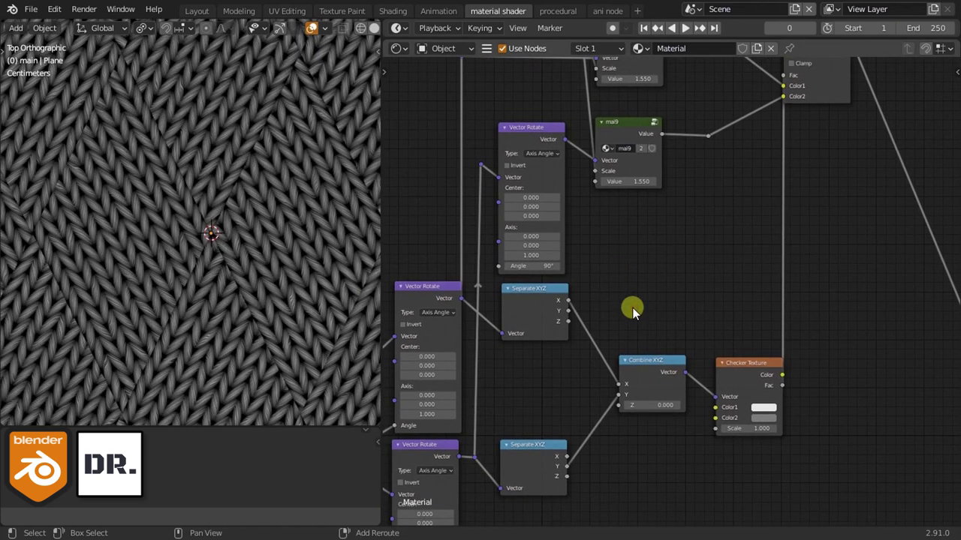
Add a Ping-pong Math node beside Separate XYZ and shift the Mix node right.
key("shift+a")
type("math")
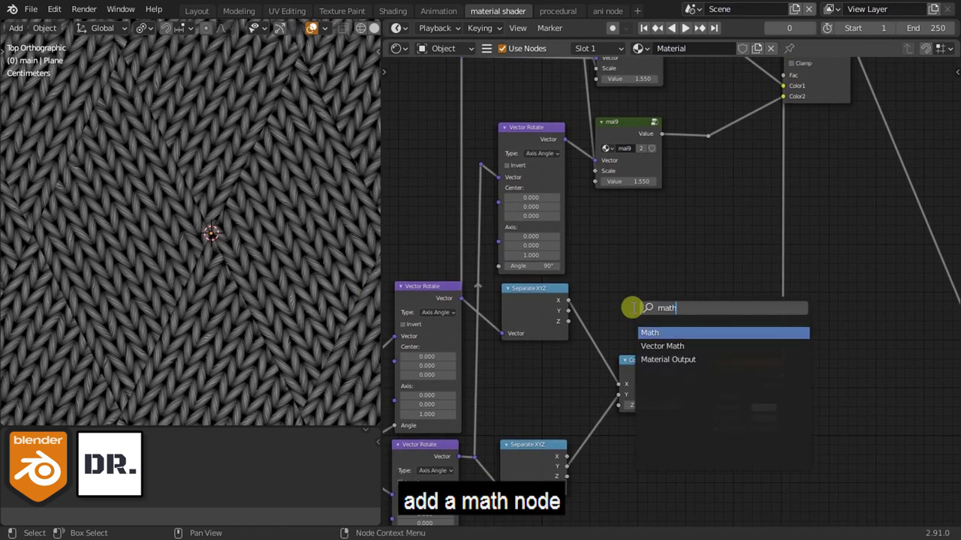
left_click(650, 333)
left_click(643, 288)
scroll(644, 289, "up", 2)
scroll(638, 248, "up", 1)
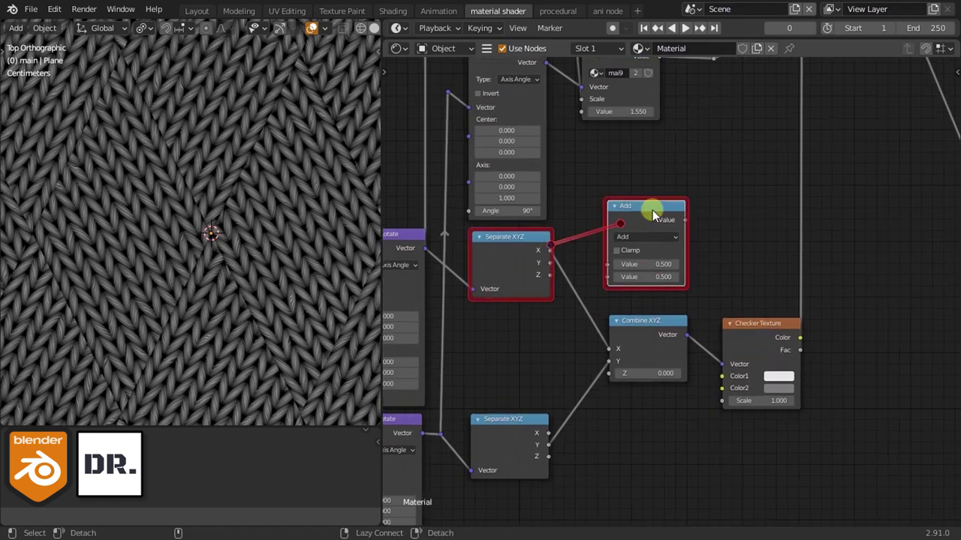
left_click(647, 236)
left_click(485, 366)
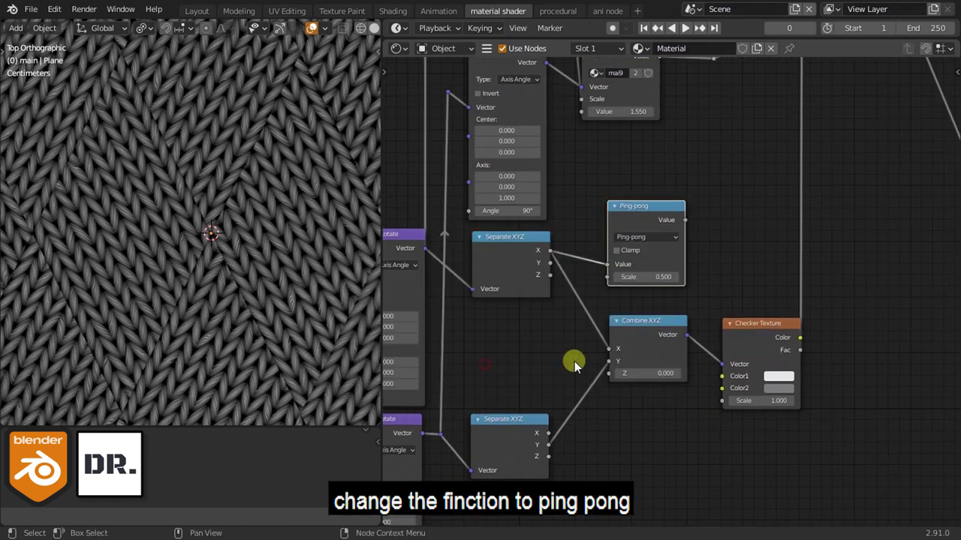
mouse_move(654, 220)
middle_mouse_down()
mouse_move(650, 176)
mouse_move(735, 260)
mouse_move(713, 284)
middle_mouse_up()
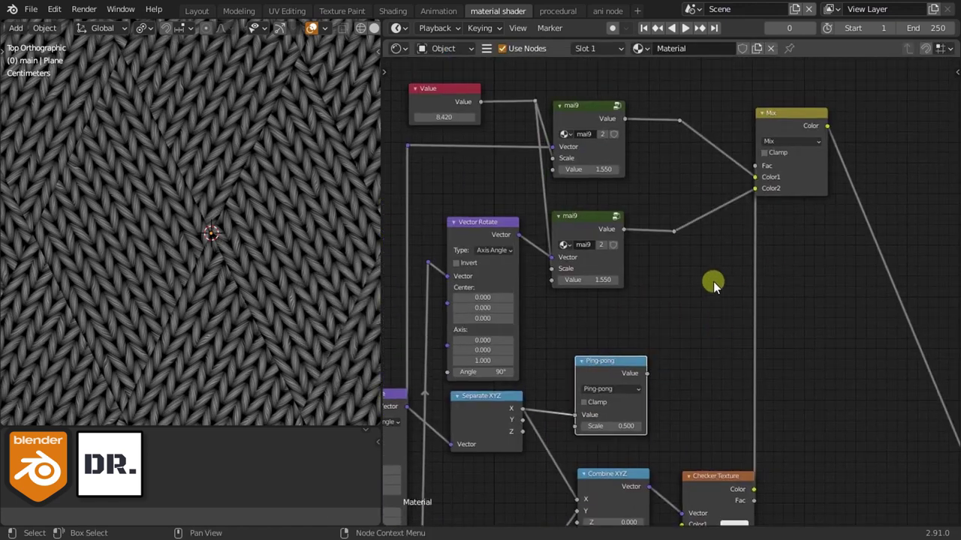
mouse_move(656, 293)
left_mouse_down()
mouse_move(813, 101)
mouse_move(851, 123)
left_mouse_up()
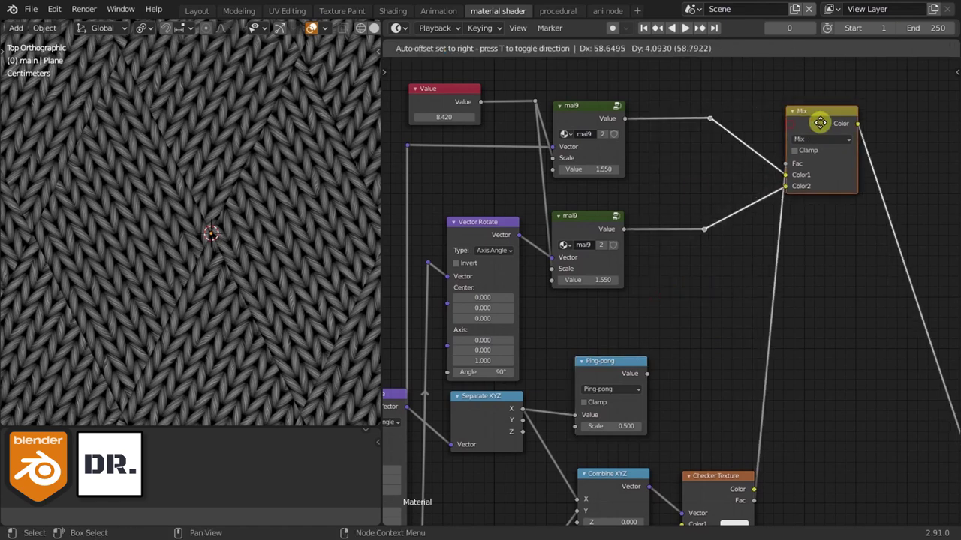
scroll(701, 279, "up", 1)
Duplicate the Ping-pong node as a Multiply fed by the mai9 value and Ping-pong output.
left_click(611, 296)
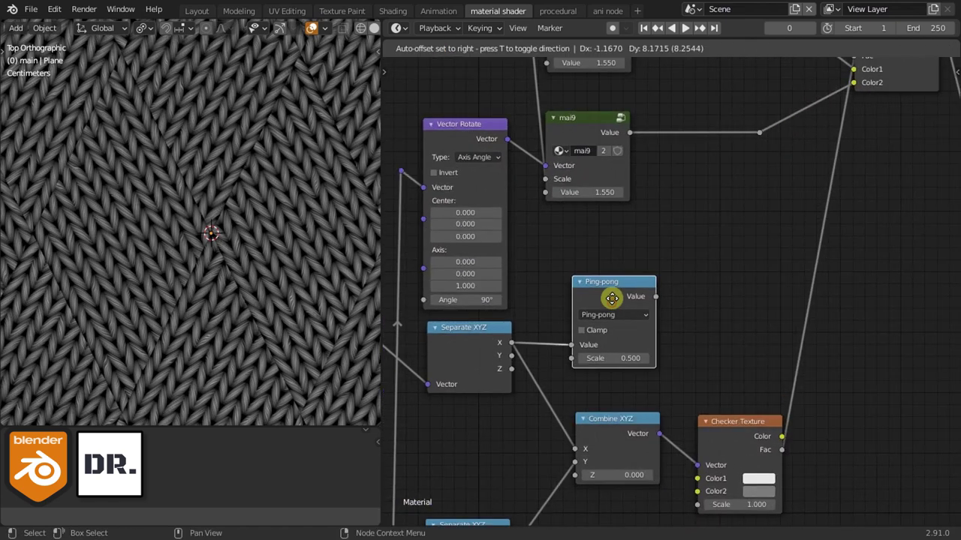
key("shift+d")
left_click(678, 153)
left_click_drag(628, 132, 691, 223)
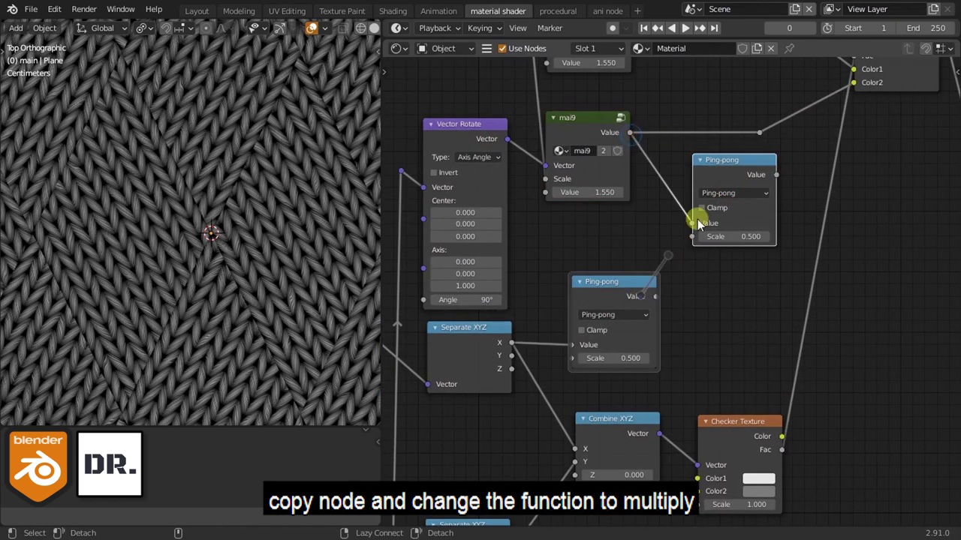
left_click_drag(655, 296, 691, 236)
left_click_drag(731, 179, 731, 142)
left_click(725, 154)
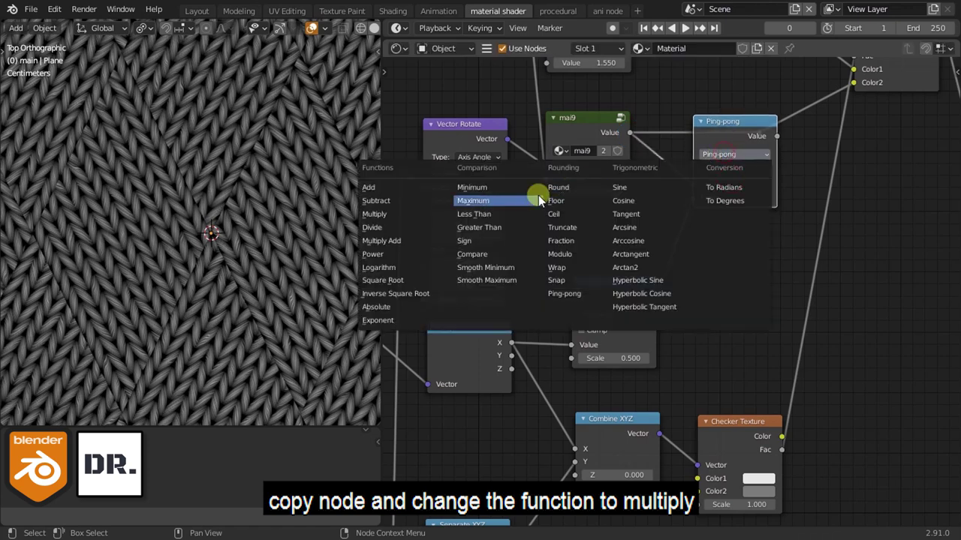
left_click(416, 214)
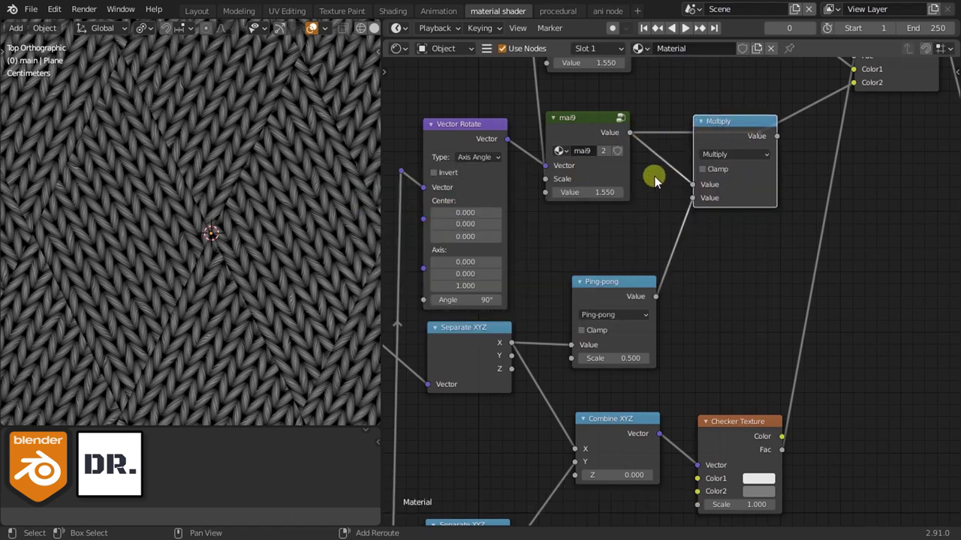
left_click_drag(662, 143, 664, 132)
left_click_drag(734, 126, 734, 142)
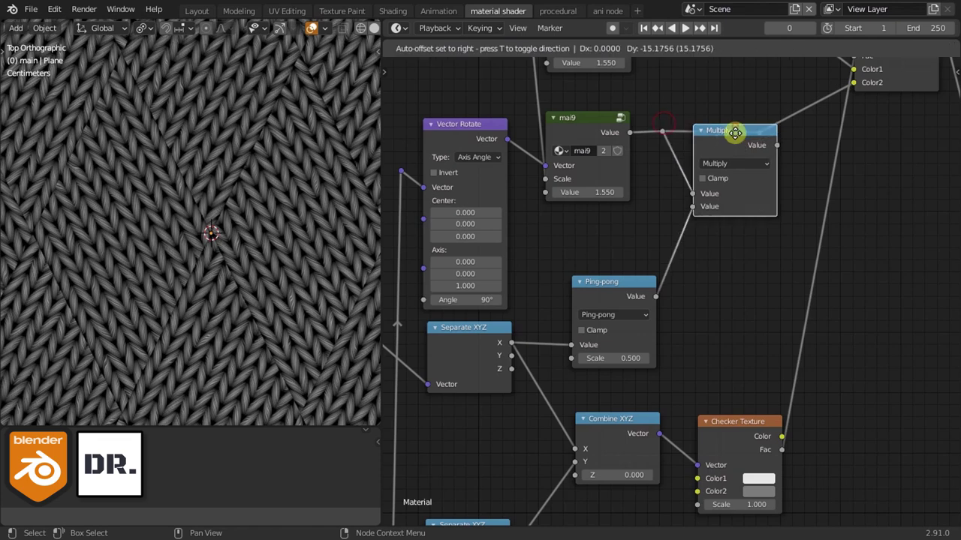
left_click_drag(637, 283, 597, 284)
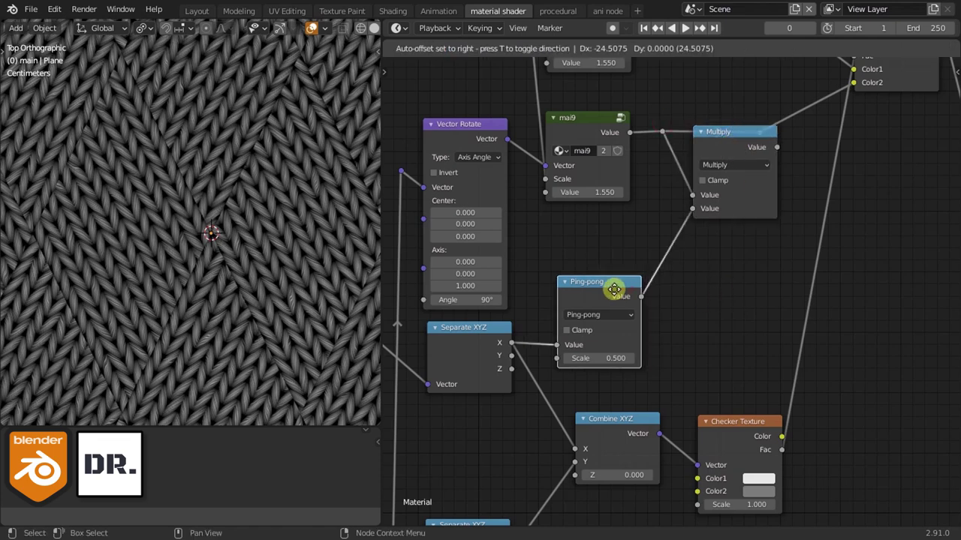
Insert a Map Range node into the Ping-pong-to-Multiply link and preview the Multiply output.
key("shift+a")
type("ma")
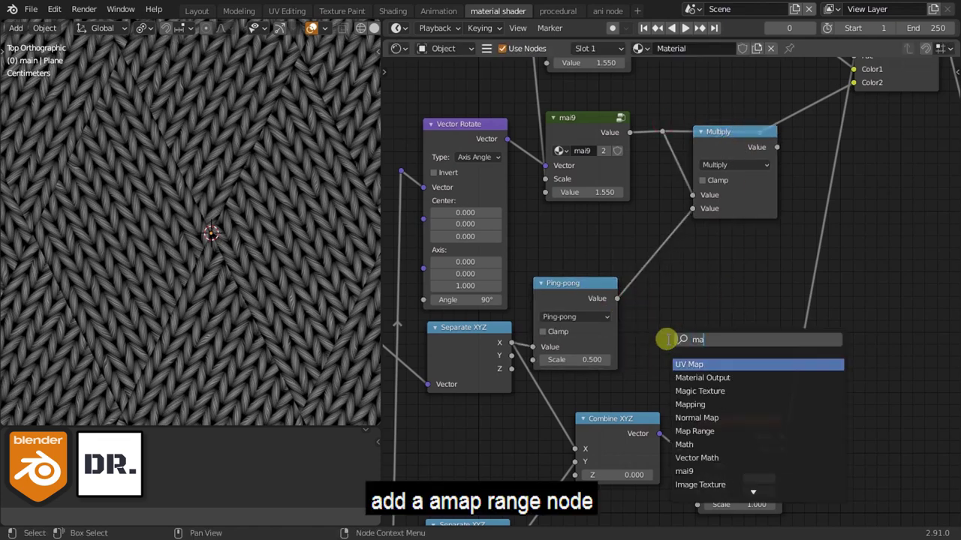
type("p")
left_click(774, 405)
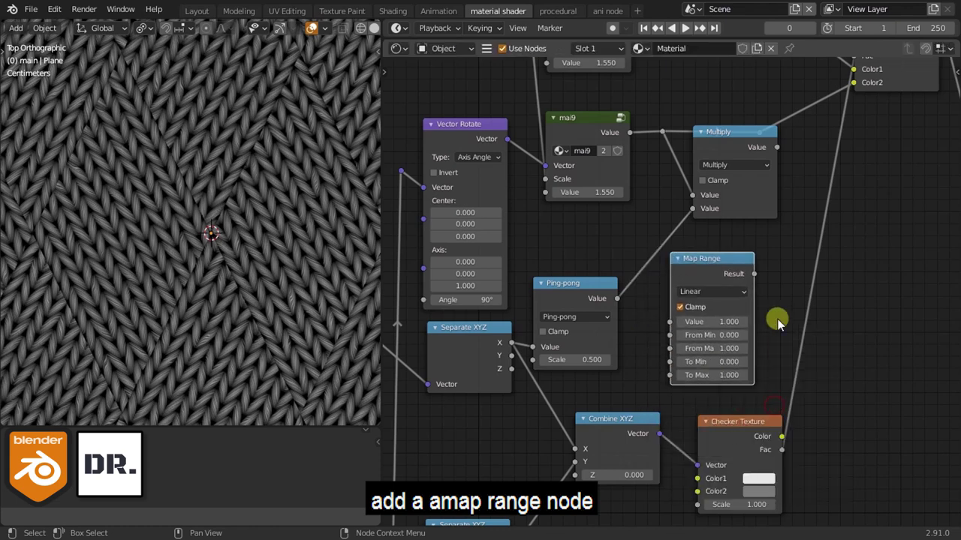
left_click(649, 297)
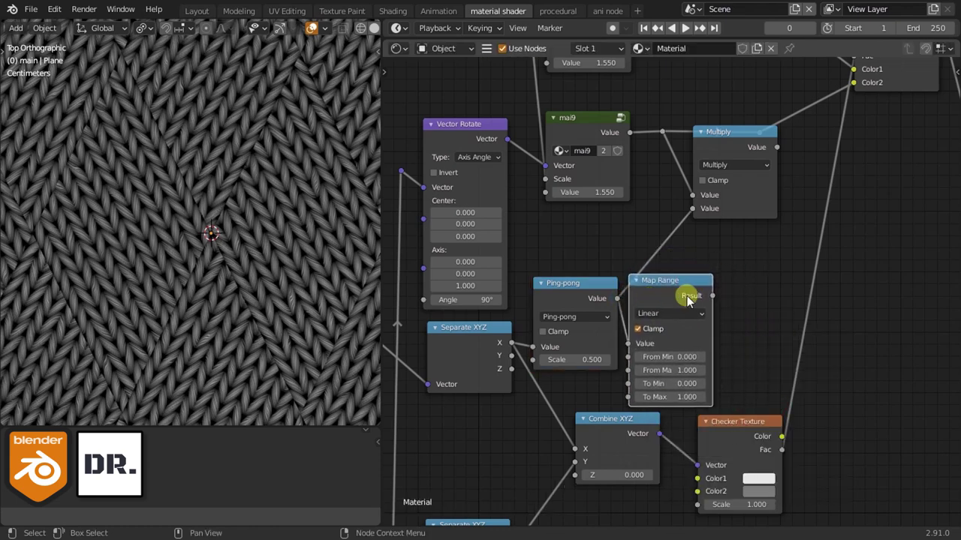
left_click_drag(695, 213, 694, 210)
left_click_drag(725, 135, 751, 139)
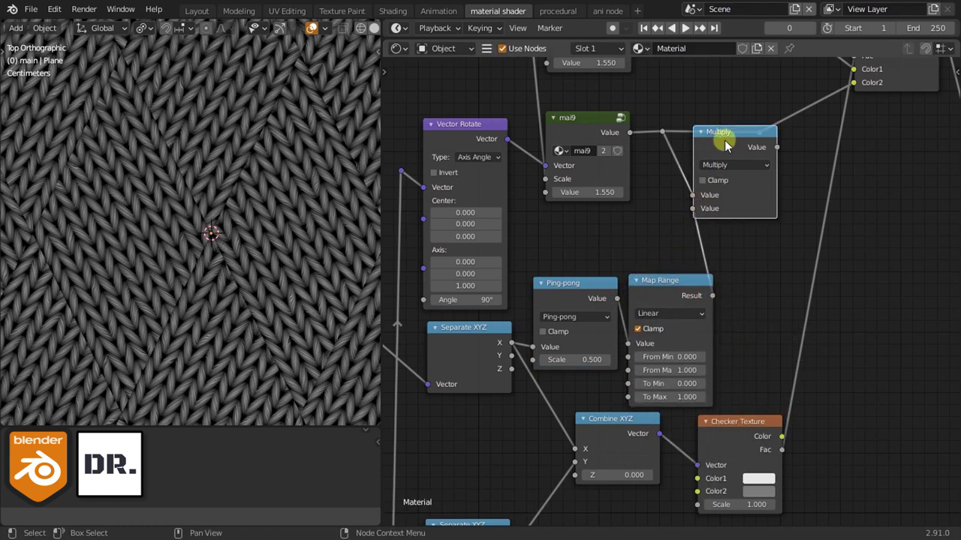
left_click(768, 148, "ctrl+shift")
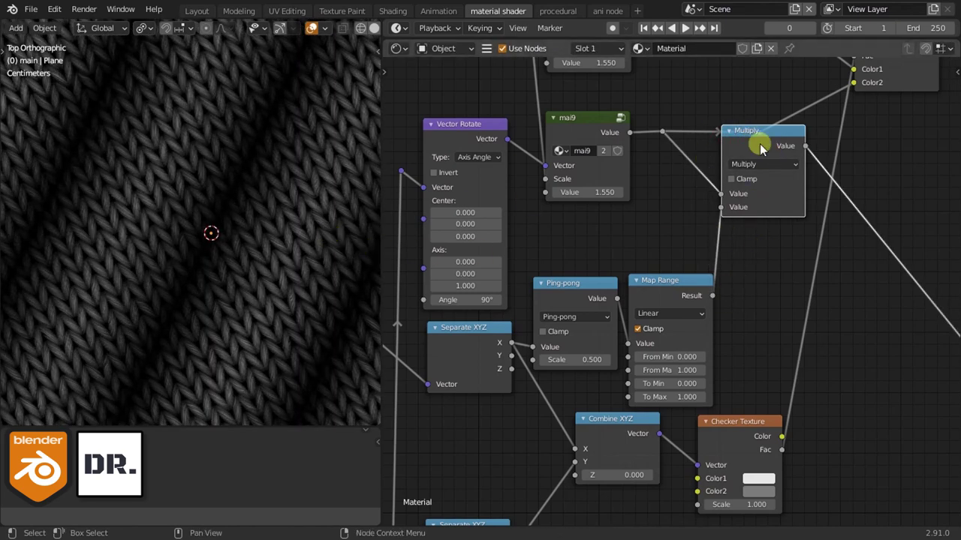
Rearrange the Multiply and Ping-pong nodes and lower Map Range From Max to 0.16.
mouse_move(761, 143)
left_mouse_down()
mouse_move(770, 168)
mouse_move(754, 108)
left_mouse_up()
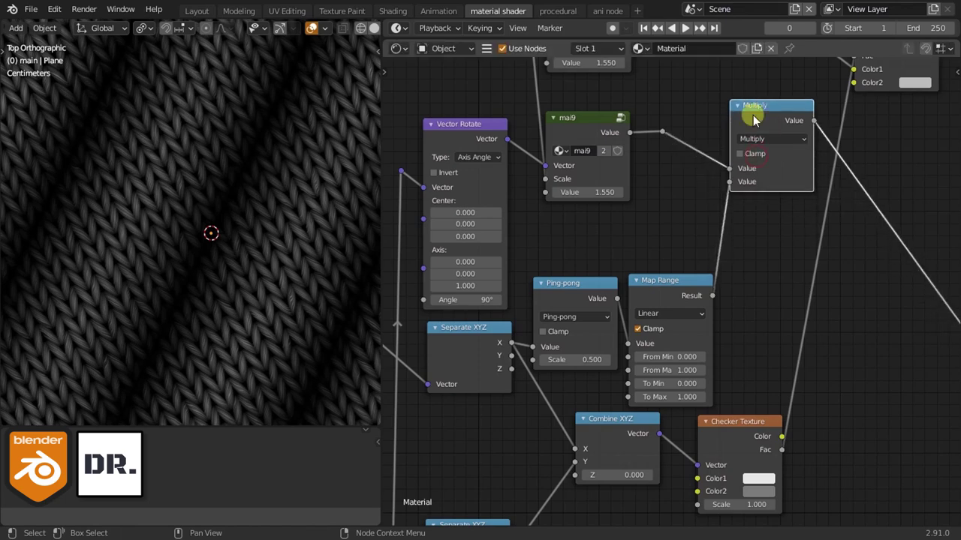
middle_click_drag(730, 220, 759, 165)
mouse_move(593, 247)
left_mouse_down()
mouse_move(654, 236)
mouse_move(647, 240)
left_mouse_up()
middle_click_drag(800, 178, 783, 237)
mouse_move(766, 178)
left_mouse_down()
mouse_move(764, 120)
mouse_move(799, 89)
mouse_move(829, 161)
left_mouse_up()
scroll(795, 109, "down", 2)
scroll(788, 218, "up", 2)
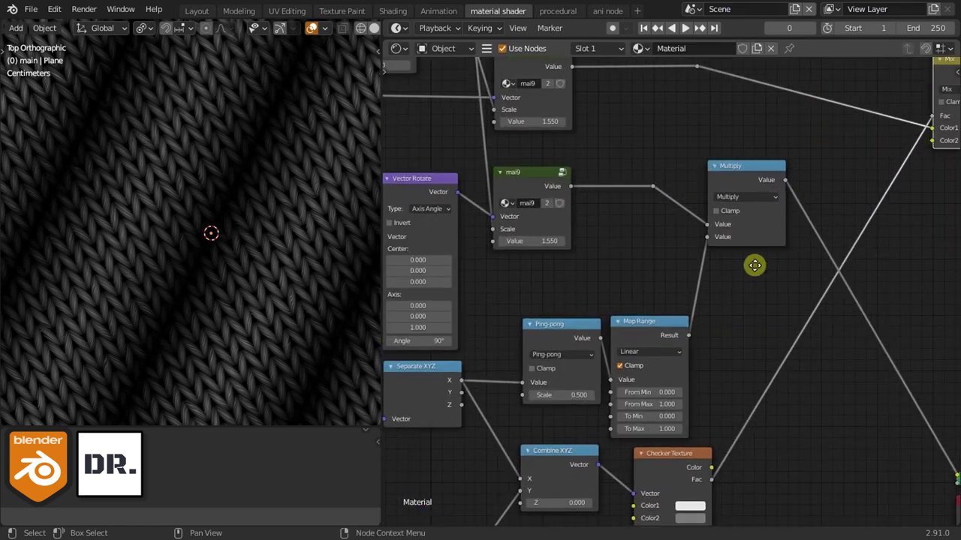
scroll(737, 248, "up", 1)
mouse_move(716, 289)
left_mouse_down()
mouse_move(622, 278)
mouse_move(633, 279)
left_mouse_up()
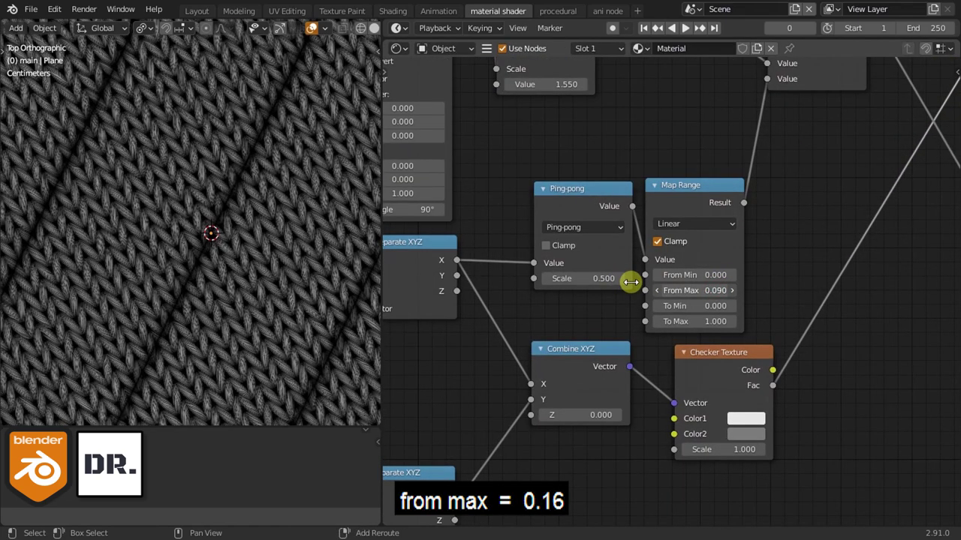
scroll(256, 268, "down", 3)
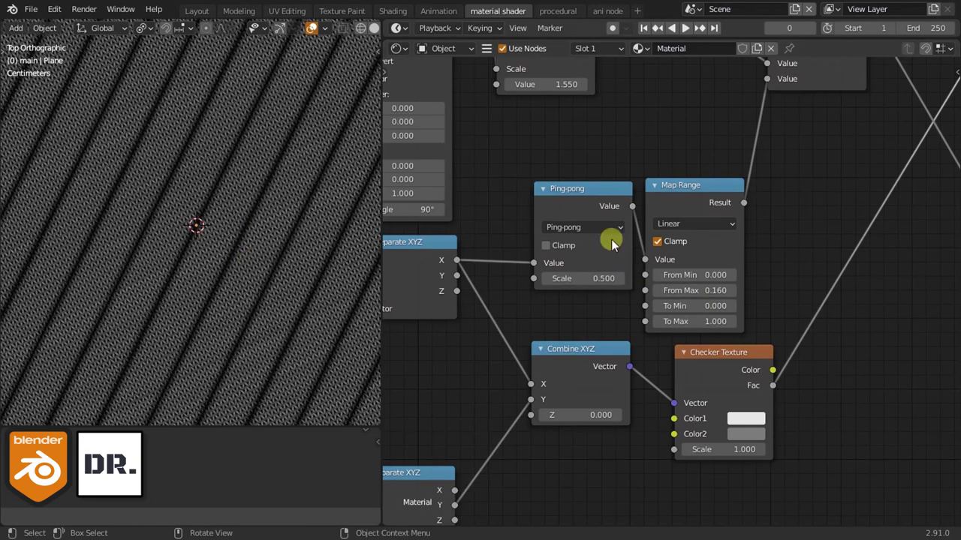
scroll(611, 240, "down", 2)
mouse_move(818, 154)
middle_mouse_down()
mouse_move(780, 233)
mouse_move(784, 248)
middle_mouse_up()
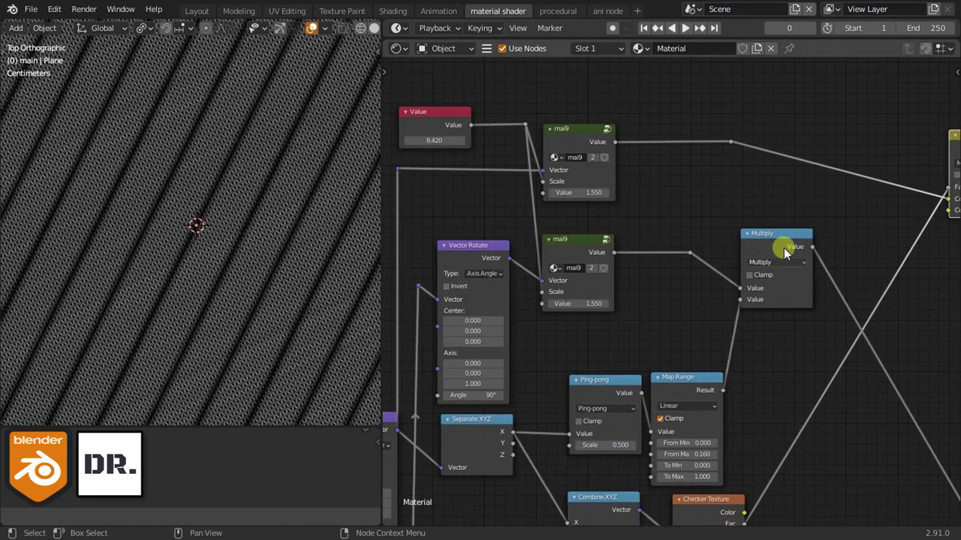
Duplicate the Multiply node onto the upper mai9 group's output link.
left_click_drag(781, 247, 785, 273)
key("shift+d")
left_click(800, 99)
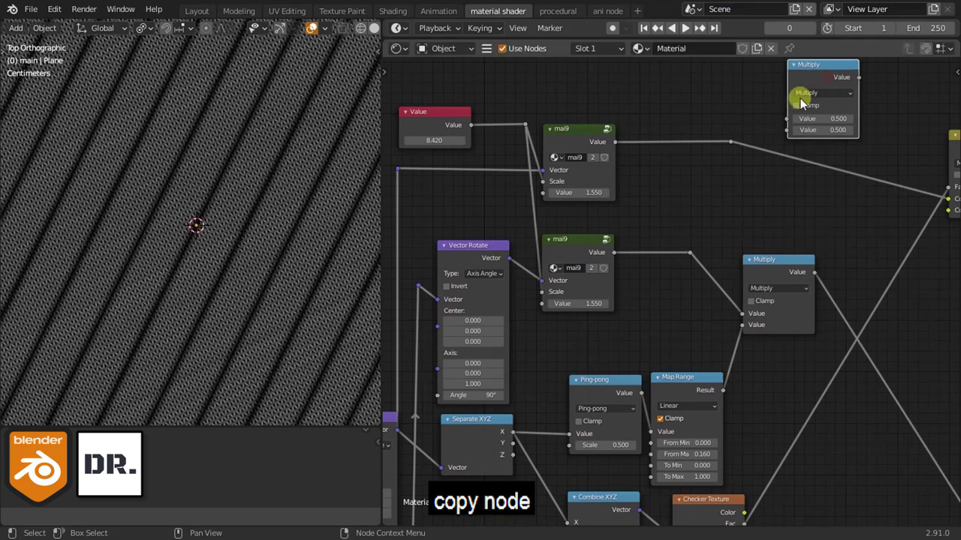
left_click_drag(809, 86, 753, 107)
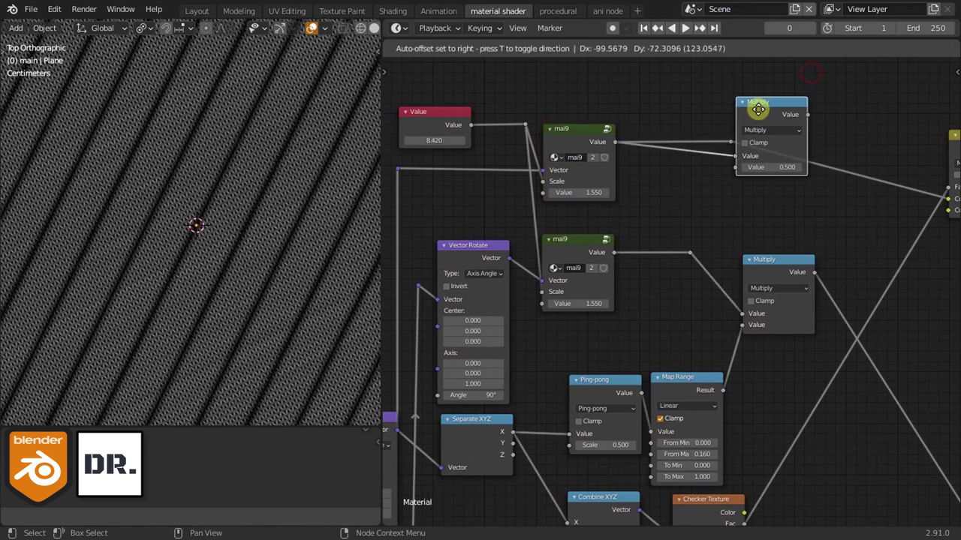
scroll(751, 112, "down", 2)
scroll(740, 117, "down", 1)
Copy the Ping-pong and Map Range pair, feed it Separate XYZ Y, and connect Result to the top Multiply.
left_click_drag(697, 213, 641, 269)
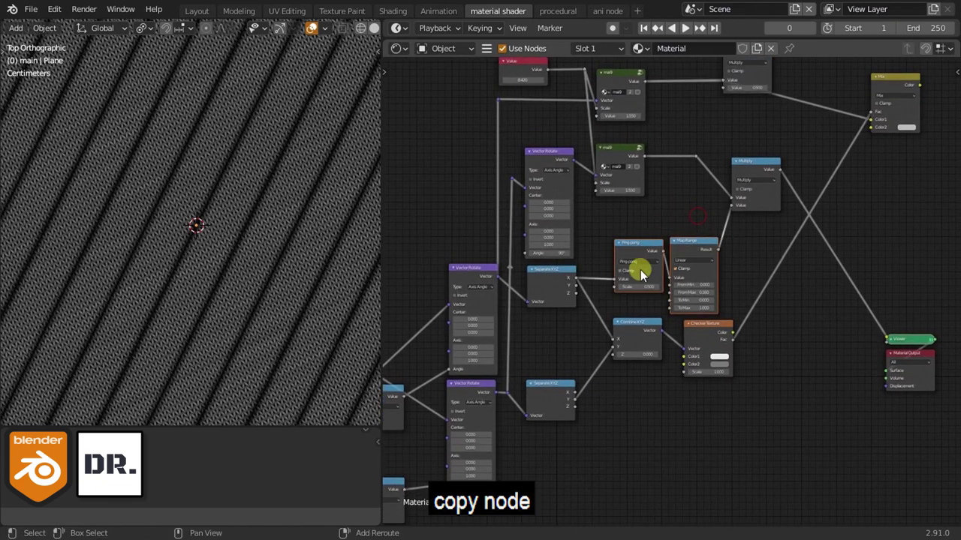
key("shift+d")
left_click(637, 420)
scroll(636, 243, "up", 3)
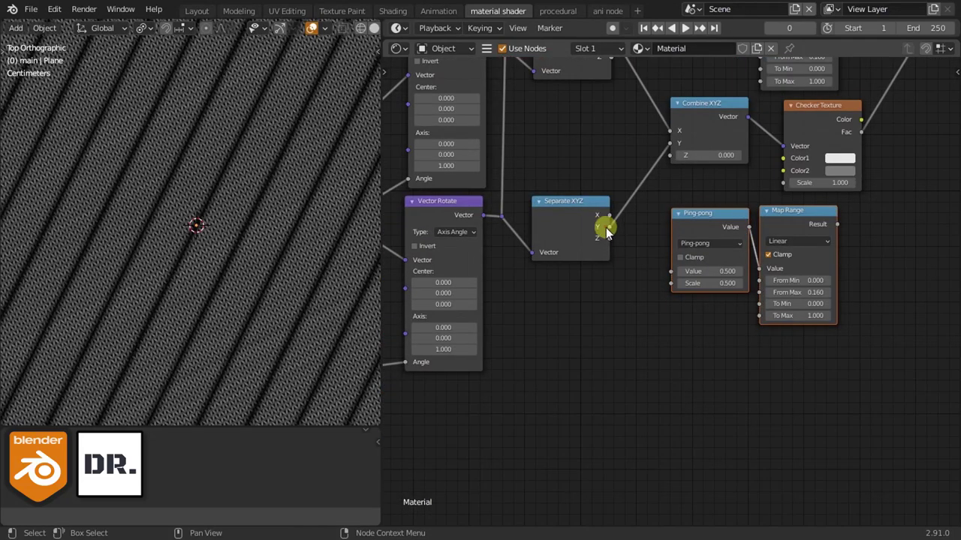
left_click_drag(608, 227, 672, 272)
scroll(751, 247, "down", 2)
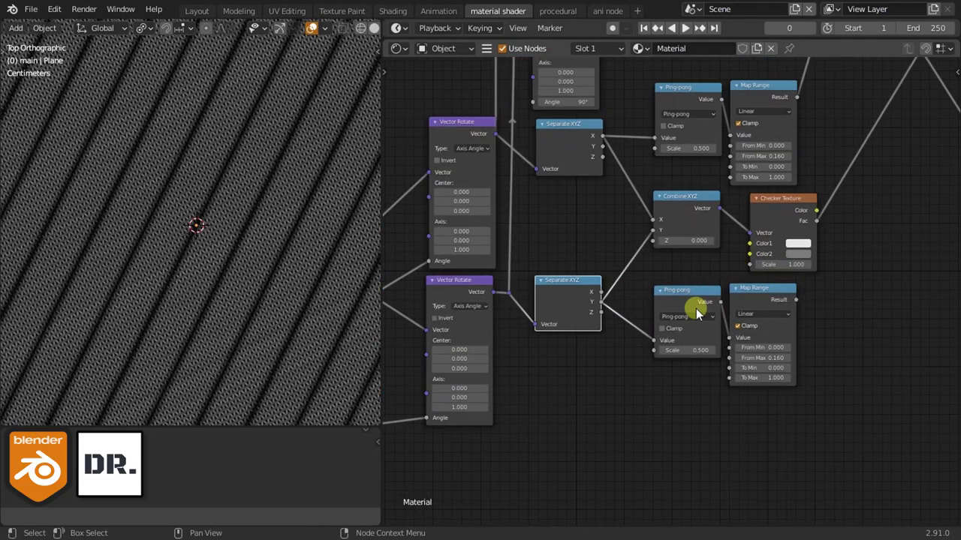
scroll(793, 167, "down", 1)
scroll(713, 359, "down", 2)
right_click_drag(627, 223, 709, 150, "alt")
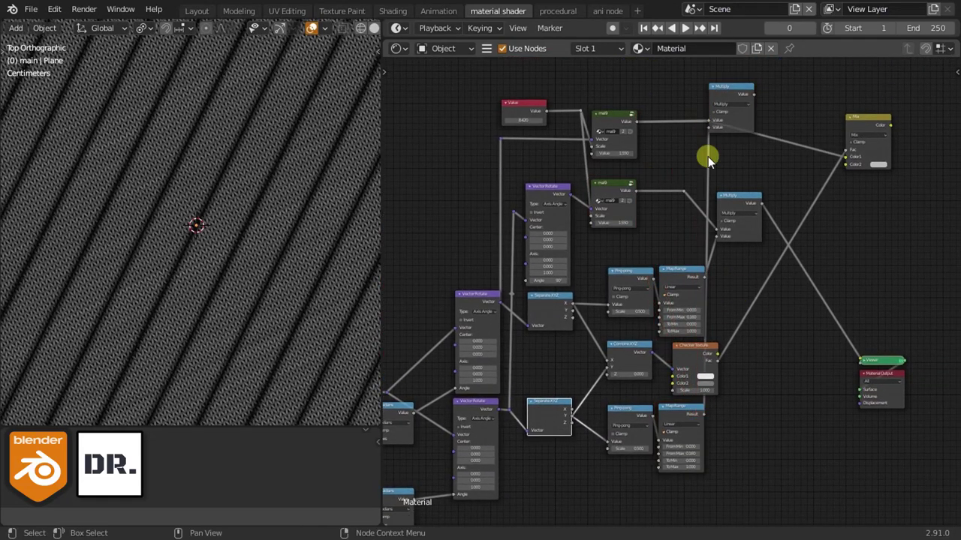
scroll(748, 218, "up", 2)
scroll(753, 139, "right", 1, "ctrl")
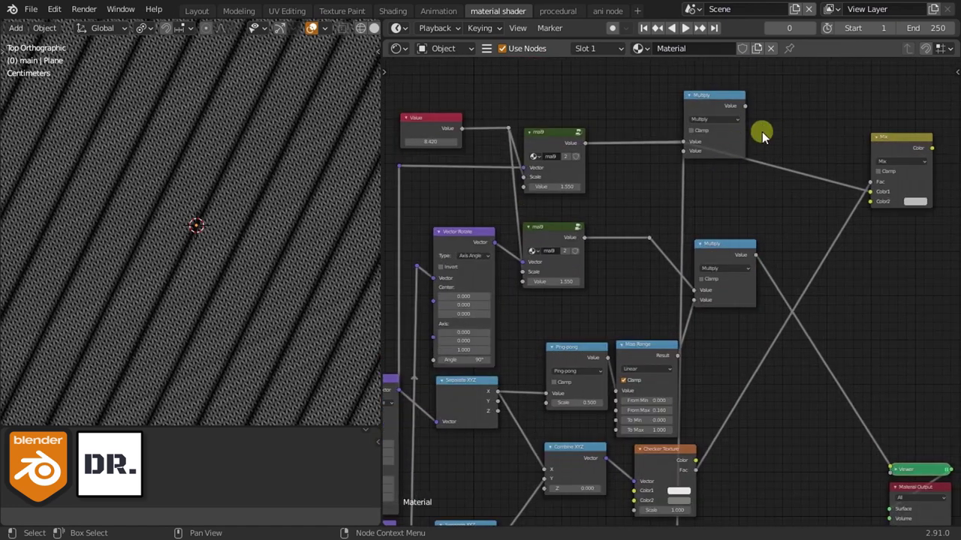
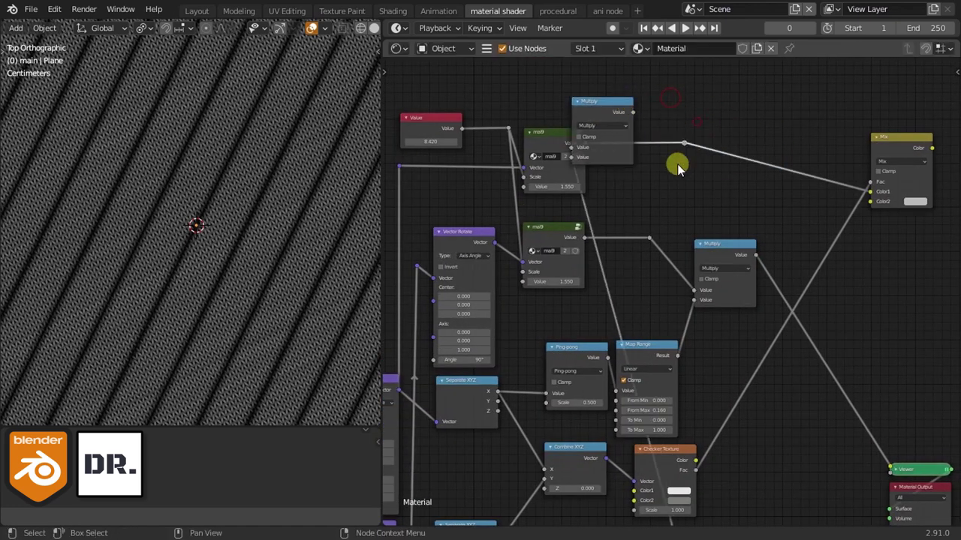
Move the top Multiply node beside the Mix node and link its output into Mix Color1.
key("g")
left_click(731, 118)
key("g")
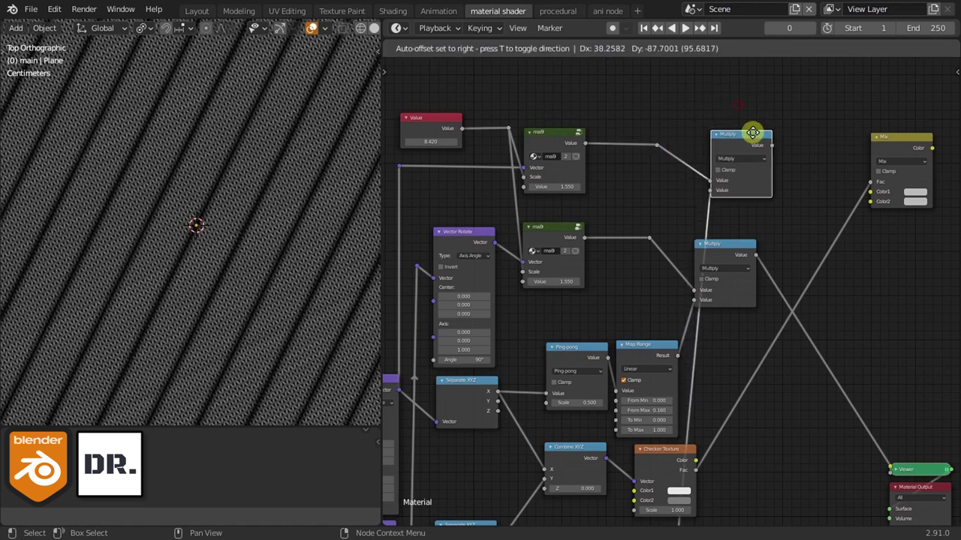
left_click(758, 161)
left_click_drag(757, 159, 867, 197)
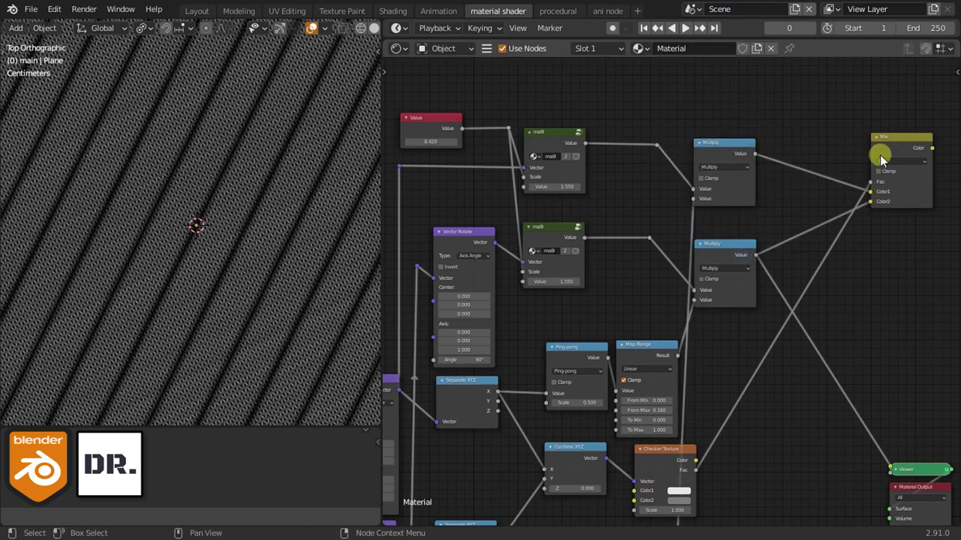
left_click_drag(882, 159, 854, 165)
left_click_drag(793, 243, 792, 276)
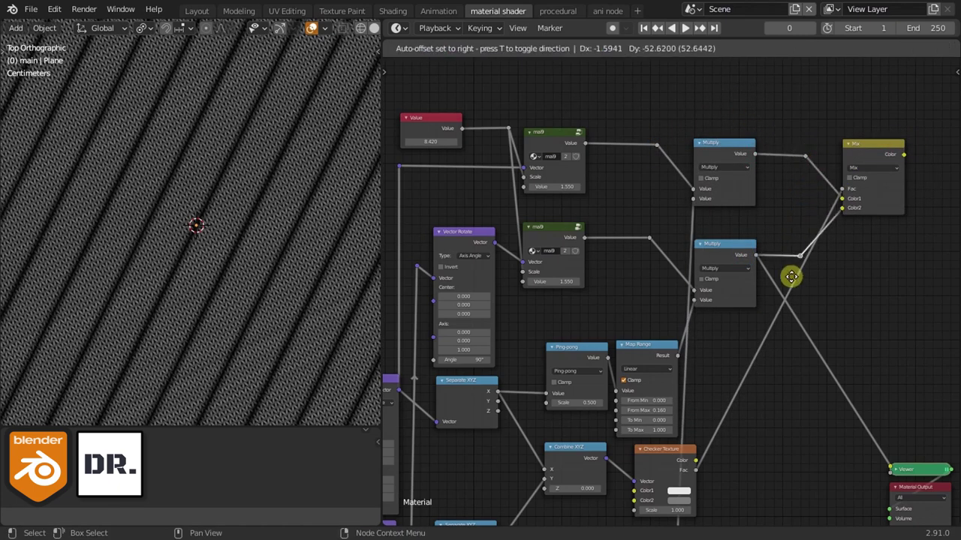
Preview the Mix node's output on the plane to see the diamond knit pattern.
left_click(858, 145, "ctrl+shift")
scroll(253, 175, "up", 3)
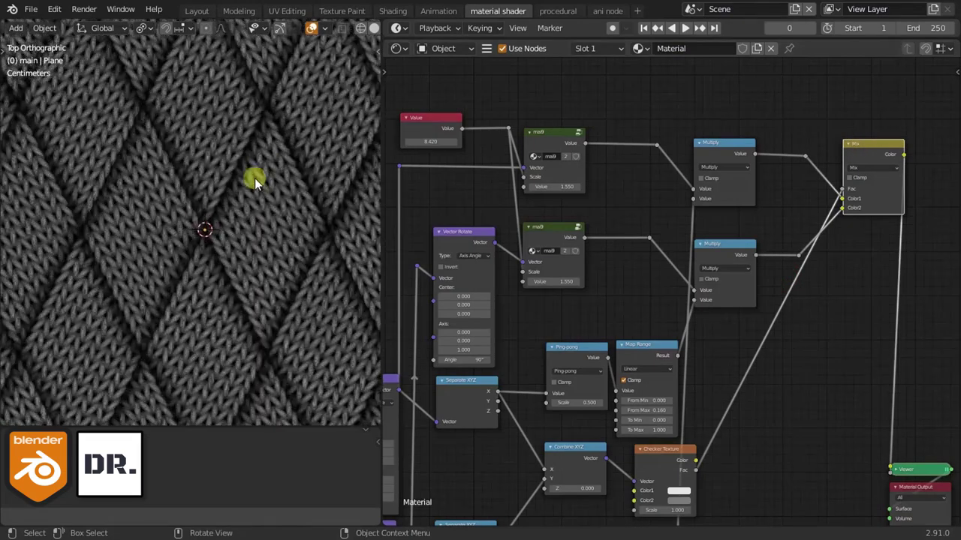
scroll(275, 202, "up", 2)
scroll(247, 255, "down", 5)
scroll(247, 255, "up", 3)
scroll(247, 255, "up", 2)
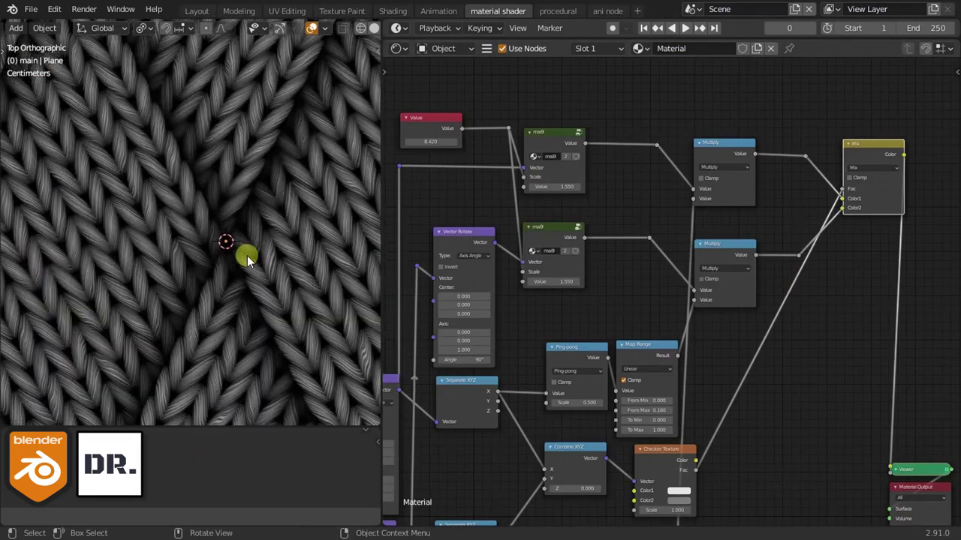
scroll(247, 255, "down", 1)
scroll(660, 326, "down", 2)
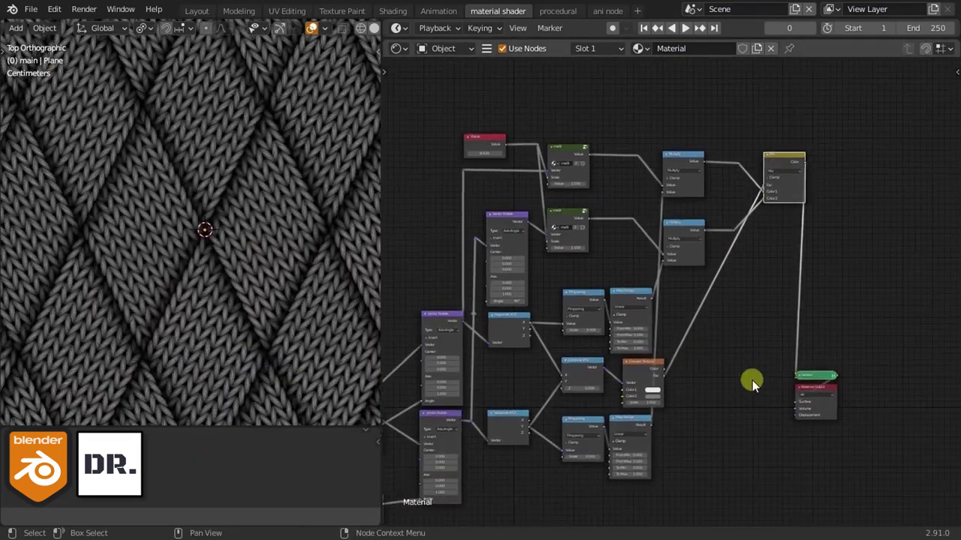
scroll(752, 379, "up", 2)
Move the Viewer and Material Output nodes up and to the right of the Mix node.
left_click_drag(677, 313, 735, 313)
right_click(735, 313)
left_click(888, 317)
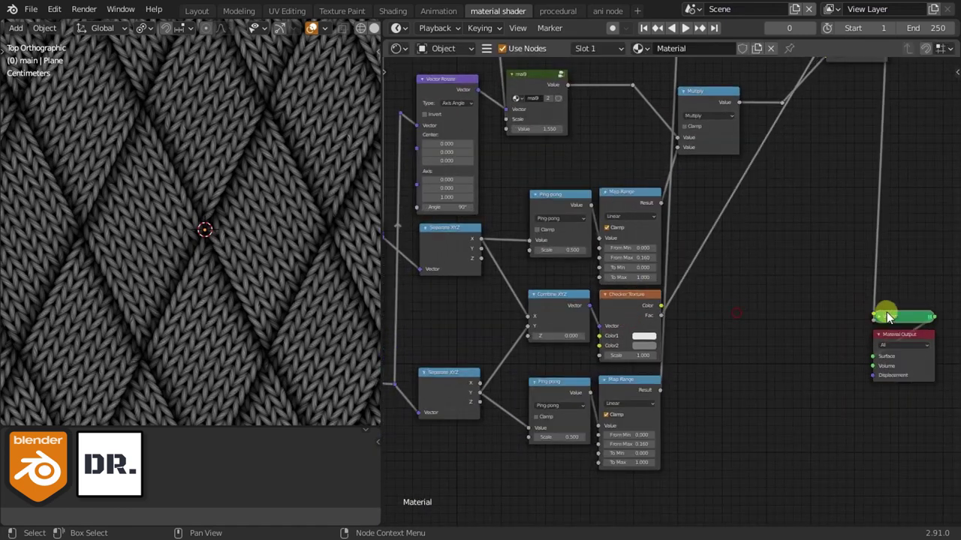
scroll(684, 440, "down", 2)
left_click_drag(719, 379, 855, 168)
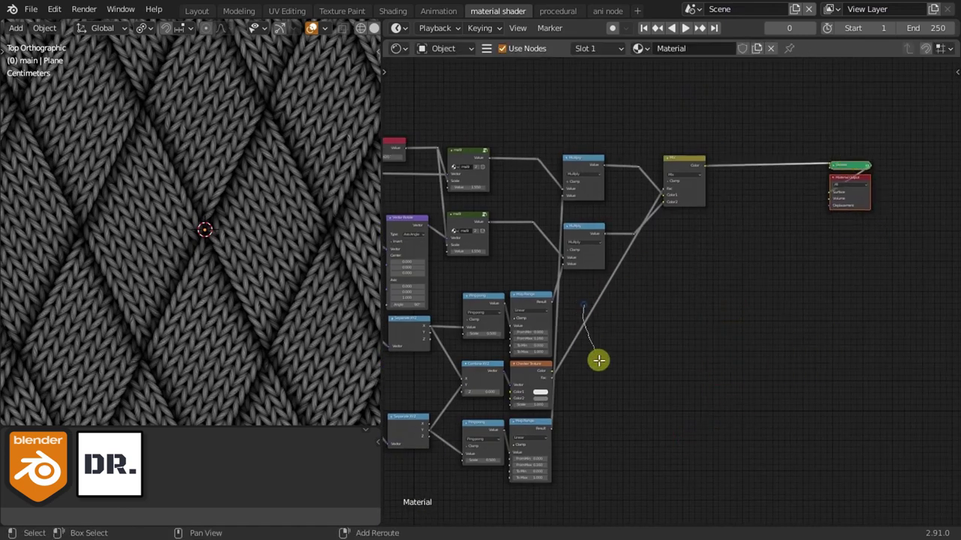
Add a bend point to the Checker Texture link to tidy its routing.
left_click_drag(594, 361, 611, 399)
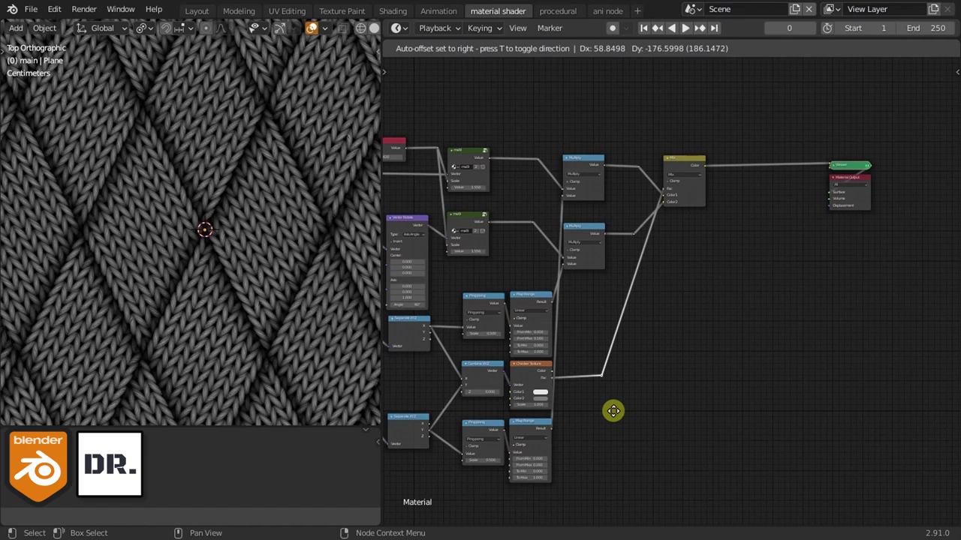
left_click(613, 411)
scroll(280, 230, "up", 3)
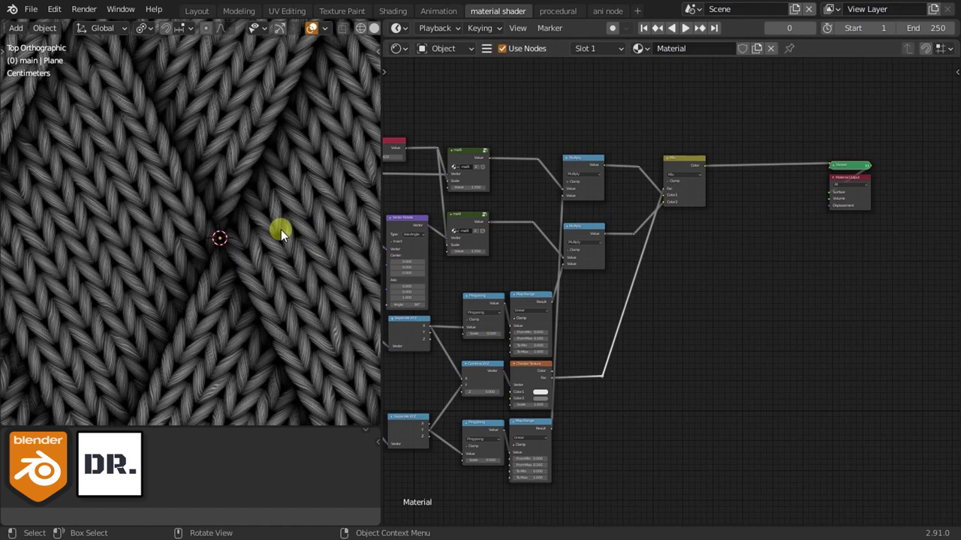
scroll(280, 230, "up", 2)
scroll(563, 328, "down", 2)
scroll(755, 328, "up", 2)
scroll(682, 274, "up", 2)
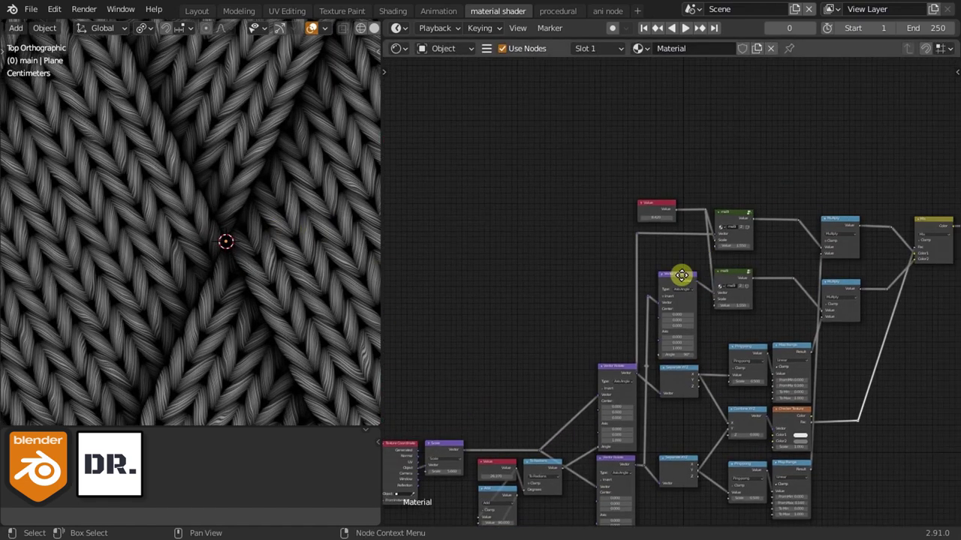
scroll(674, 275, "up", 2)
scroll(661, 259, "up", 1)
scroll(653, 247, "up", 1)
Add a 1.500 Value node and feed it to both mai9 Value inputs through a shared reroute.
key("shift+a")
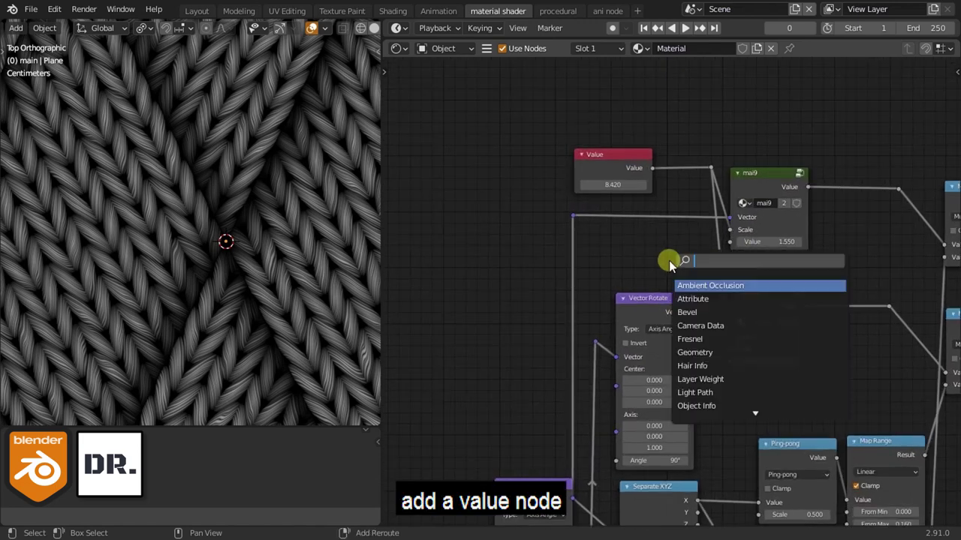
type("va")
key("Return")
left_click(488, 261)
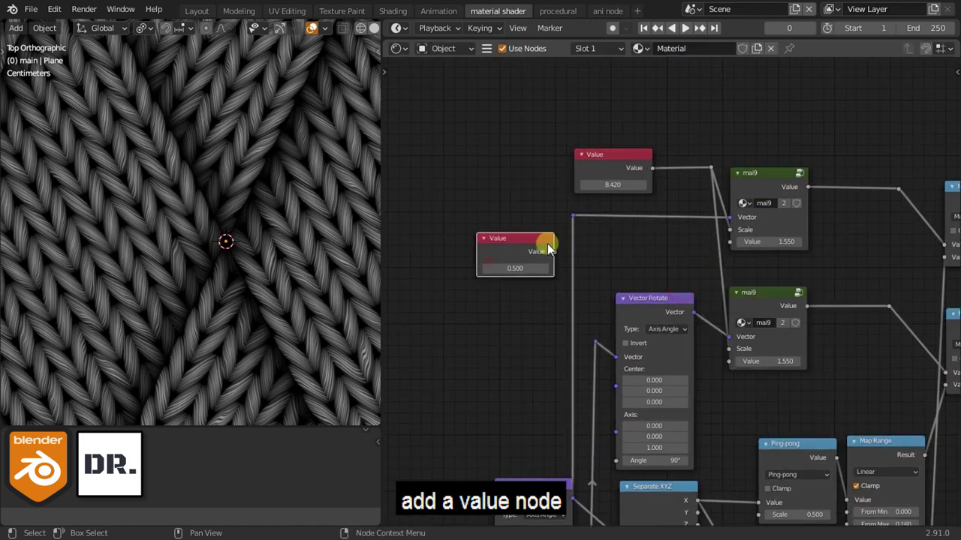
middle_click_drag(623, 228, 684, 216)
scroll(684, 216, "up", 1)
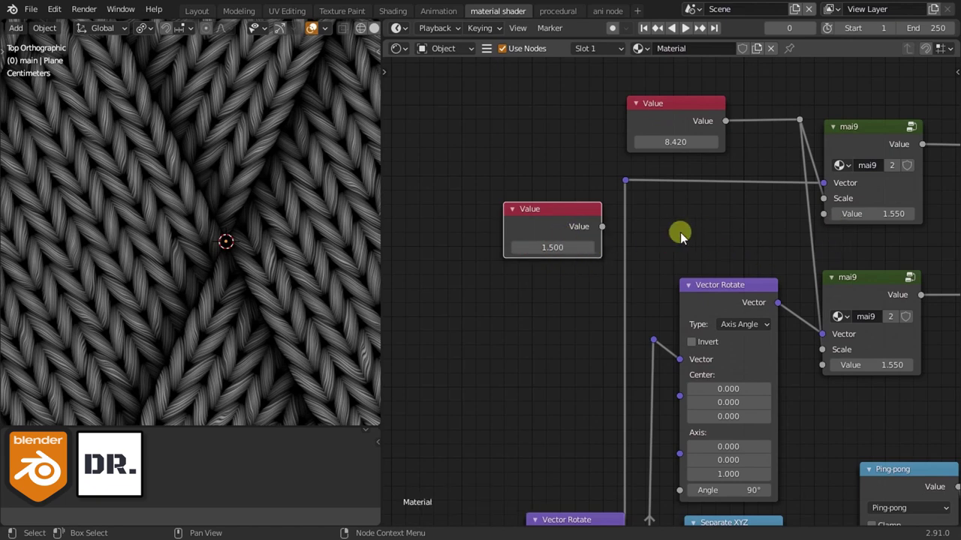
left_click_drag(601, 226, 823, 213)
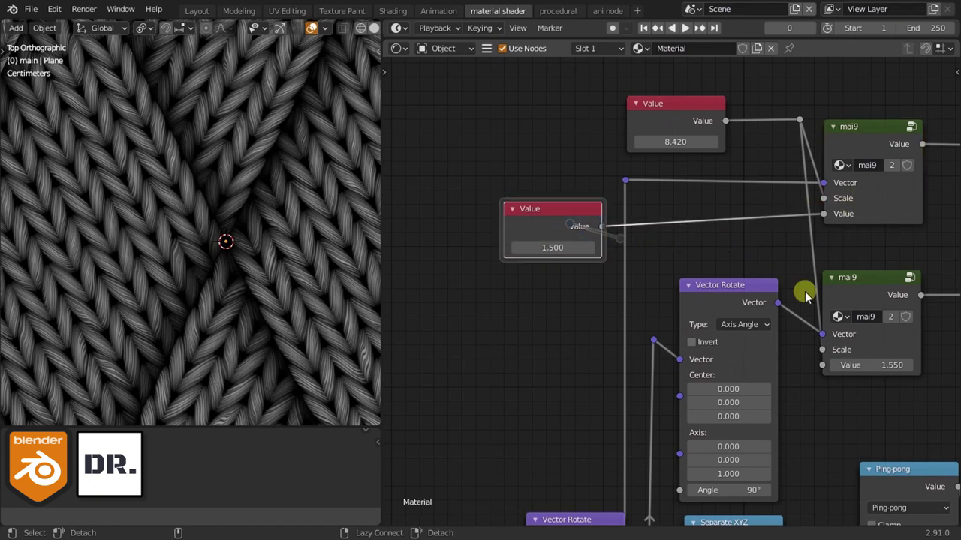
left_click_drag(805, 292, 822, 365)
right_click_drag(680, 297, 677, 212, "shift")
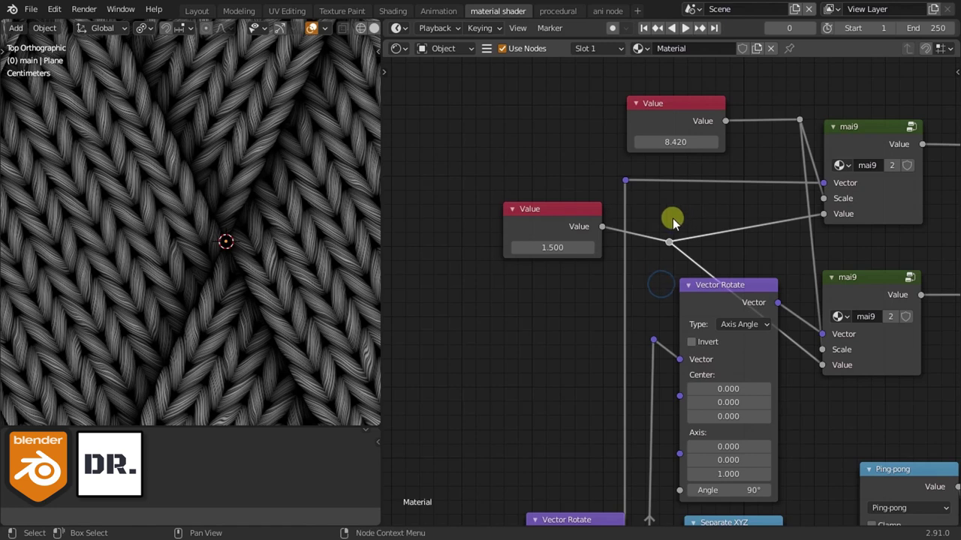
key("g")
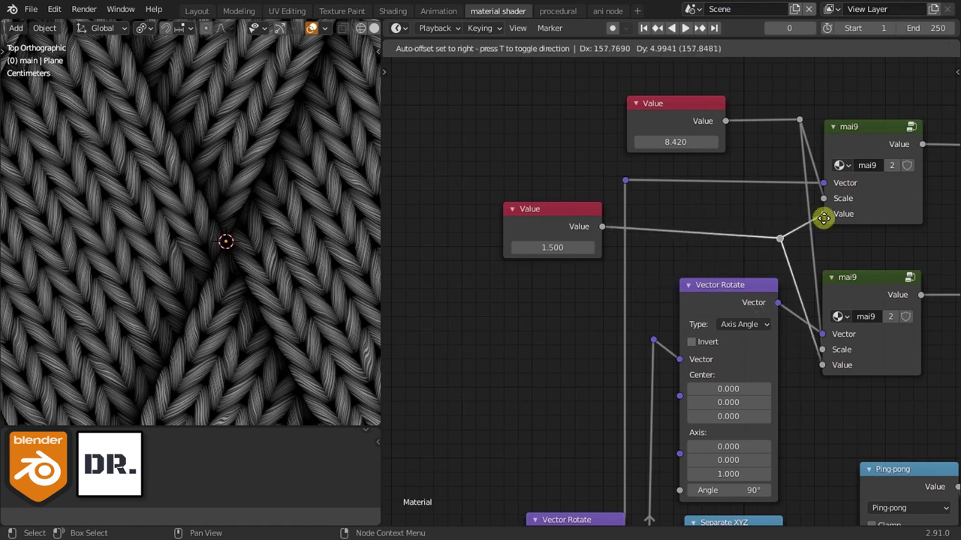
left_click(827, 213)
scroll(695, 251, "down", 2)
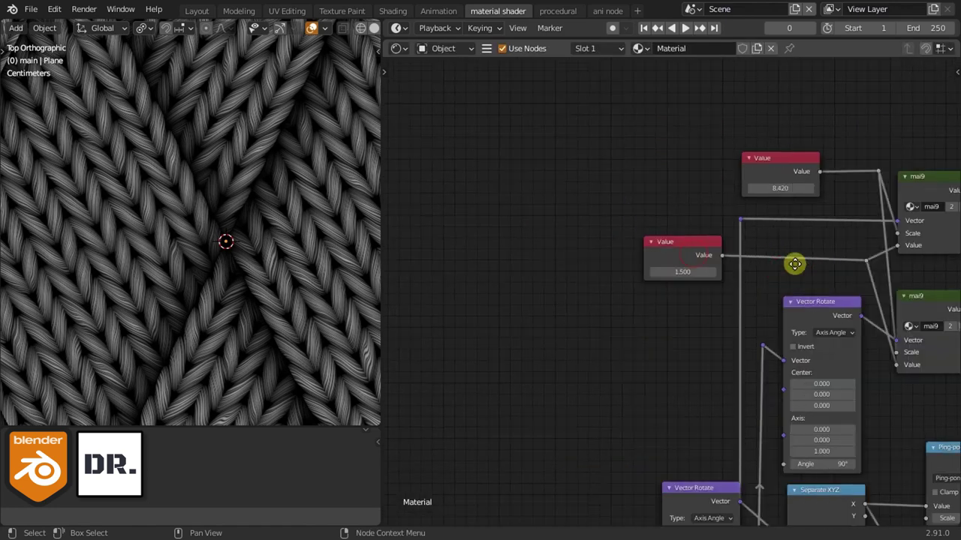
left_click_drag(735, 255, 655, 252)
Insert a Round math node between the 1.500 Value and the mai9 inputs, then duplicate it.
key("shift+a")
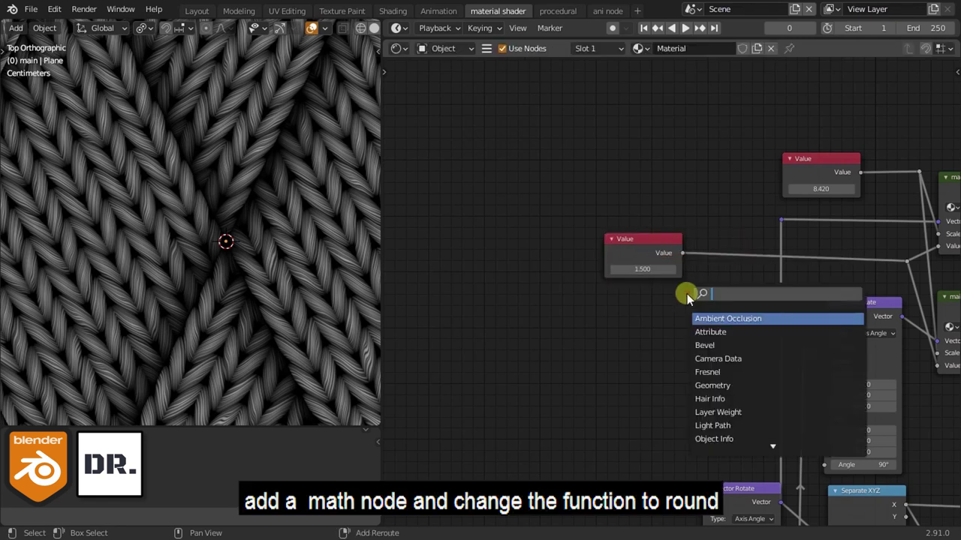
type("math")
key("Return")
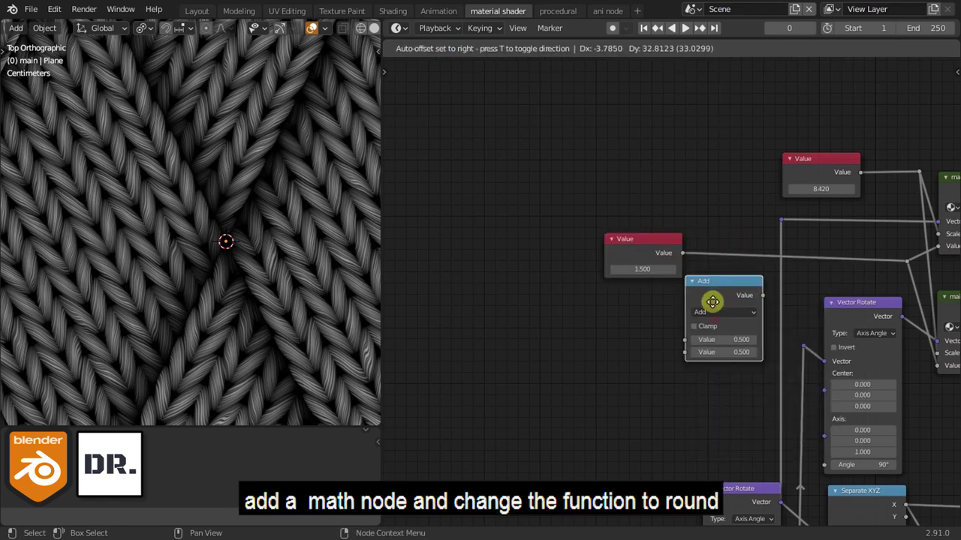
left_click(682, 322)
left_click_drag(681, 321, 632, 302)
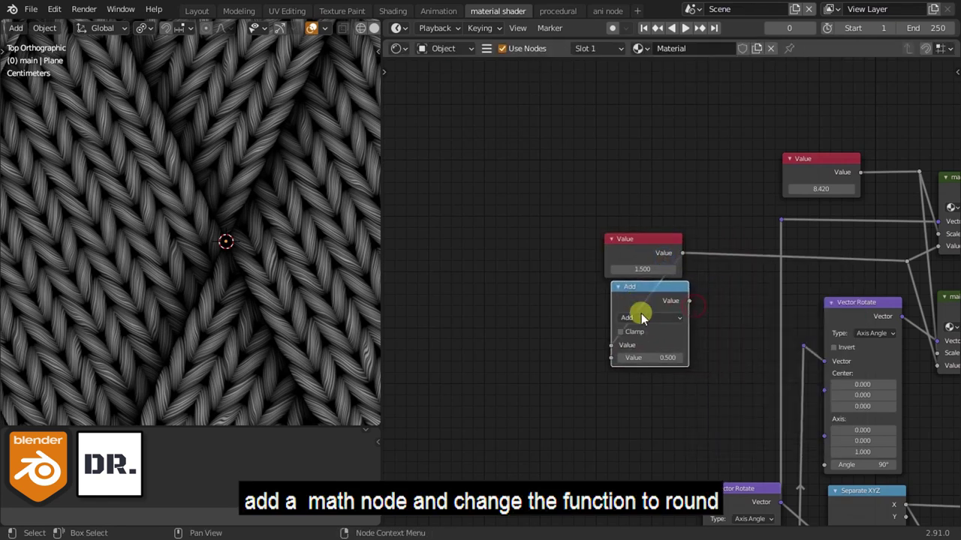
left_click(643, 317)
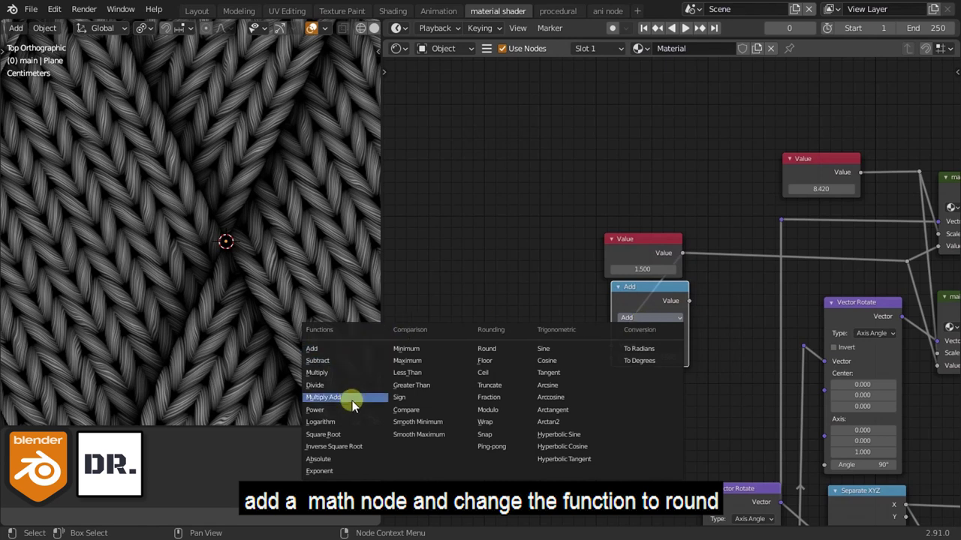
left_click(486, 348)
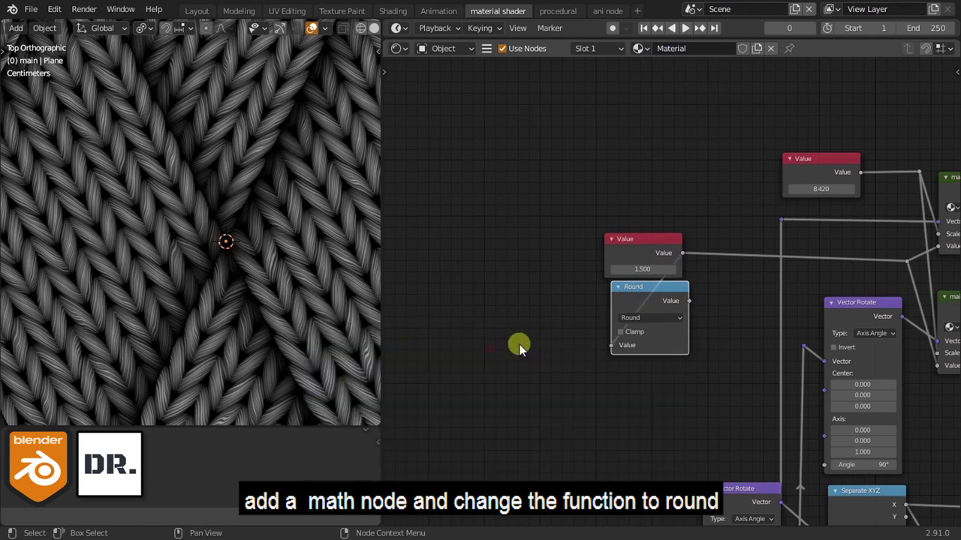
left_click_drag(648, 305, 736, 255)
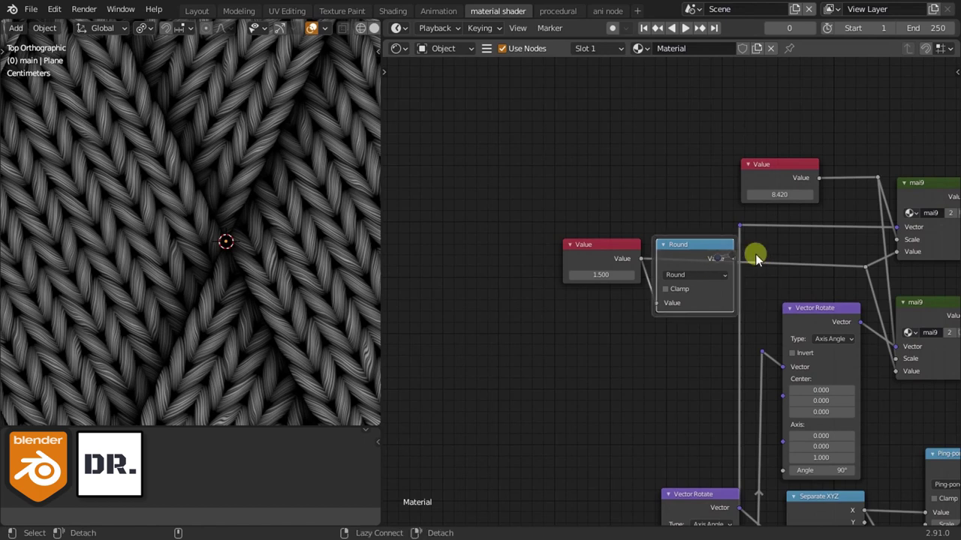
left_click_drag(847, 275, 839, 264)
scroll(686, 246, "up", 1)
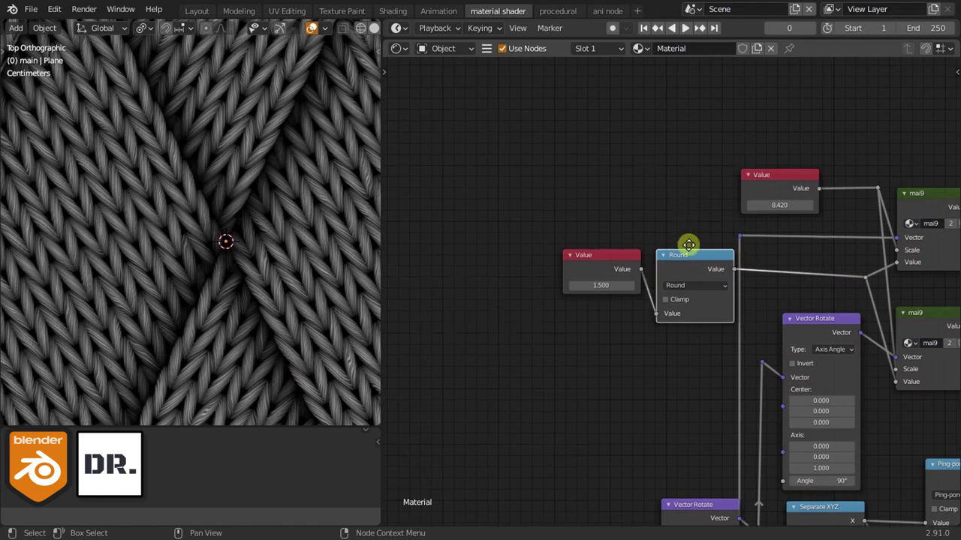
middle_click_drag(686, 246, 692, 307)
key("shift+d")
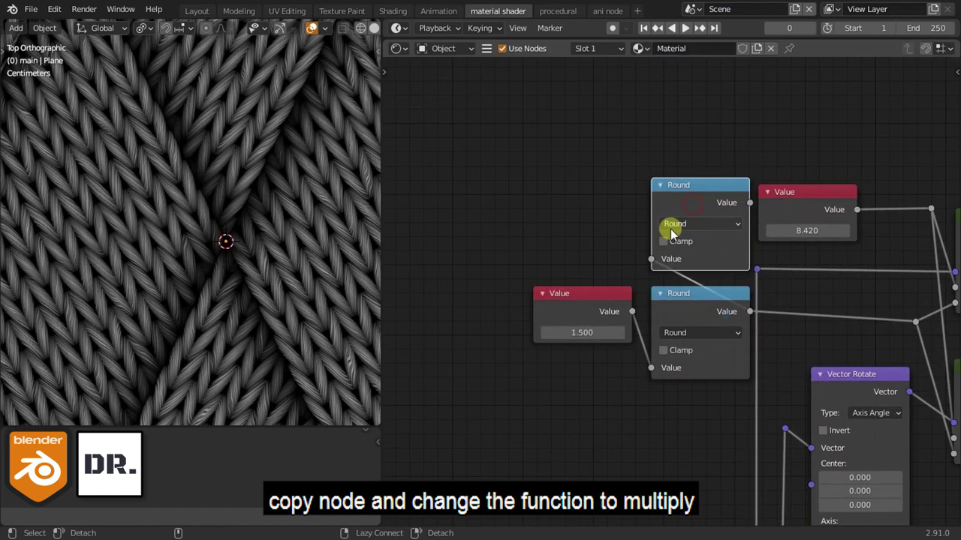
Set the copied math node to Multiply and place it beside the 8.420 Value node.
left_click(673, 225)
left_click(302, 293)
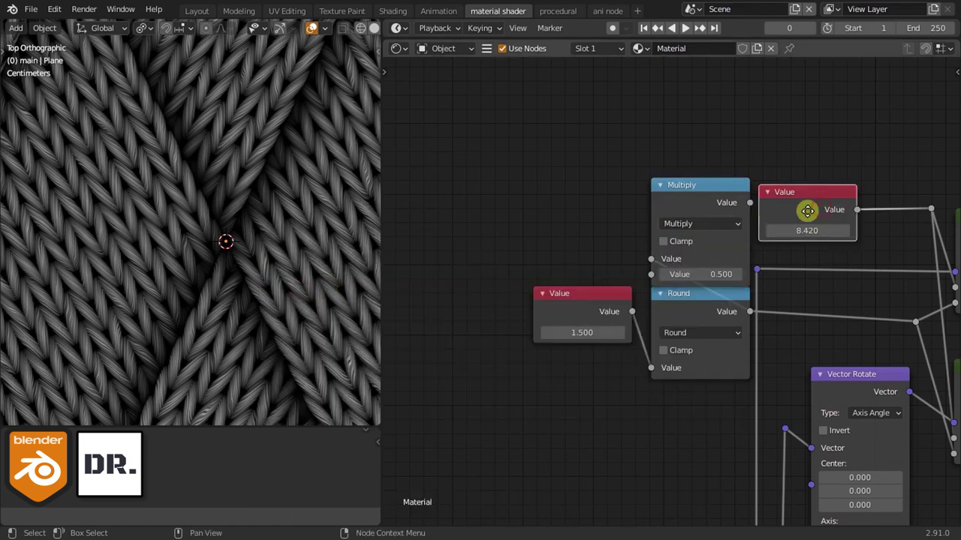
mouse_move(806, 210)
left_mouse_down()
mouse_move(588, 197)
mouse_move(598, 203)
left_mouse_up()
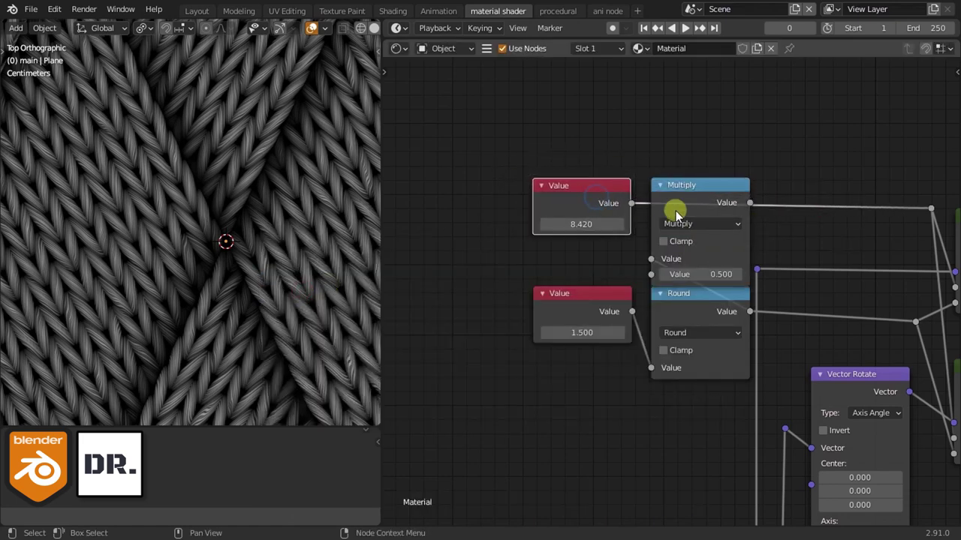
left_click_drag(676, 206, 682, 199)
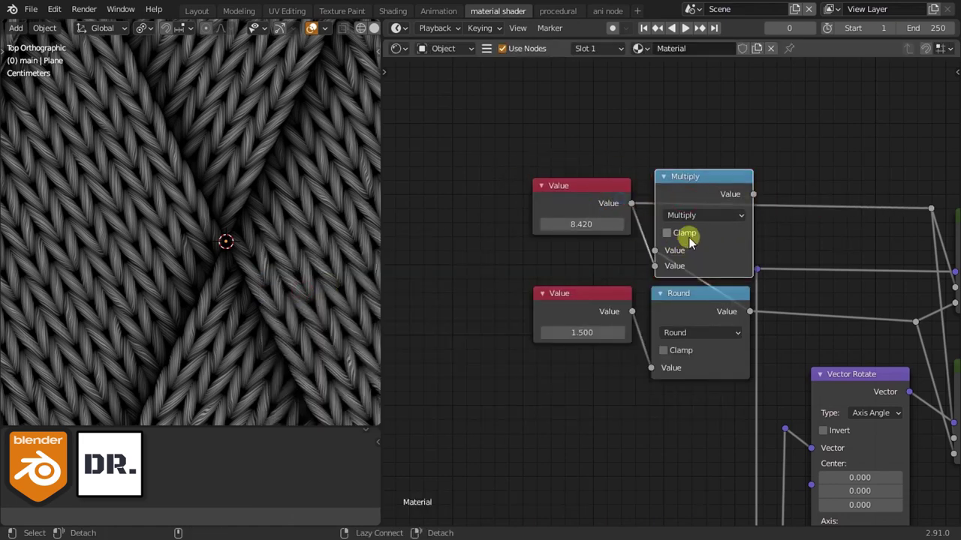
middle_click_drag(800, 214, 731, 225)
Duplicate the Round node and wire the copy between Multiply and the mai9 inputs.
left_click(626, 304)
key("shift+d")
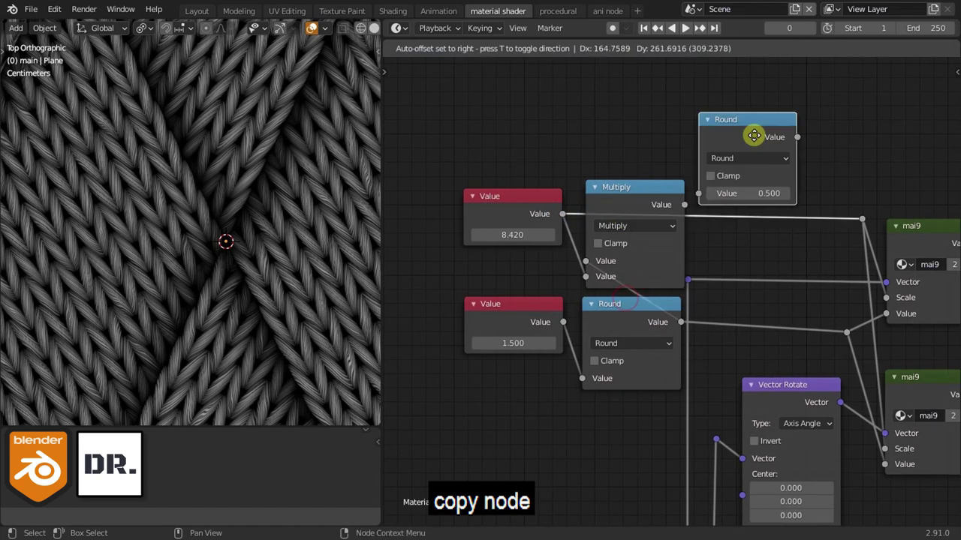
left_click(754, 136)
left_click_drag(740, 155, 726, 217)
right_click_drag(754, 197, 863, 217, "alt")
Lower the first Value to 4.620 to get a fine diamond lattice.
left_click_drag(525, 234, 510, 234)
scroll(216, 221, "down", 3)
scroll(216, 220, "up", 1)
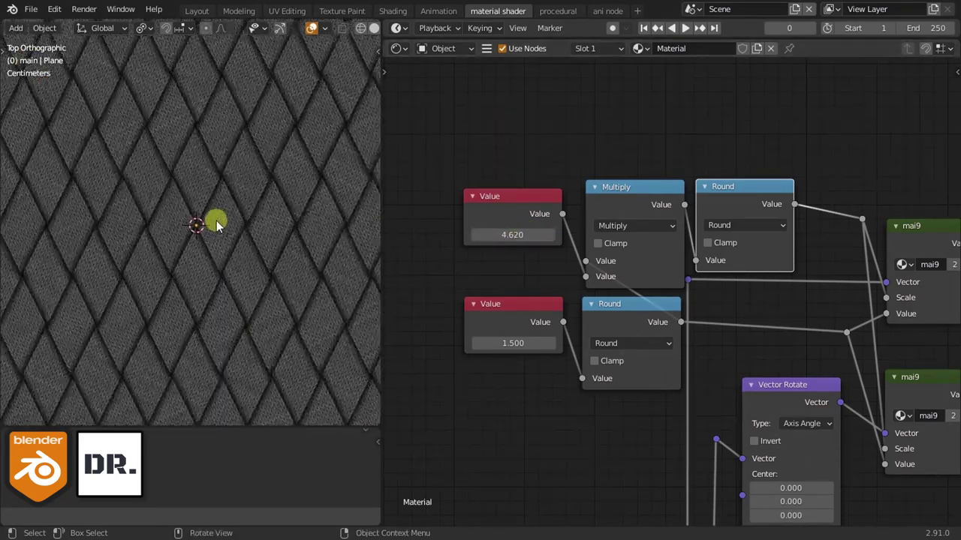
scroll(225, 223, "up", 1)
scroll(258, 220, "down", 1)
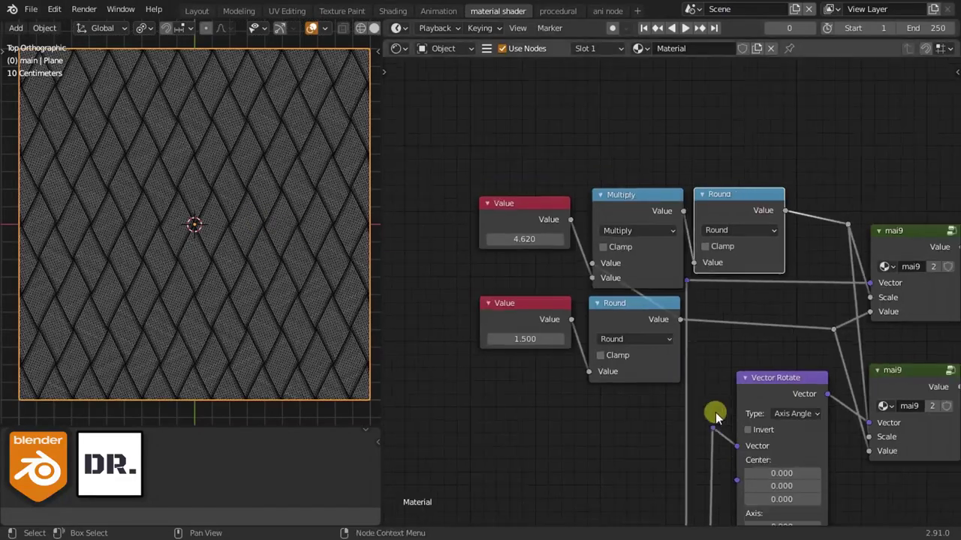
scroll(790, 397, "down", 2)
scroll(782, 398, "down", 2)
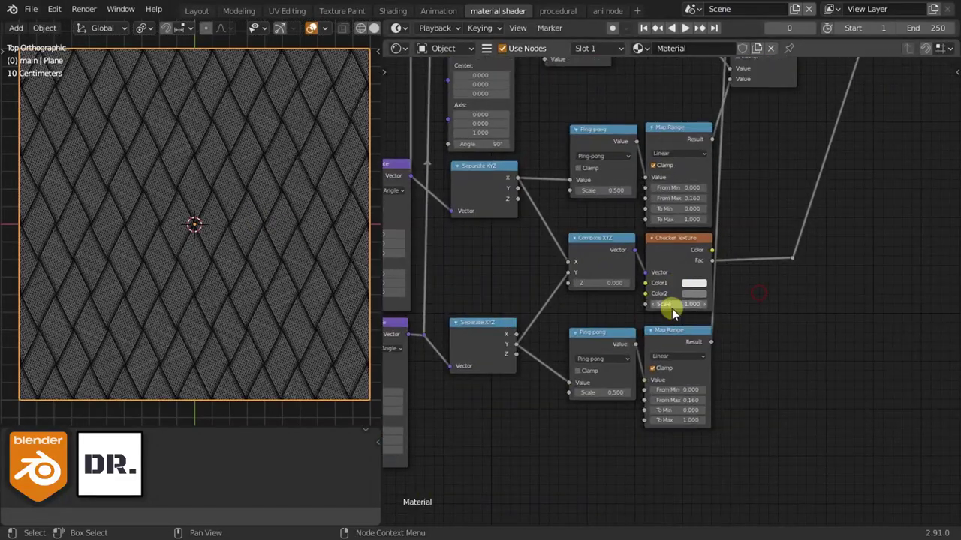
Move the Checker Texture aside and add a White Noise Texture node.
mouse_move(665, 273)
left_mouse_down()
mouse_move(773, 240)
mouse_move(760, 167)
left_mouse_up()
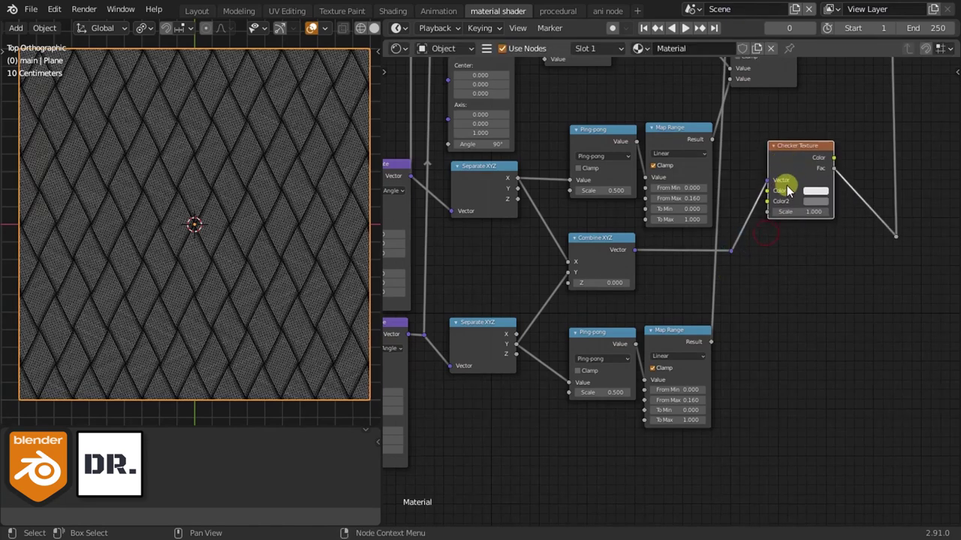
scroll(750, 263, "down", 3, "ctrl")
key("shift+a")
type("whi")
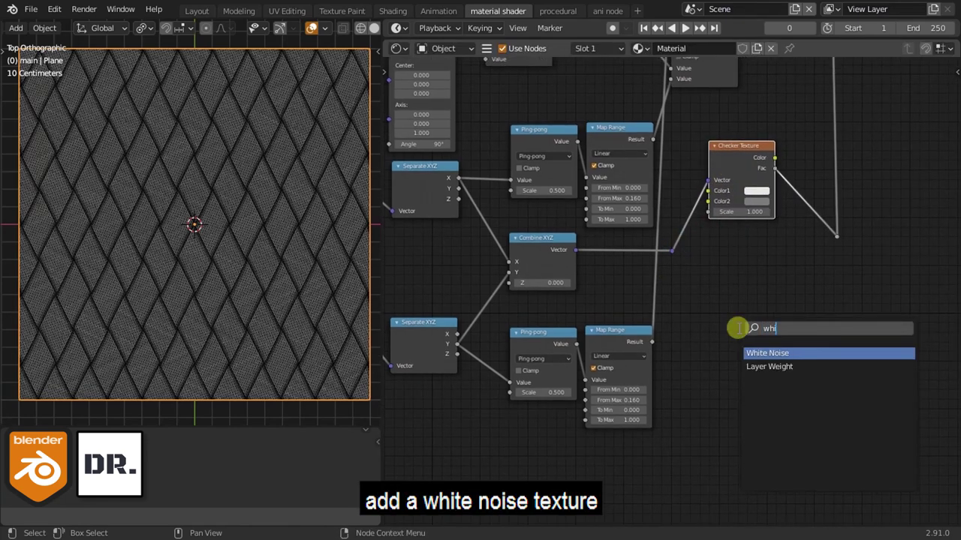
left_click(754, 347)
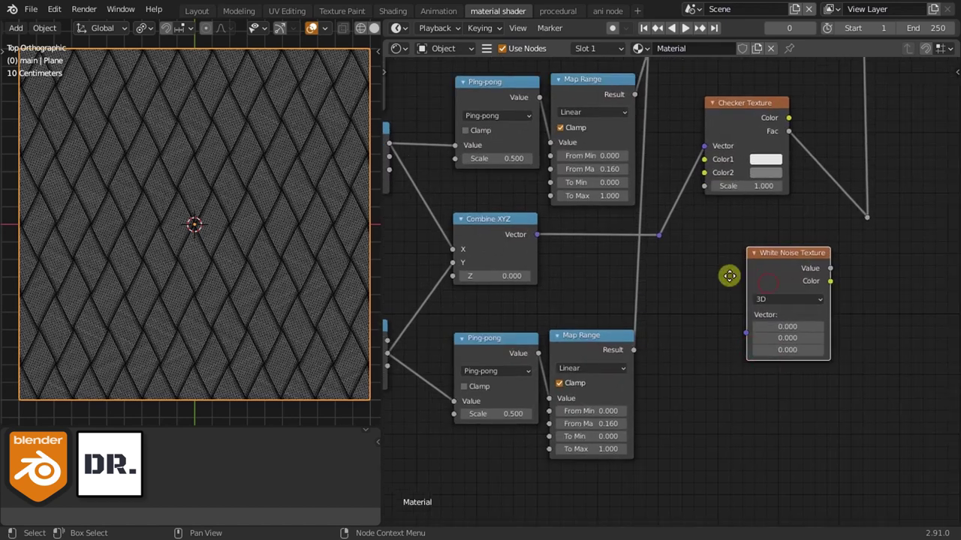
left_click(737, 259)
Add a Floor vector math node on Combine XYZ and feed it into White Noise's Vector input.
key("shift+a")
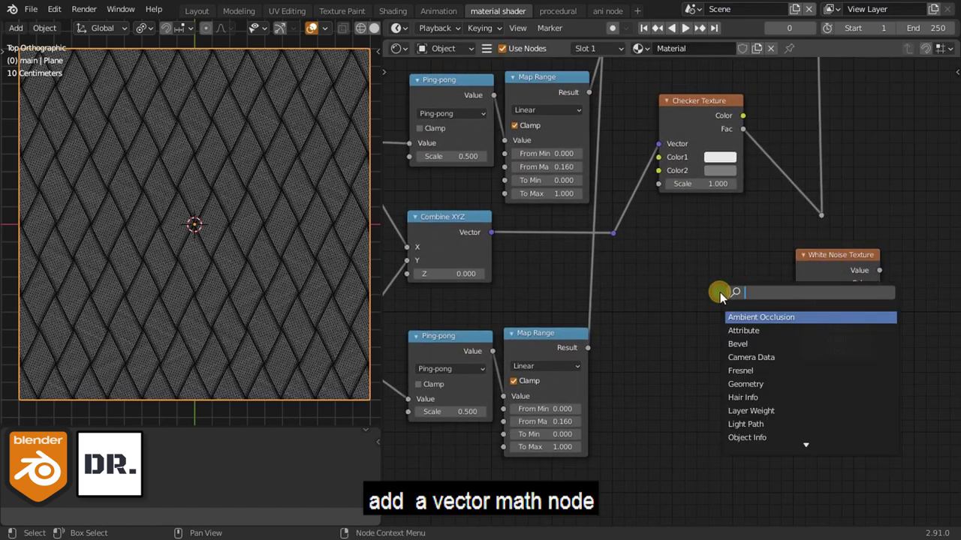
type("math")
left_click(749, 330)
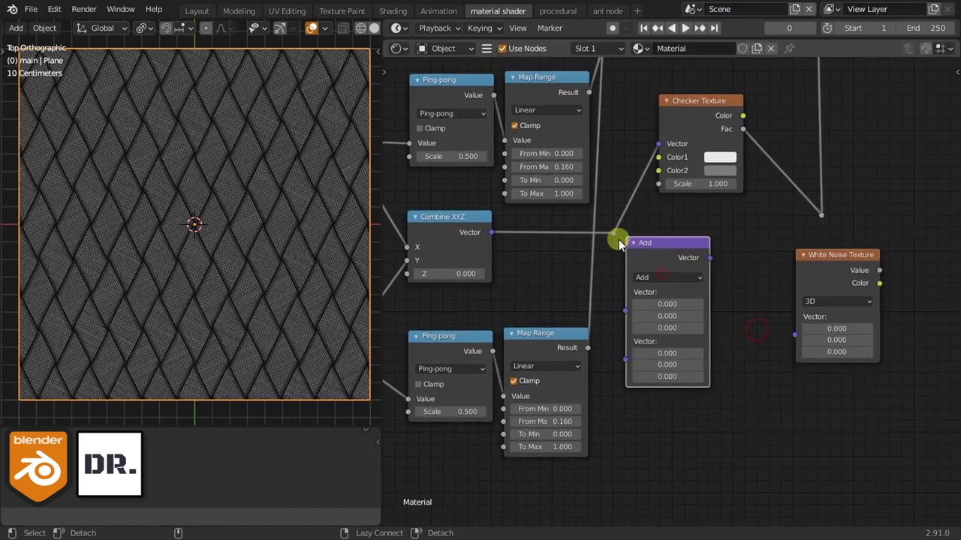
left_click(681, 268)
left_click(685, 283)
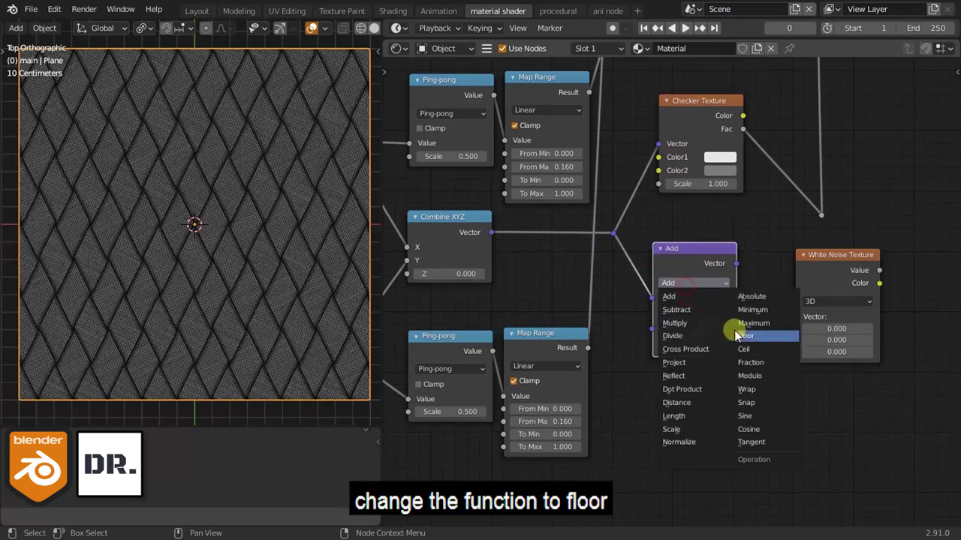
left_click(787, 336)
right_click_drag(754, 333, 826, 281, "alt")
left_click_drag(825, 282, 781, 259)
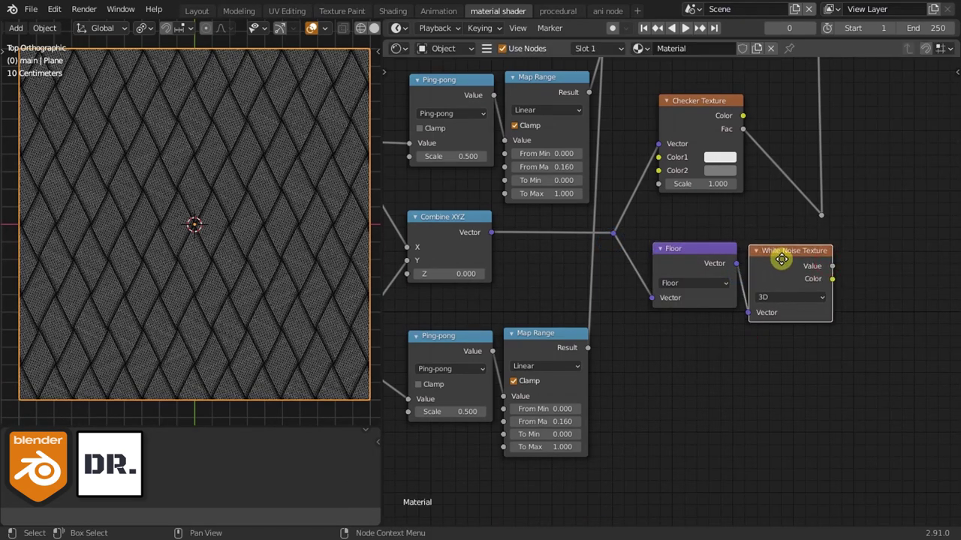
Reposition the reroute point on the Fac link.
scroll(825, 206, "down", 2)
middle_click_drag(825, 205, 744, 241)
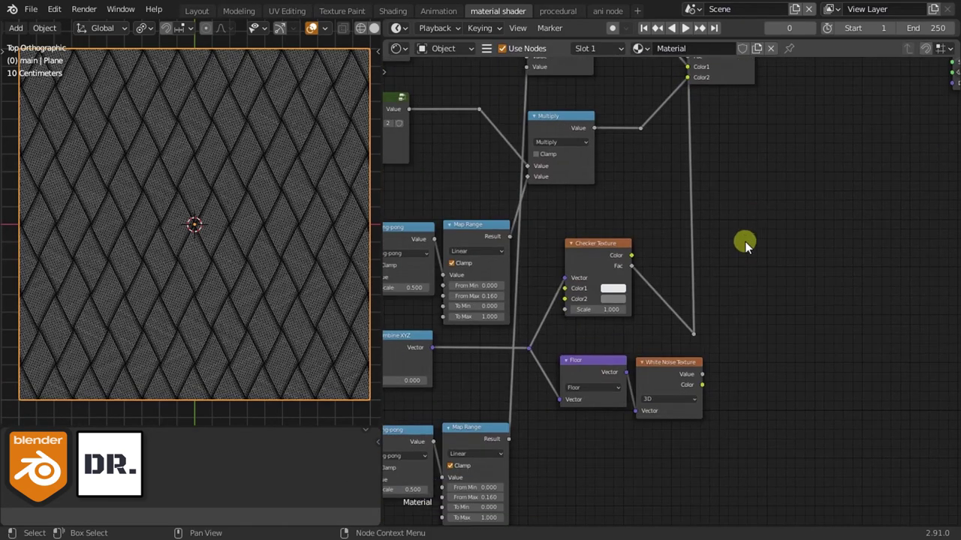
left_click_drag(736, 278, 673, 337)
key("g")
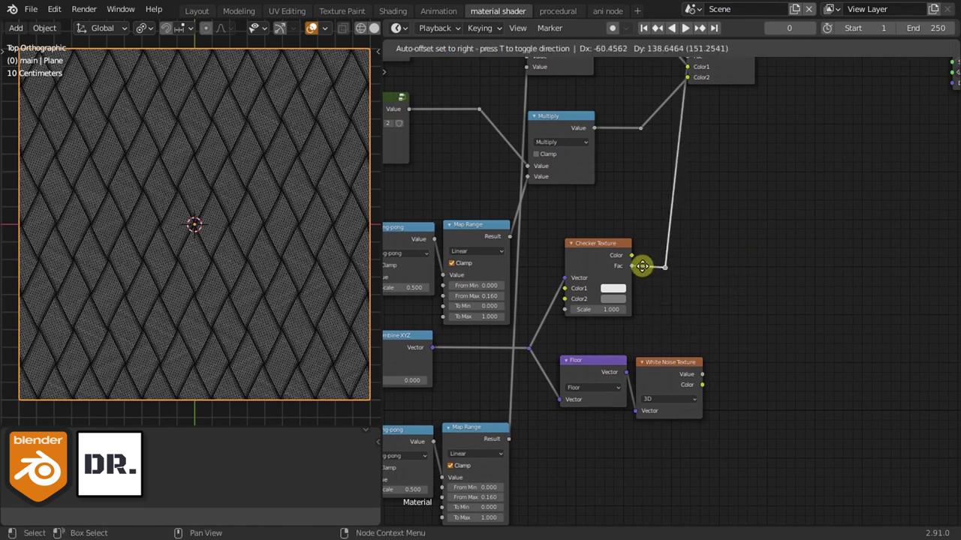
left_click(643, 266)
Duplicate the Mix node and set the copy's blend mode to Overlay.
scroll(783, 209, "down", 1)
middle_click_drag(782, 209, 766, 251)
left_click(695, 109)
key("shift+d")
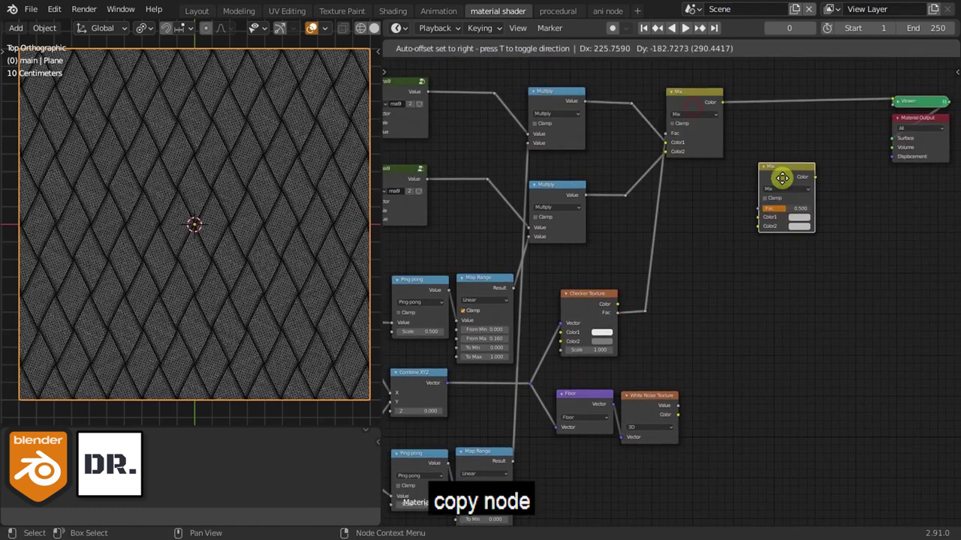
left_click(782, 177)
scroll(777, 174, "up", 1)
left_click(802, 159)
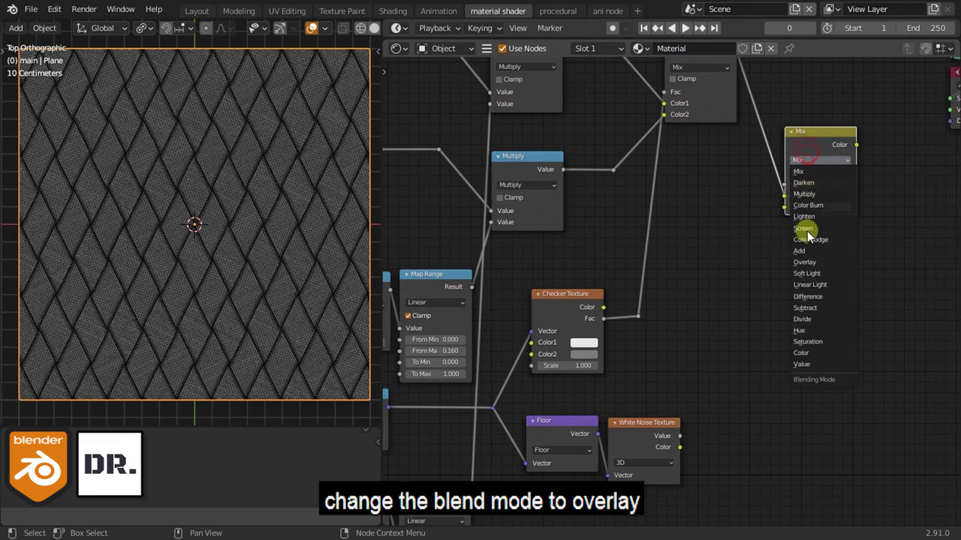
left_click(803, 262)
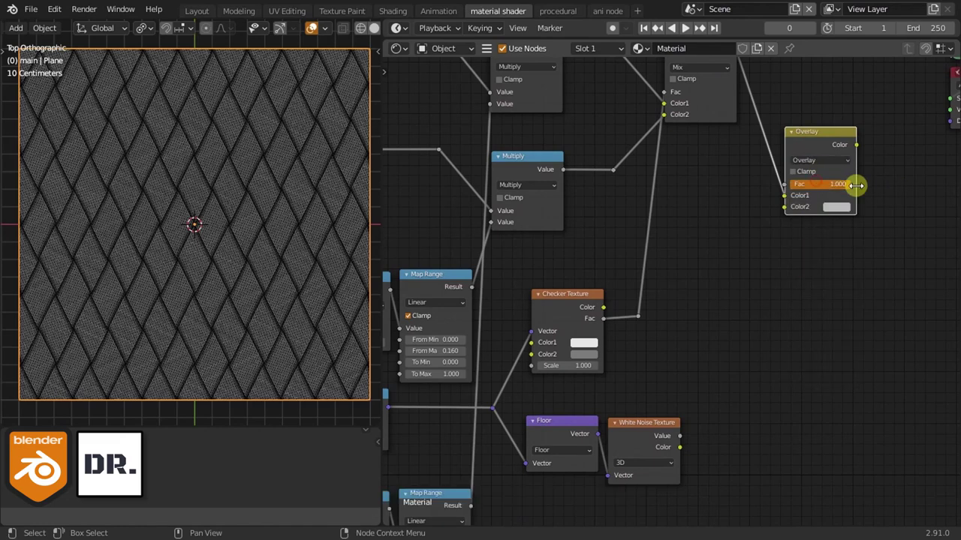
Insert the Overlay node between Mix and Viewer with White Noise Value driving Color2.
scroll(855, 186, "down", 2)
left_click_drag(773, 237, 744, 167)
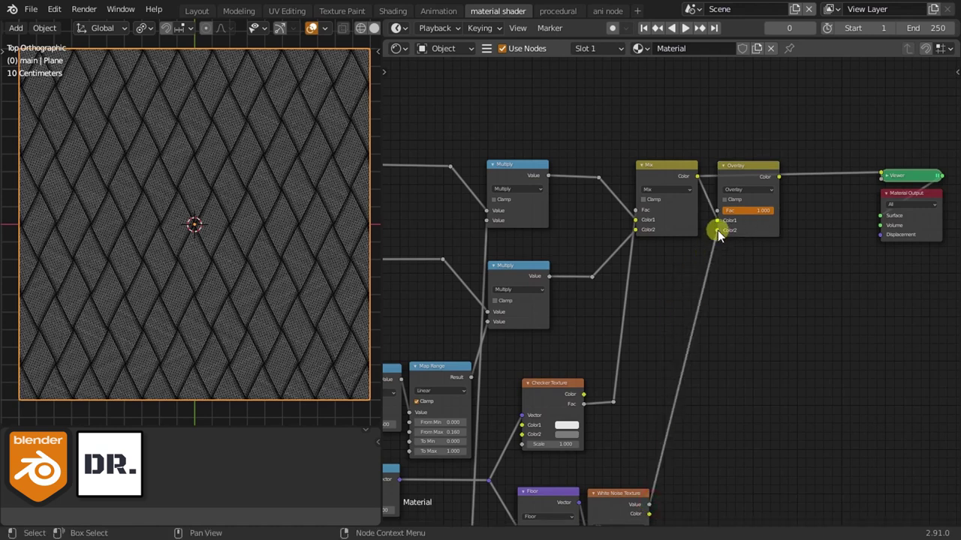
left_click_drag(716, 238, 717, 231)
mouse_move(665, 428)
left_mouse_down()
mouse_move(681, 79)
mouse_move(690, 88)
left_mouse_up()
left_click_drag(740, 165, 731, 163)
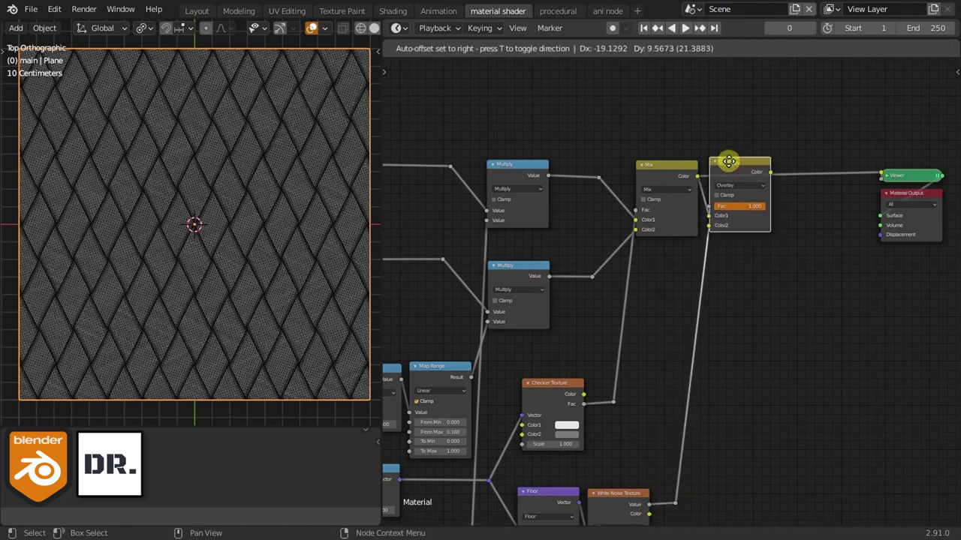
scroll(140, 189, "up", 3)
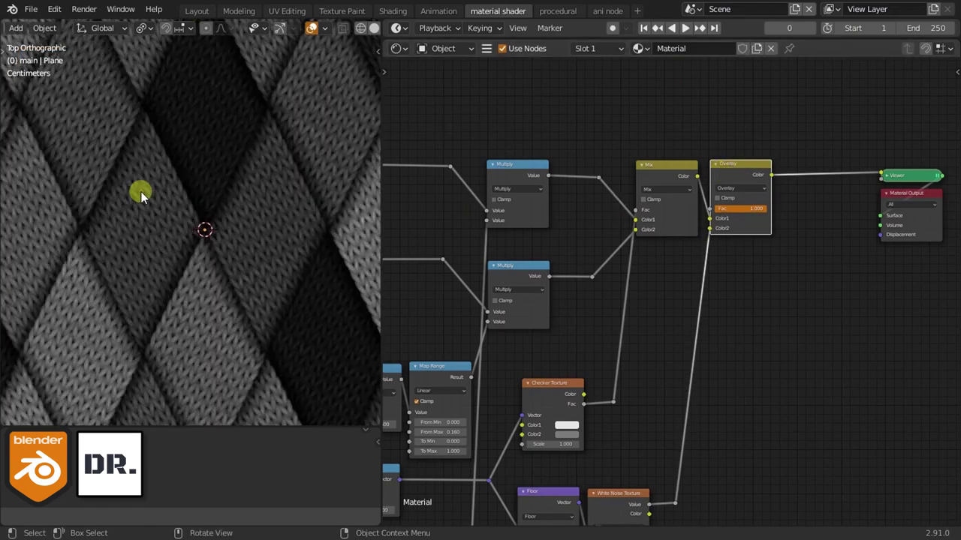
scroll(148, 185, "down", 3)
scroll(248, 227, "up", 2)
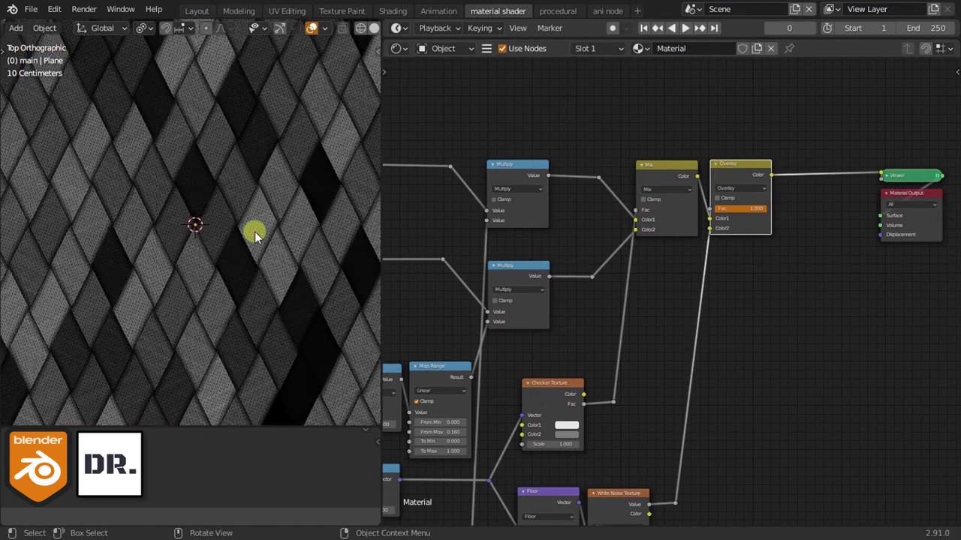
scroll(254, 231, "up", 3)
scroll(258, 231, "down", 5)
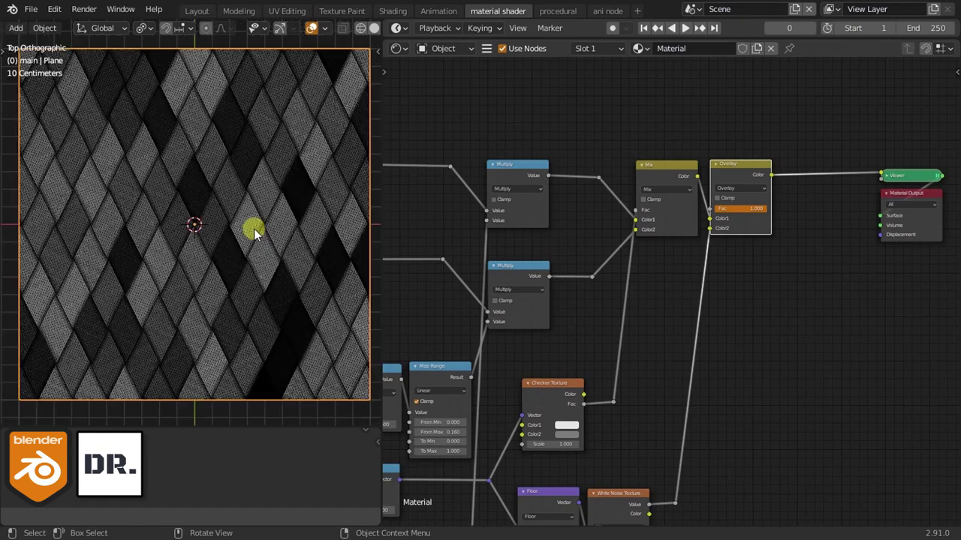
scroll(173, 221, "up", 3)
scroll(178, 210, "up", 2)
scroll(178, 210, "down", 3)
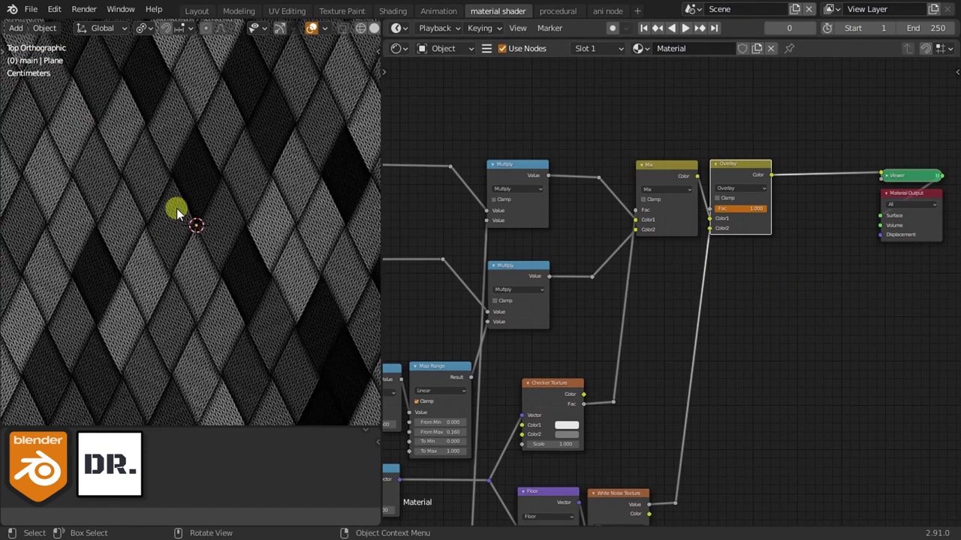
scroll(176, 208, "up", 3)
scroll(176, 209, "up", 1)
scroll(174, 208, "down", 3)
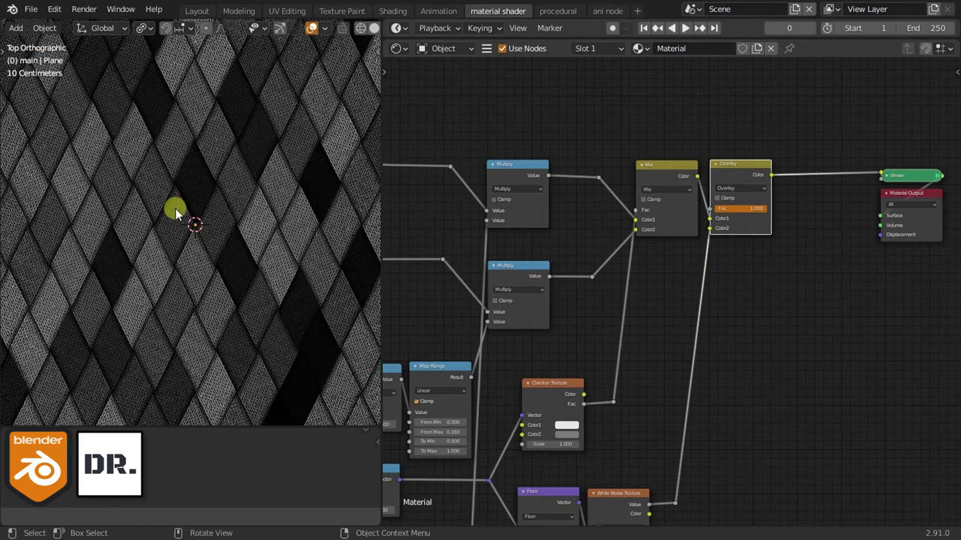
scroll(291, 223, "down", 2)
scroll(831, 251, "up", 2)
scroll(715, 276, "up", 2)
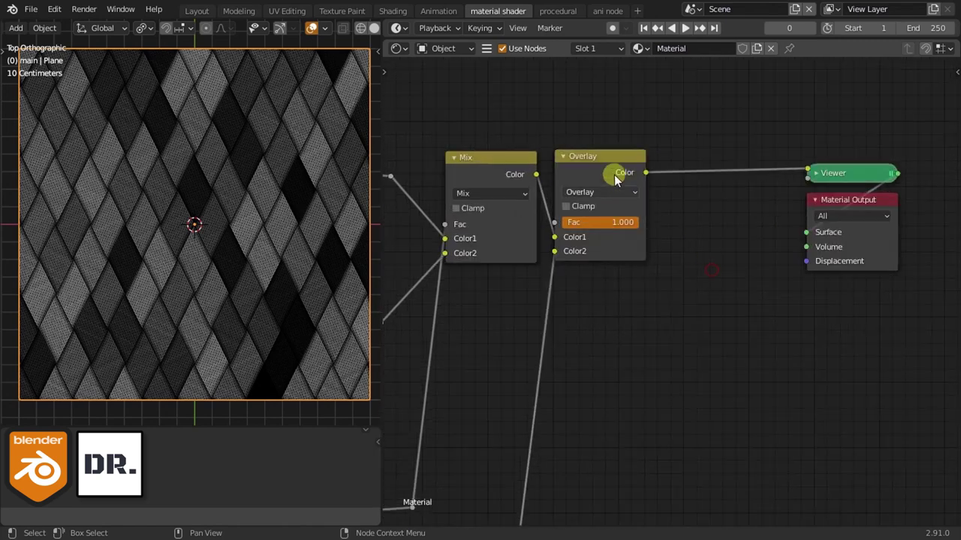
Add a duplicate Overlay node before the Viewer, preview it, and set its Color2 to warm tan.
key("shift+d")
left_click(727, 234)
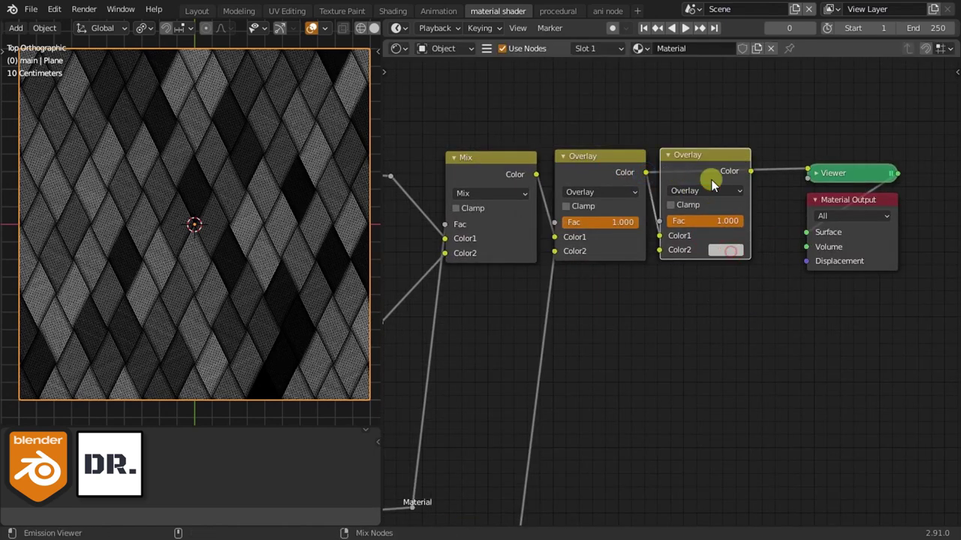
left_click(710, 180, "ctrl+shift")
left_click(734, 252)
left_click_drag(821, 88, 820, 64)
mouse_move(768, 104)
left_mouse_down()
mouse_move(735, 129)
mouse_move(760, 101)
mouse_move(776, 118)
mouse_move(767, 90)
mouse_move(747, 129)
left_mouse_up()
scroll(297, 220, "up", 5)
scroll(297, 219, "down", 5)
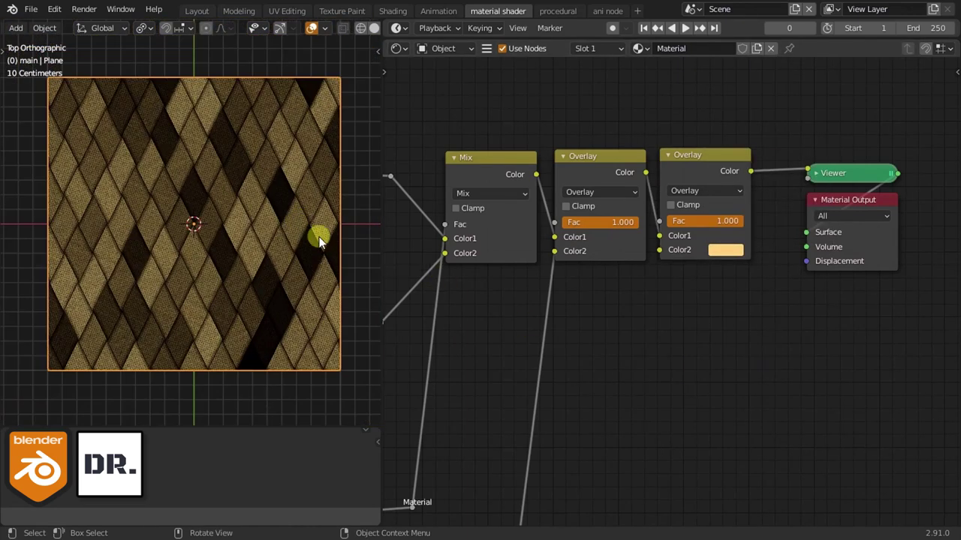
scroll(665, 364, "down", 3)
middle_click_drag(665, 365, 740, 275)
scroll(635, 363, "up", 2)
Add a Math node in Add mode on the White Noise Value link.
middle_click_drag(635, 363, 686, 255)
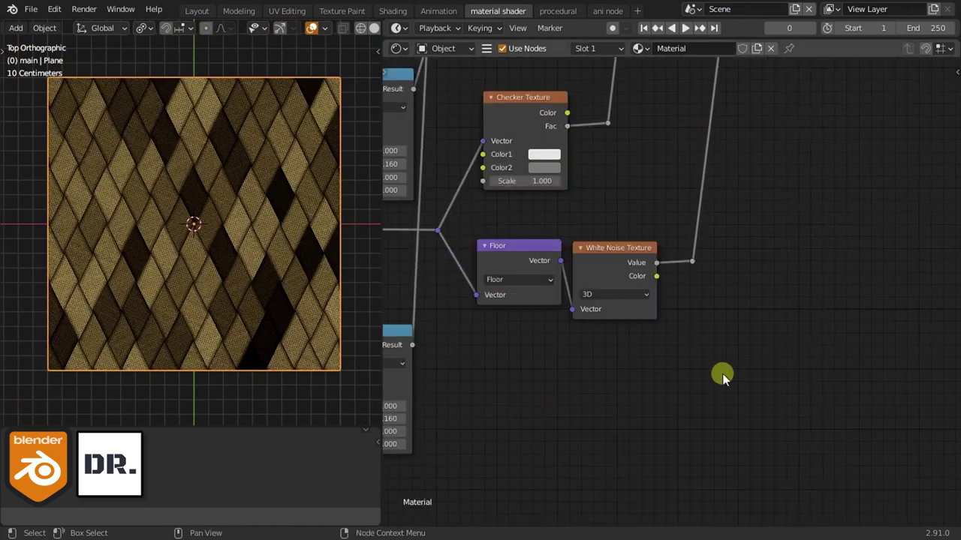
key("shift+a")
left_click(724, 373)
type("math")
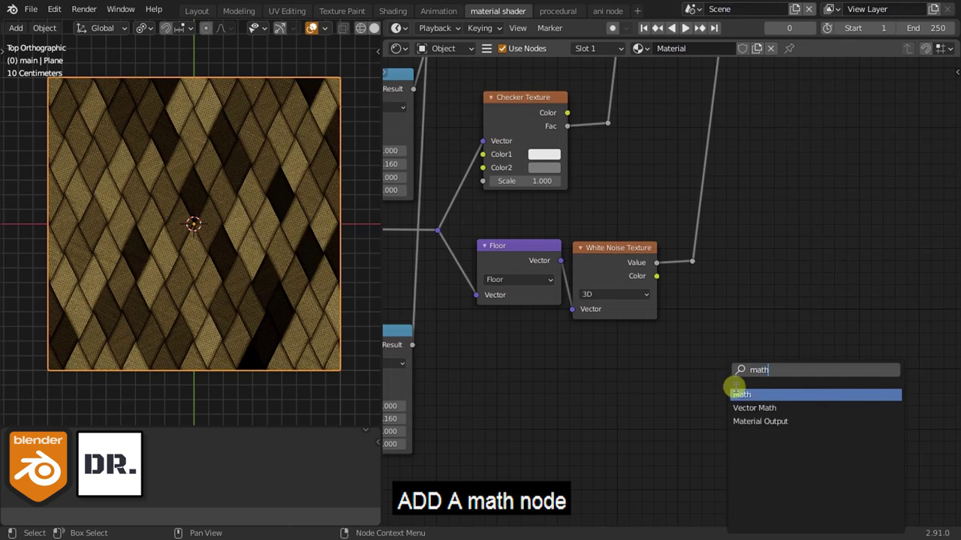
left_click(739, 394)
left_click(700, 259)
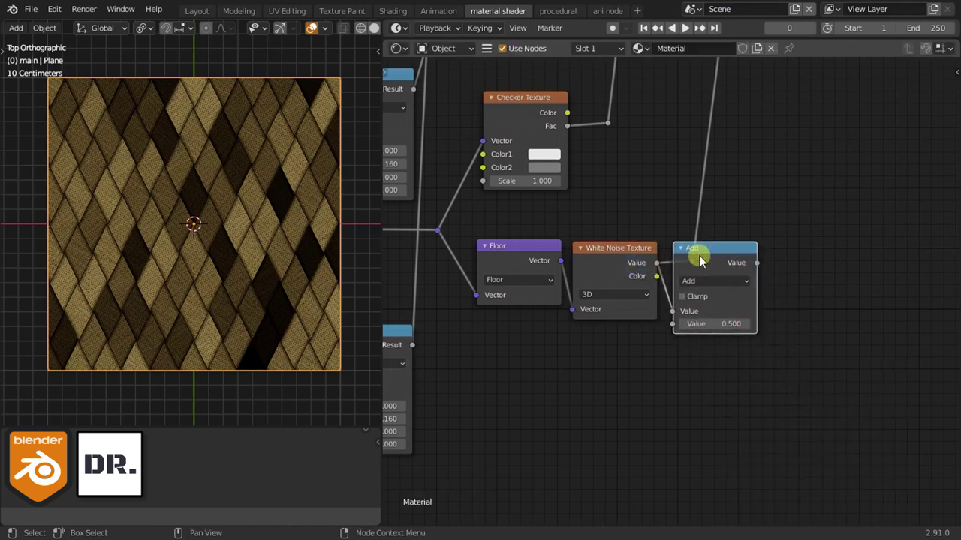
scroll(535, 347, "down", 3)
scroll(562, 420, "up", 4)
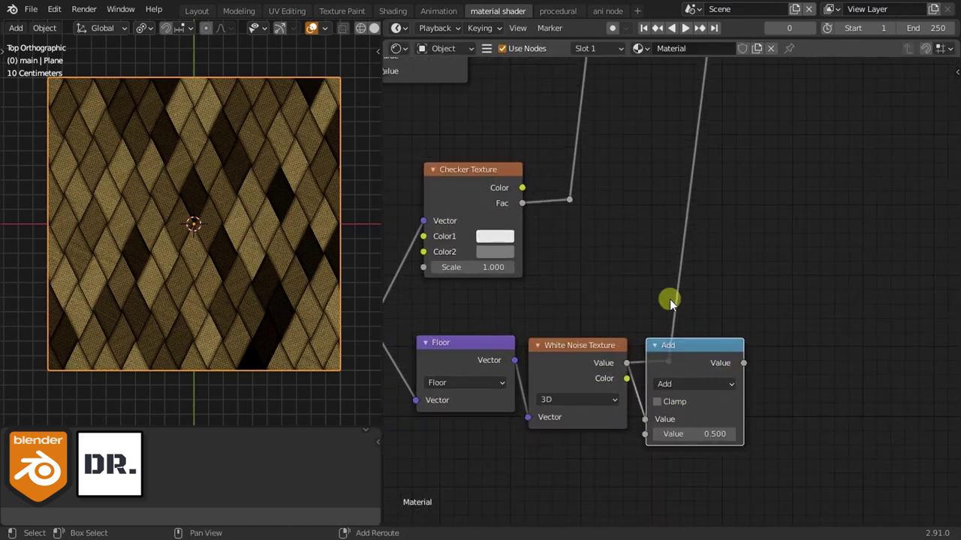
left_click_drag(702, 345, 694, 387, "alt")
Feed the Add node's Value output into the reroute instead of the raw White Noise.
mouse_move(683, 244)
right_mouse_down("alt")
mouse_move(707, 278)
mouse_move(709, 322)
right_mouse_up("alt")
left_click(695, 481)
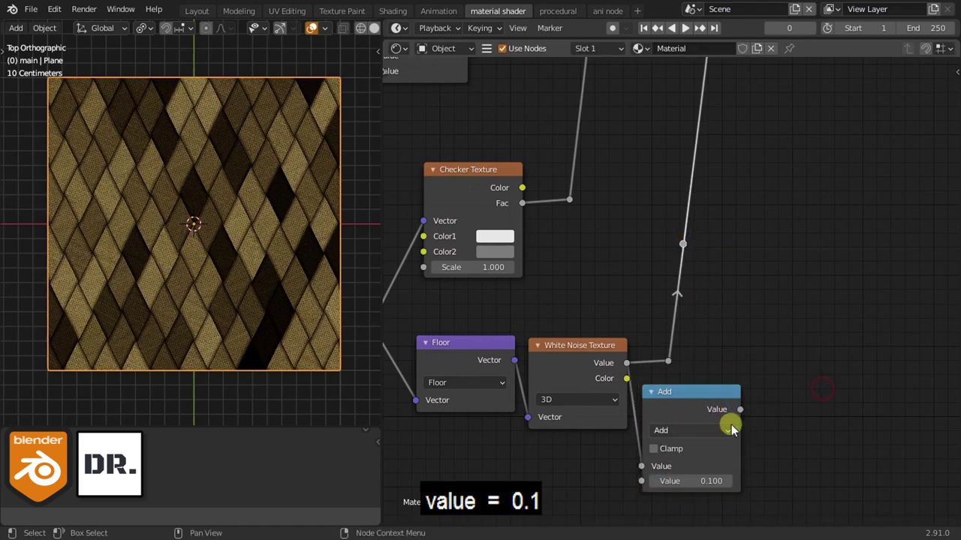
left_click_drag(731, 428, 693, 326)
left_click_drag(671, 400, 668, 350)
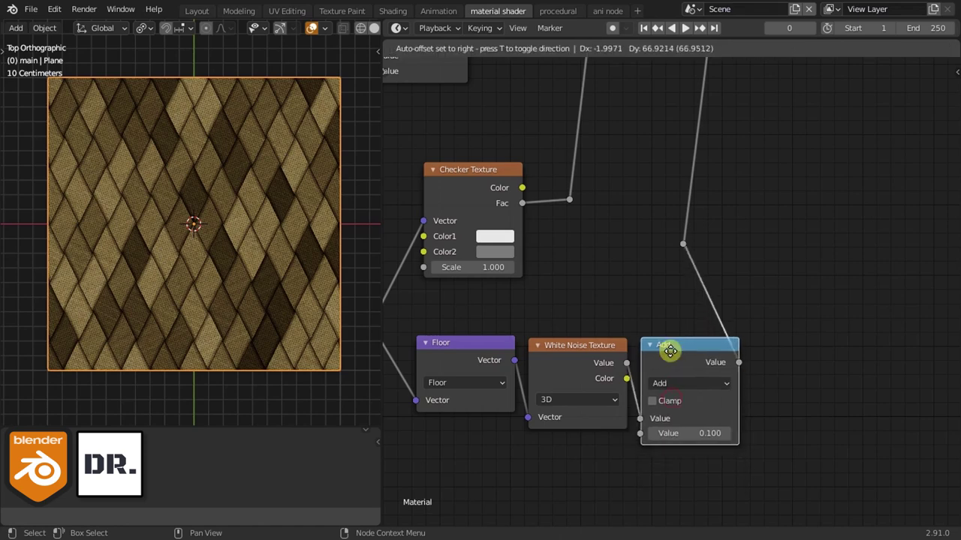
key("Home")
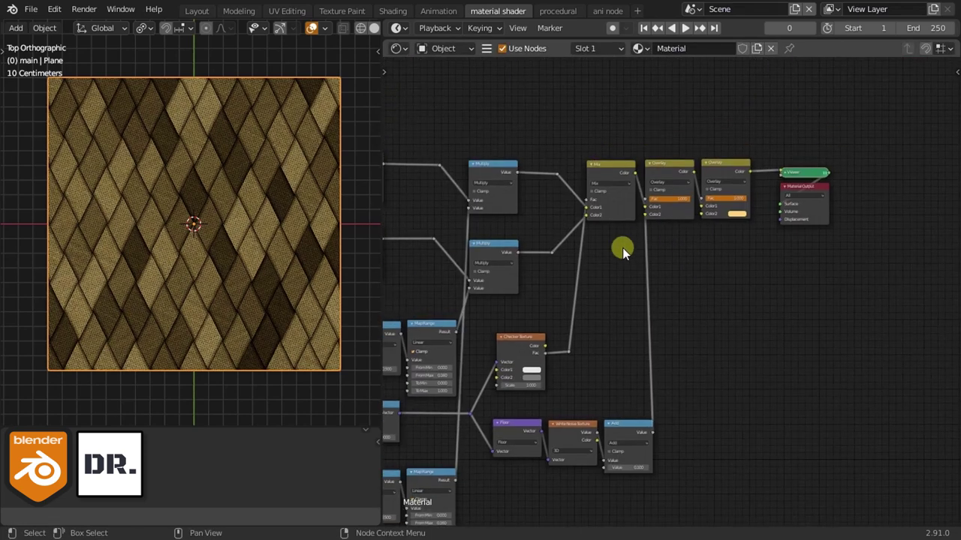
Tidy the layout, shifting the top-row nodes, Material Output and the Add node.
left_click_drag(726, 172, 742, 175)
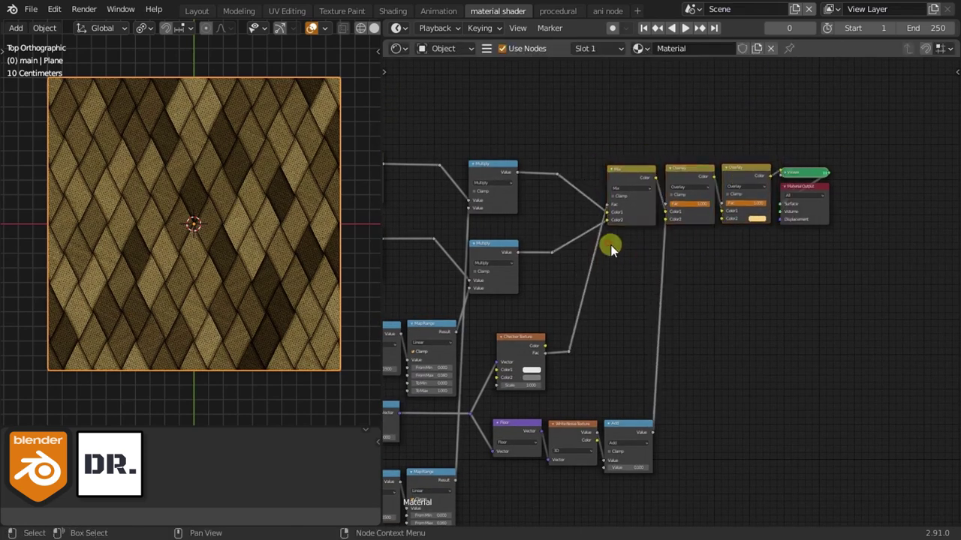
left_click_drag(803, 187, 821, 196)
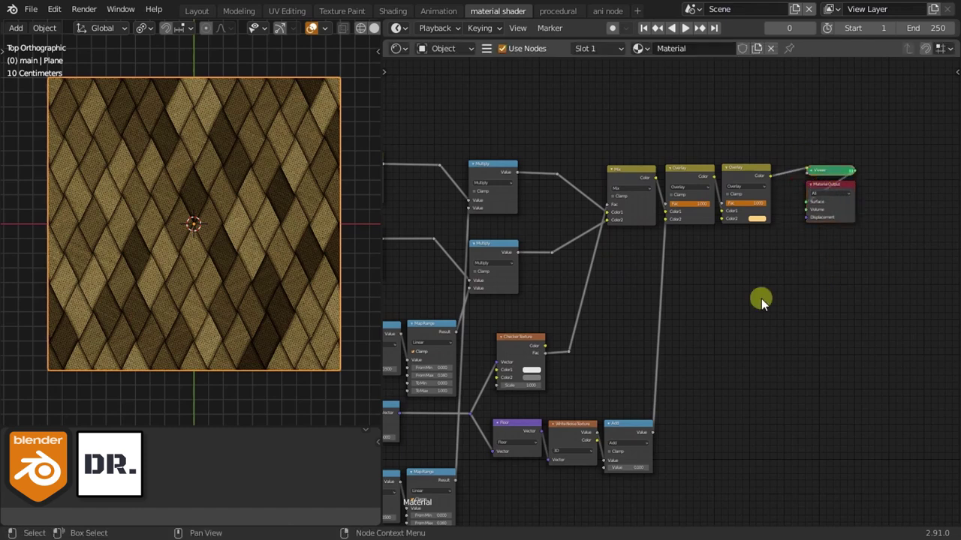
scroll(761, 300, "up", 2)
left_click_drag(746, 324, 723, 319)
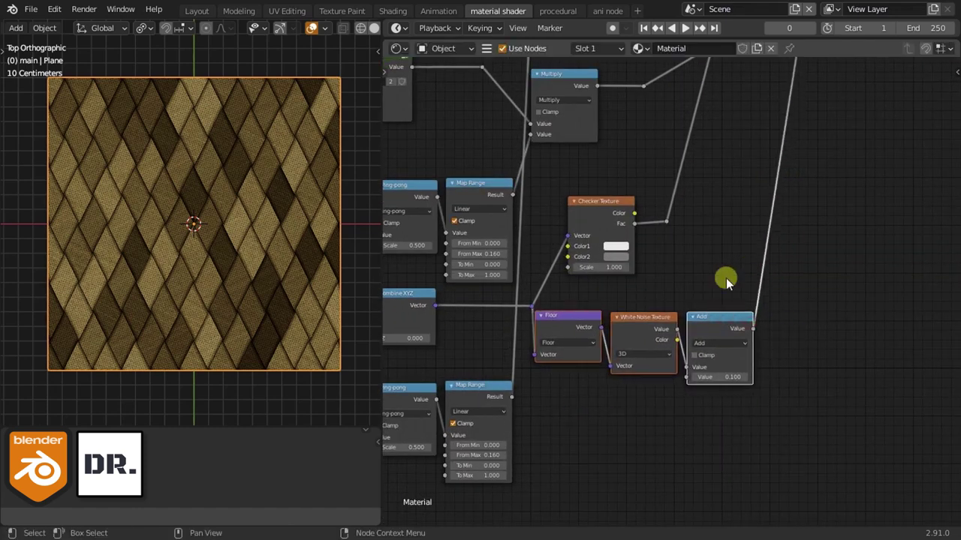
scroll(694, 259, "down", 2)
scroll(694, 259, "up", 1)
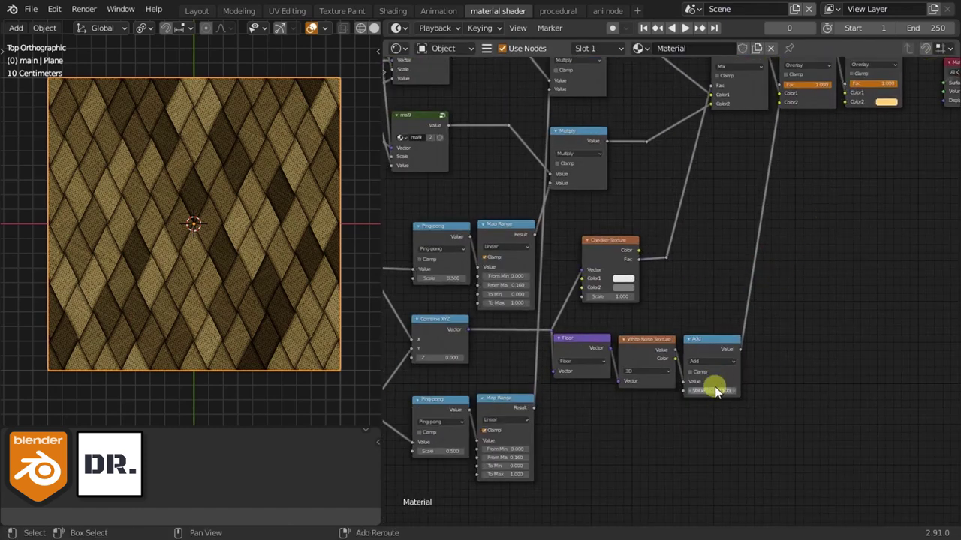
Set the Add node's second Value to 0.06.
left_click_drag(718, 390, 732, 390)
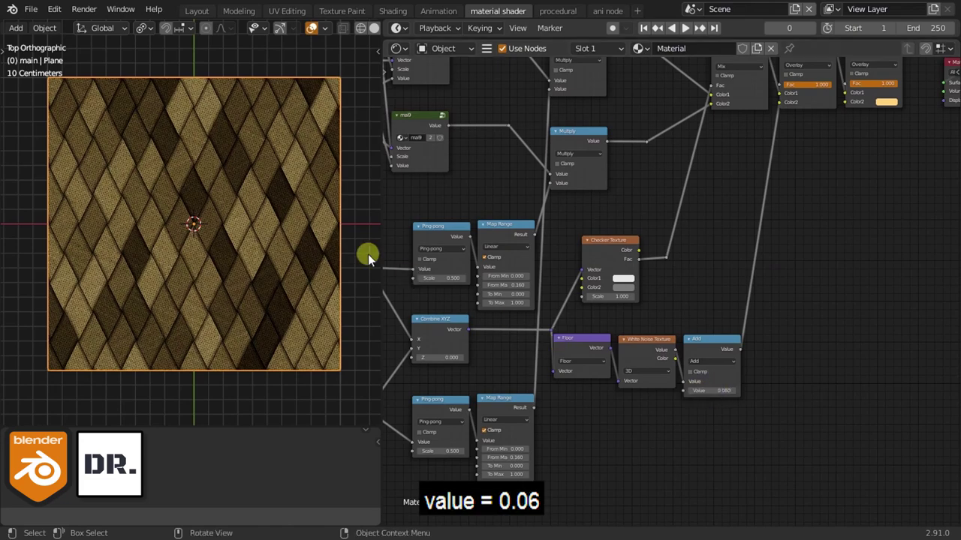
scroll(350, 245, "up", 1)
scroll(349, 245, "up", 1)
scroll(349, 244, "up", 1)
scroll(298, 222, "down", 2)
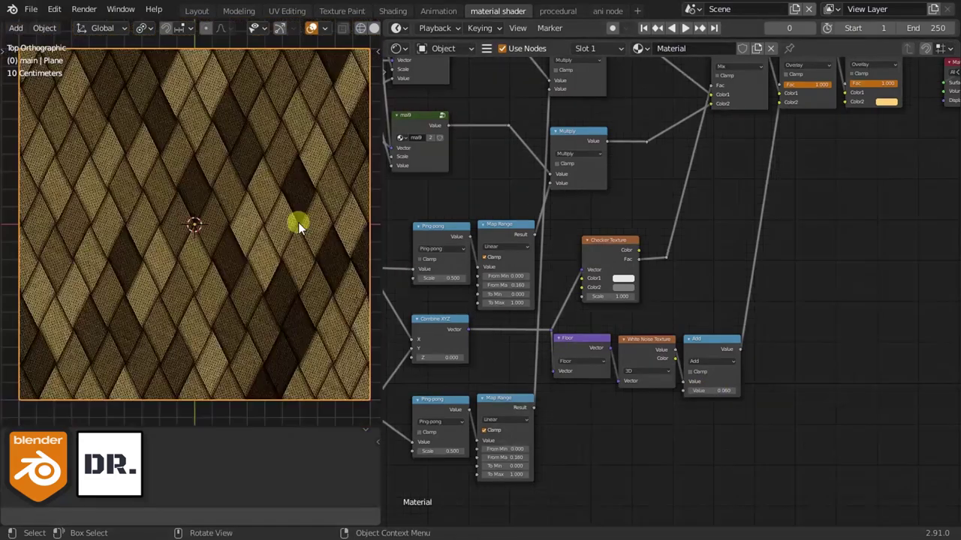
scroll(660, 269, "down", 4)
scroll(231, 238, "up", 3)
scroll(230, 238, "down", 4)
Place a Noise Texture above the Scale node, fed by its vector, with Scale 1 and Roughness 0.
scroll(231, 237, "down", 1)
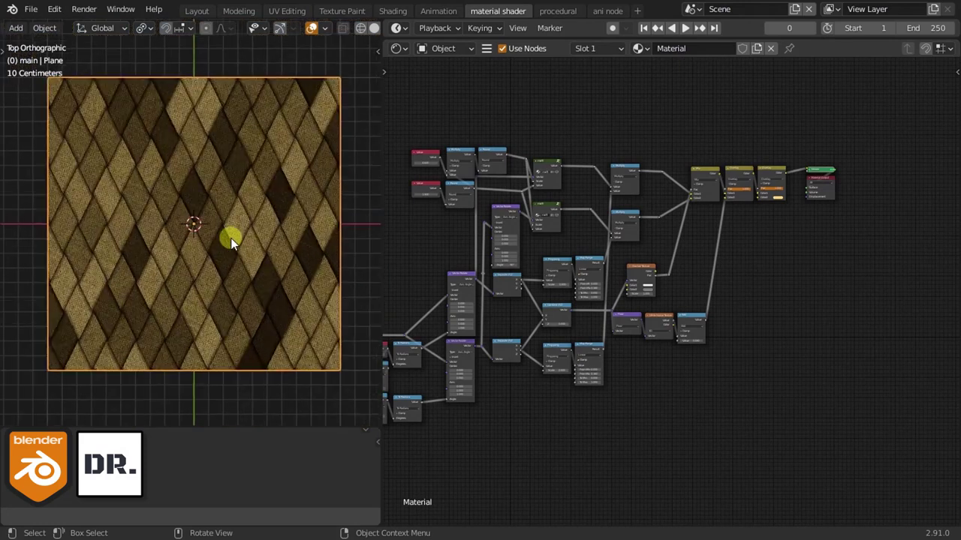
scroll(231, 238, "up", 2)
middle_click_drag(563, 283, 665, 286)
scroll(783, 285, "up", 3)
middle_click_drag(782, 286, 678, 251)
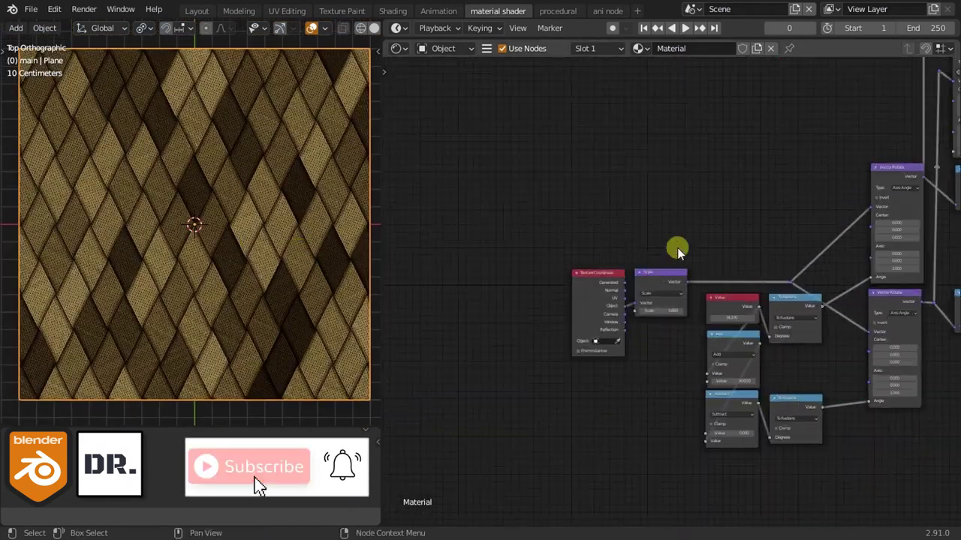
middle_click_drag(651, 280, 578, 272)
scroll(648, 250, "up", 2)
key("shift+a")
left_click(652, 252)
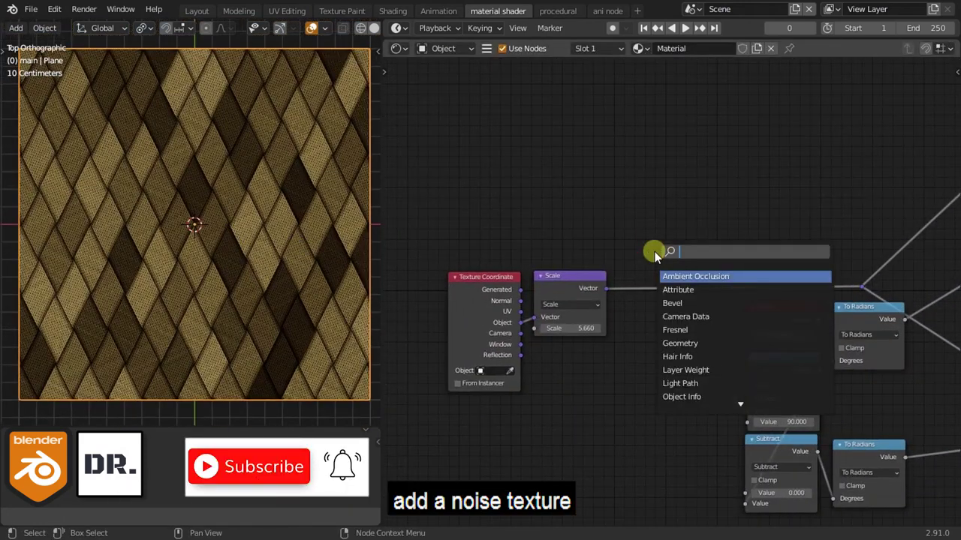
type("noi")
key("Return")
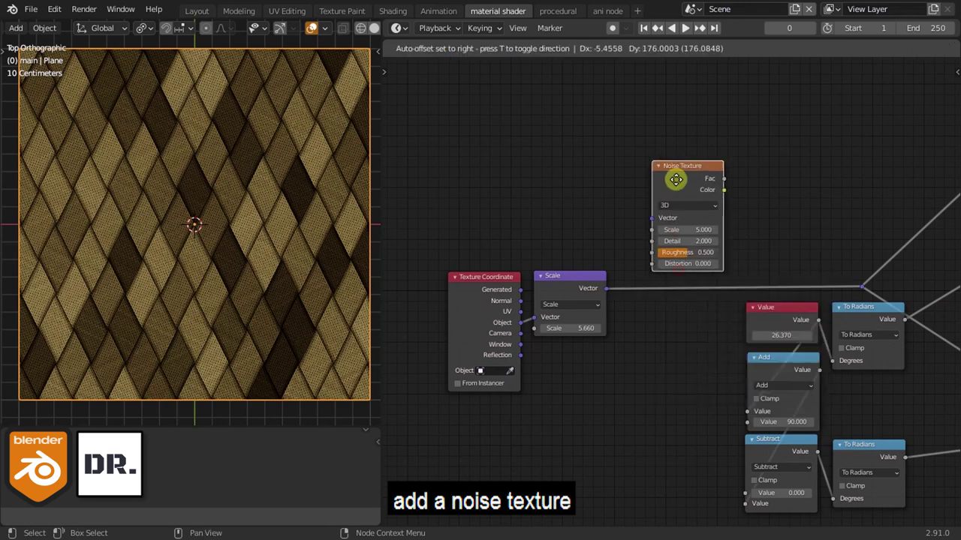
left_click(667, 196)
scroll(666, 196, "up", 1)
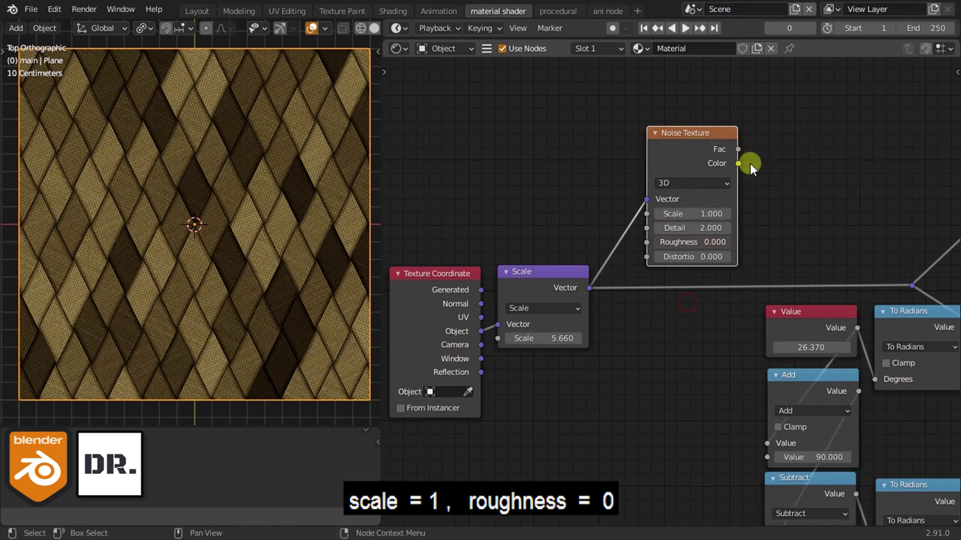
scroll(750, 163, "down", 2)
key("shift+a")
Add a MixRGB node in Linear Light mode, taking the Noise Texture's Color.
type("mix")
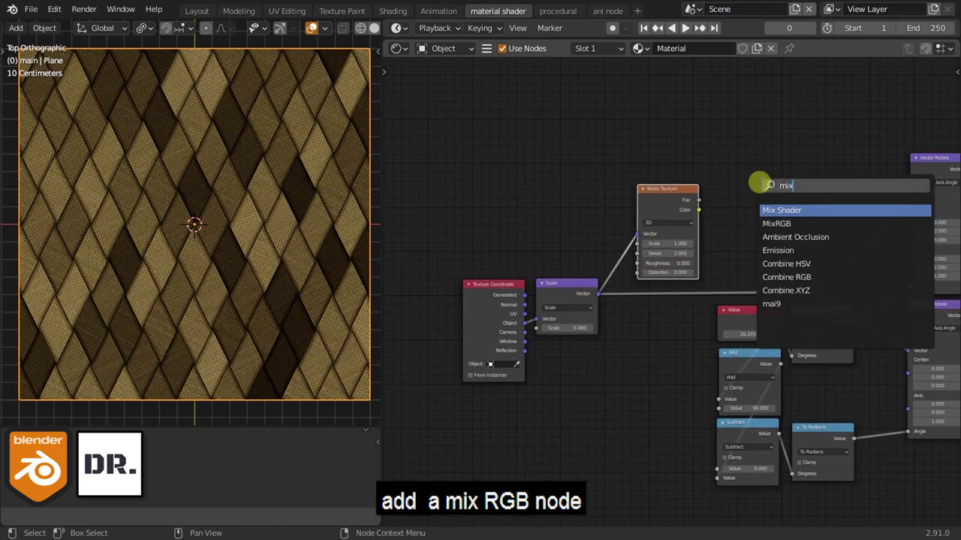
left_click(775, 222)
left_click(766, 166)
scroll(587, 289, "up", 2)
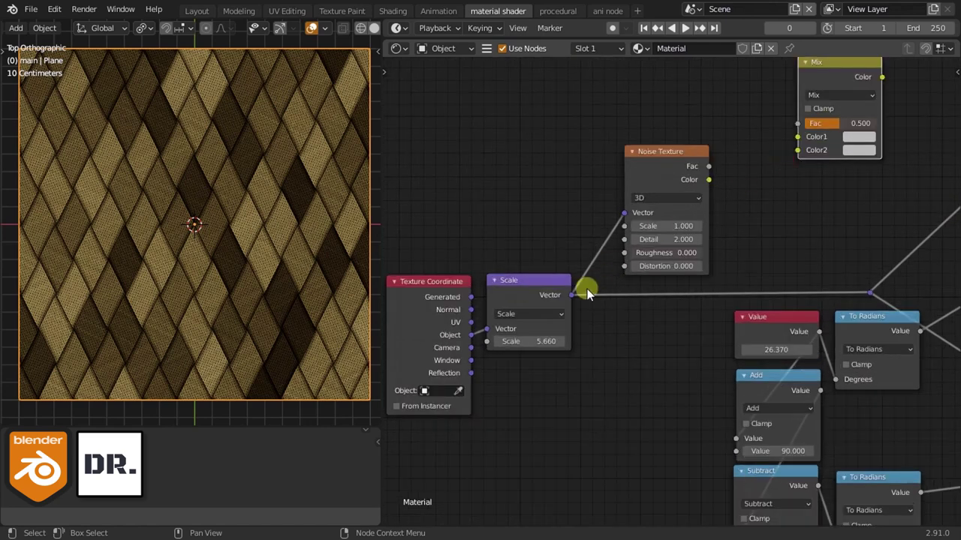
left_click_drag(741, 168, 767, 158)
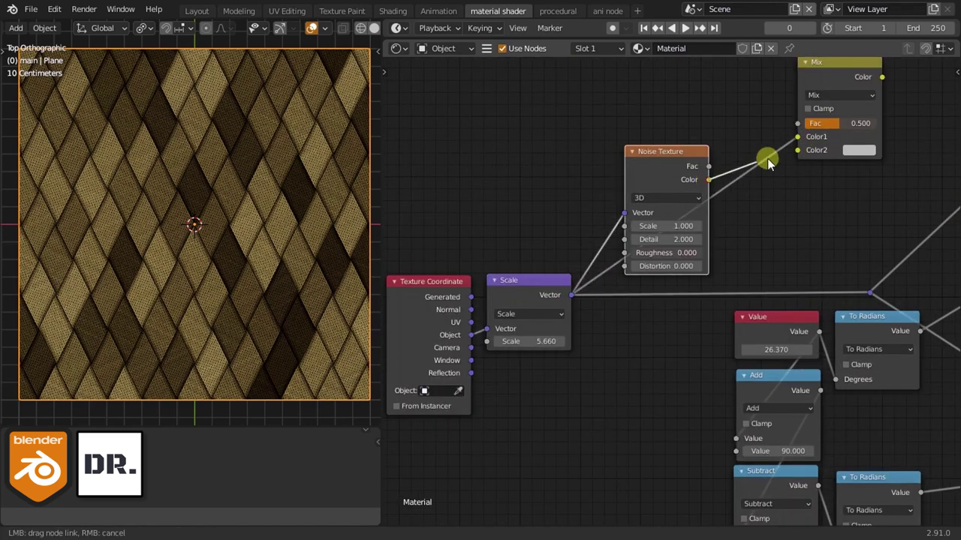
left_click_drag(824, 85, 751, 175)
left_click(758, 184)
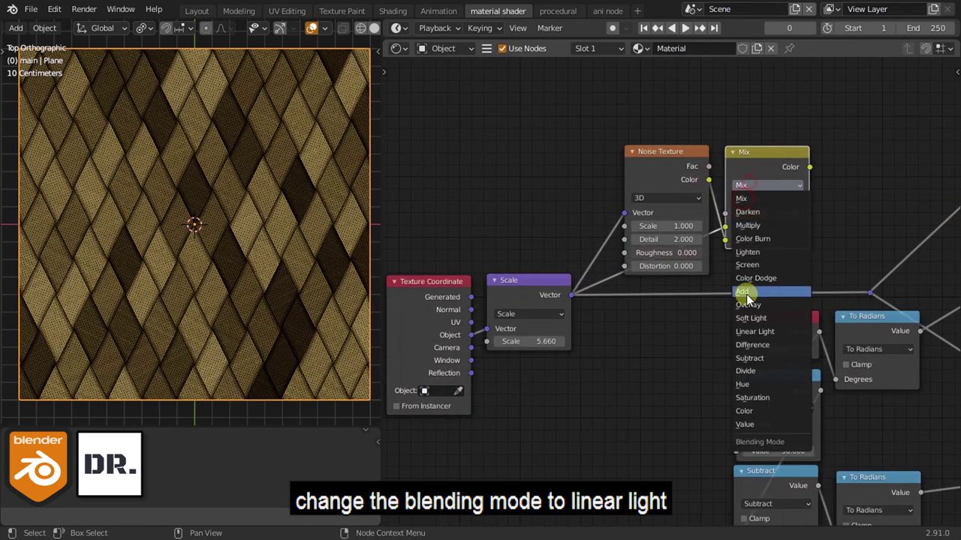
left_click(747, 340)
scroll(658, 320, "down", 2)
scroll(584, 385, "down", 2)
Rearrange the coordinate, noise and Linear Light nodes and set Fac to 0.133.
key("b")
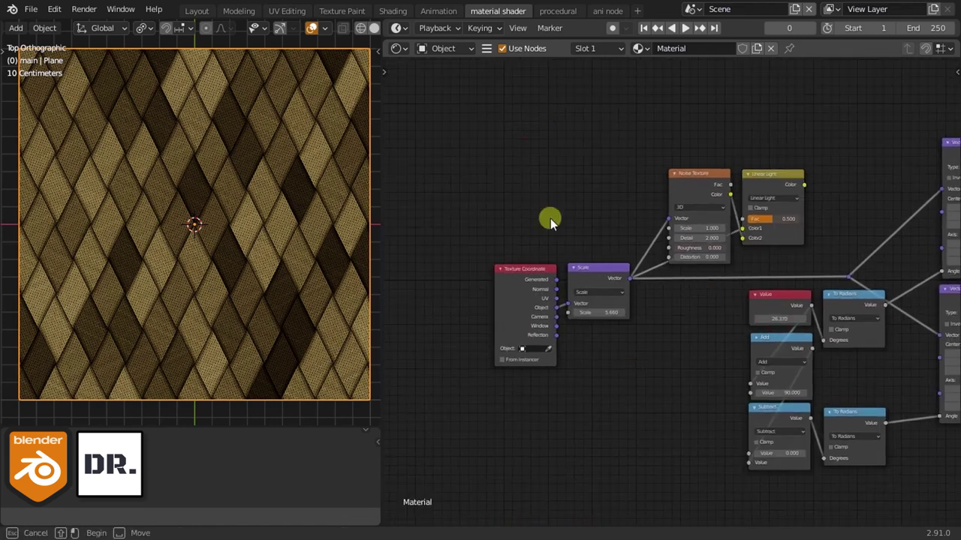
left_click_drag(524, 136, 747, 264)
left_click_drag(759, 180, 644, 178)
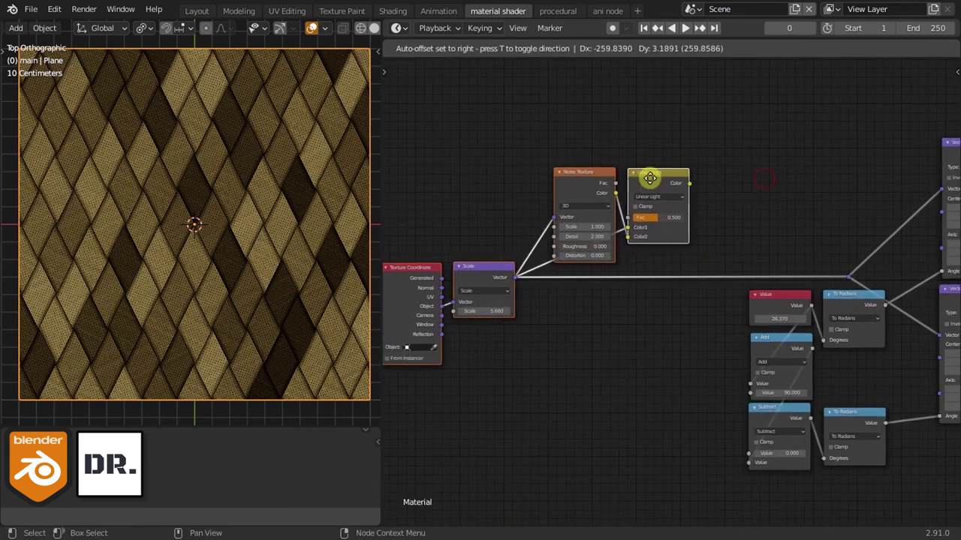
scroll(745, 194, "up", 2)
scroll(744, 194, "up", 1)
mouse_move(641, 279)
left_mouse_down()
mouse_move(770, 112)
mouse_move(747, 226)
left_mouse_up()
middle_click_drag(828, 253, 705, 257)
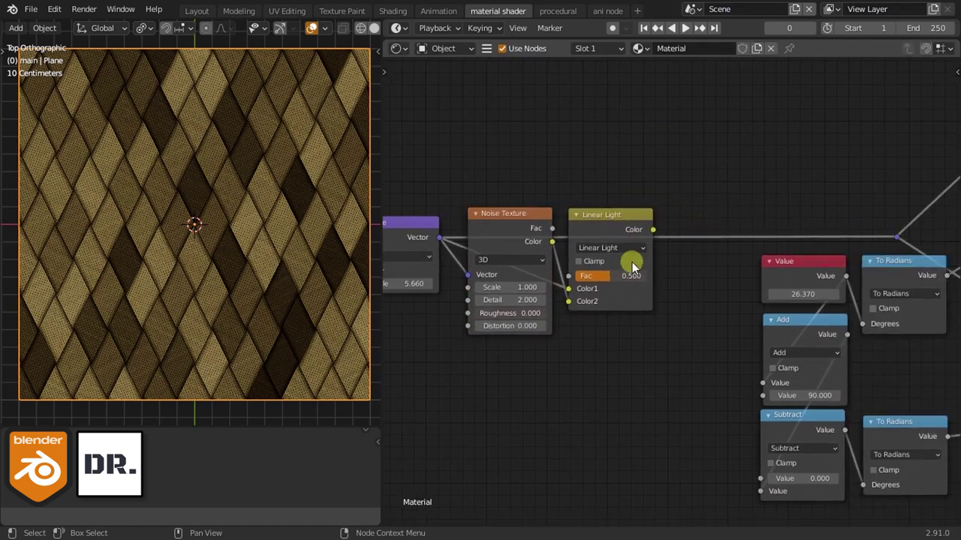
left_click_drag(632, 274, 591, 263)
Send the Linear Light result into the rotation chain and set noise Scale to 0.5.
left_click_drag(652, 228, 899, 238)
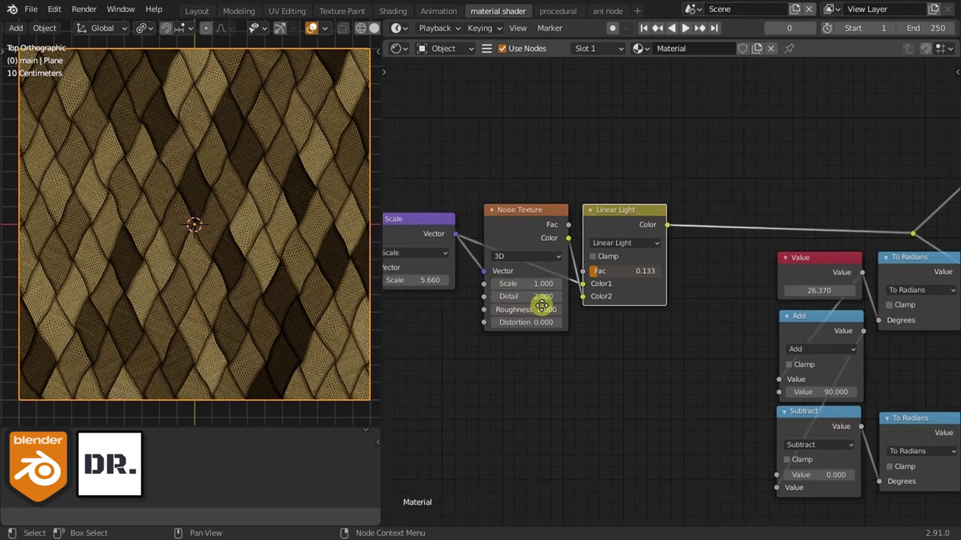
scroll(540, 304, "up", 2)
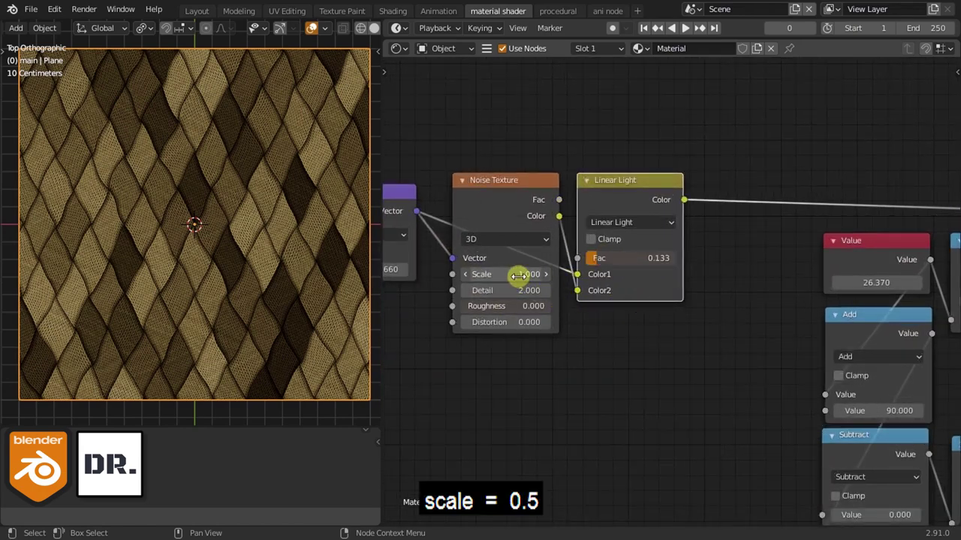
left_click_drag(523, 277, 521, 275)
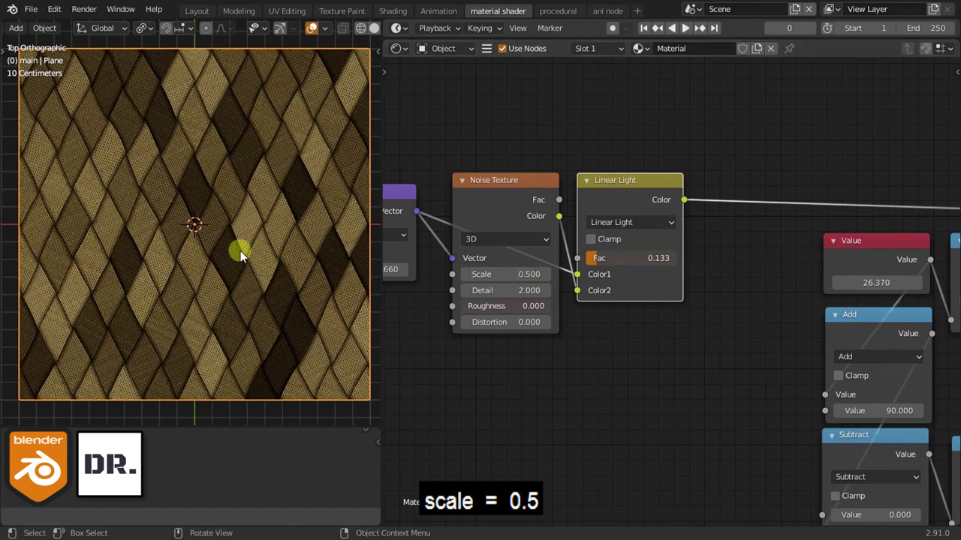
scroll(240, 250, "up", 3)
scroll(239, 246, "down", 4)
scroll(631, 322, "down", 1)
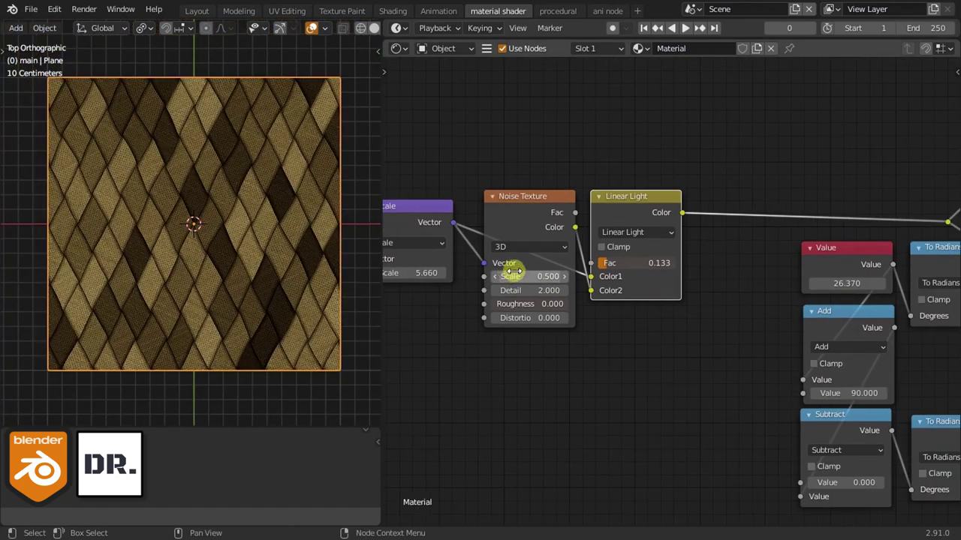
Adjust the Scale node's coordinate scale to resize the diamonds, ending at 12.960.
middle_click_drag(502, 280, 655, 255)
left_click_drag(548, 247, 615, 253)
scroll(270, 192, "up", 5)
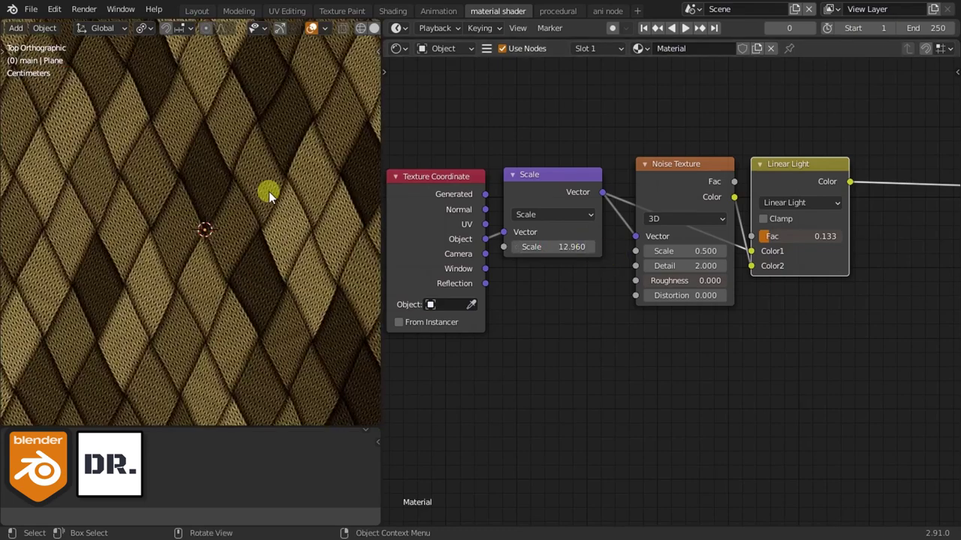
scroll(276, 172, "down", 4)
scroll(277, 172, "up", 6)
scroll(277, 173, "down", 1)
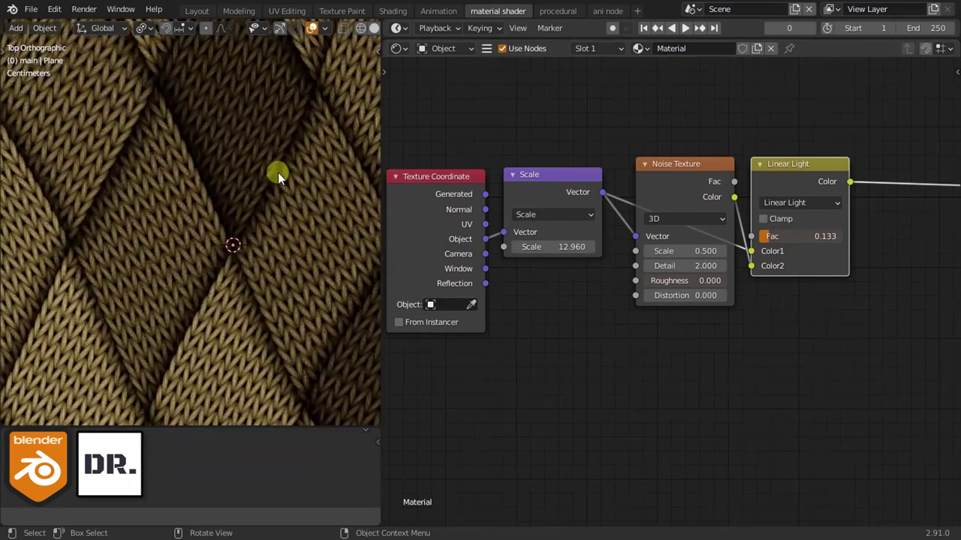
scroll(278, 172, "down", 1)
scroll(645, 286, "down", 3)
middle_click_drag(755, 283, 653, 285)
middle_click_drag(912, 241, 707, 253)
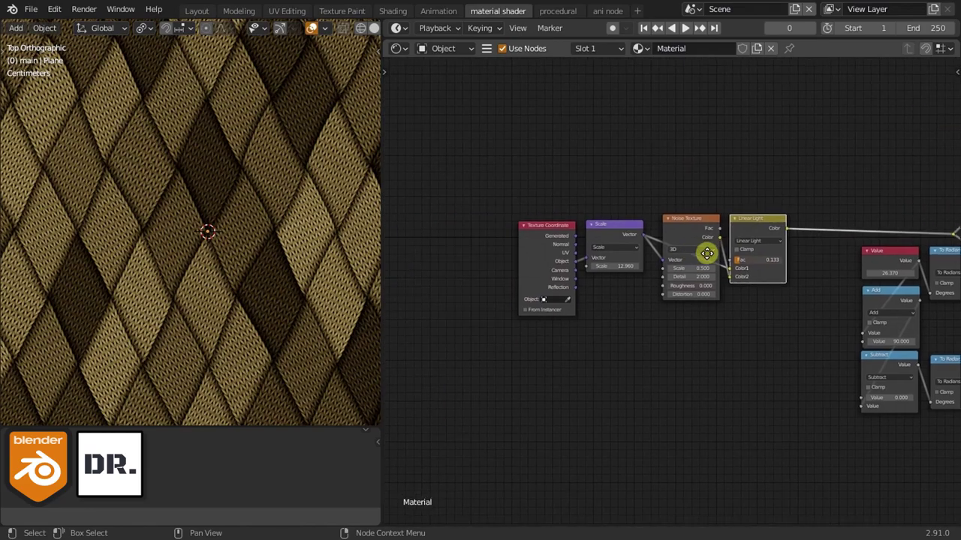
scroll(536, 300, "up", 1)
left_click_drag(593, 261, 278, 236)
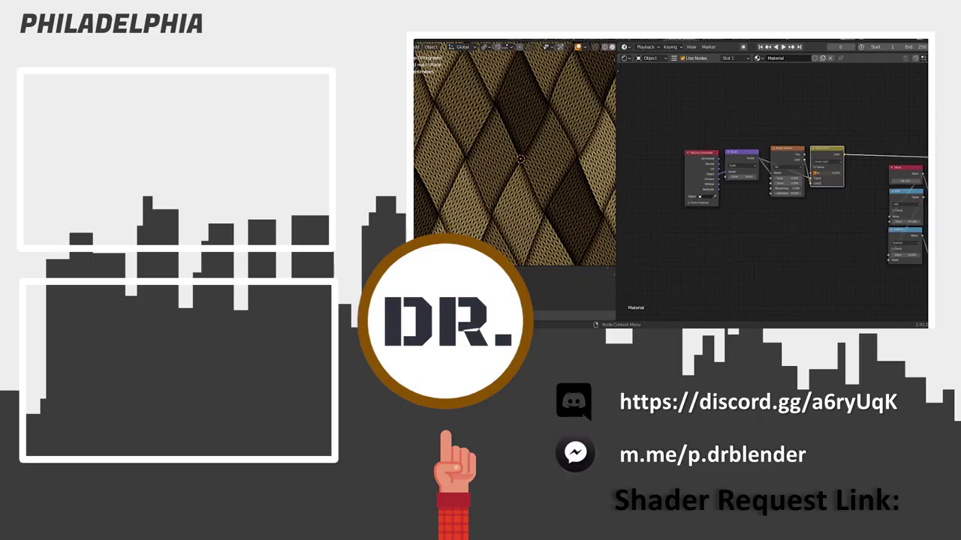